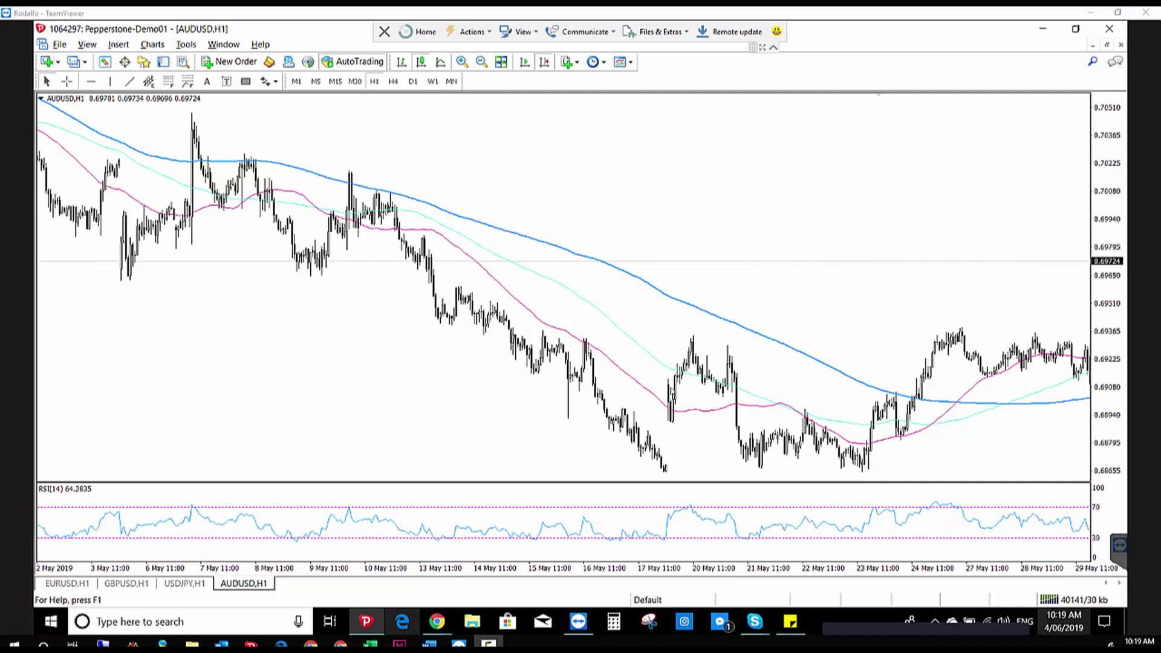
Step: Examine the AUDUSD hourly price swings and moving averages between late April and late May 2019
{"action": "middle_click", "coordinate": [675, 471]}
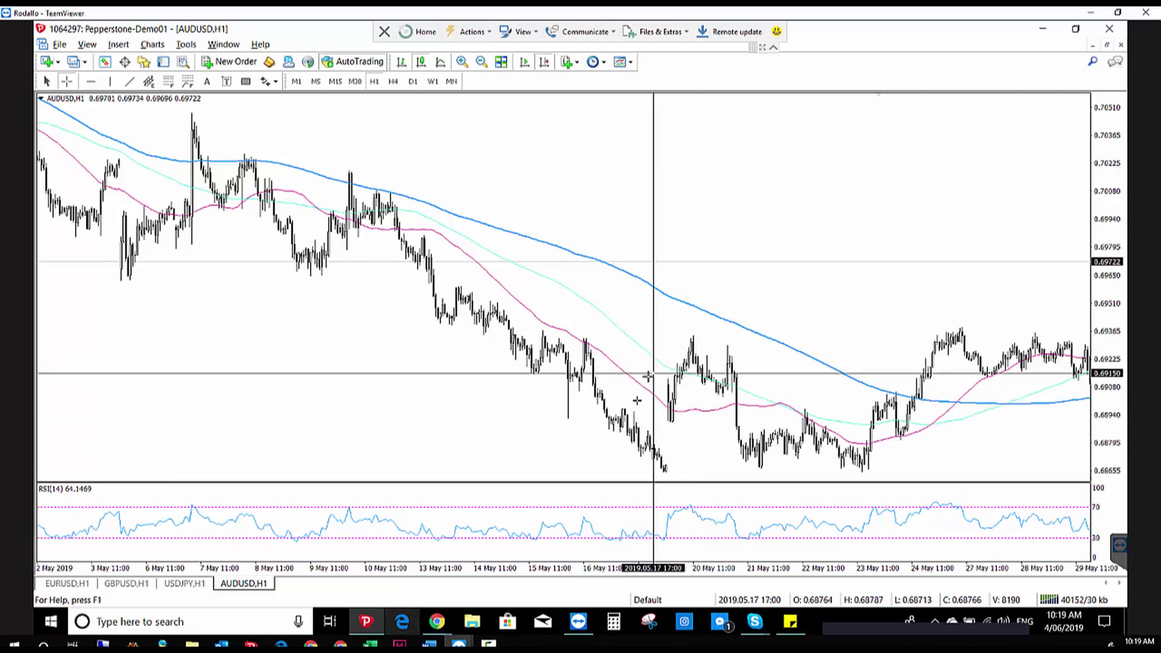
{"action": "left_click", "coordinate": [399, 303]}
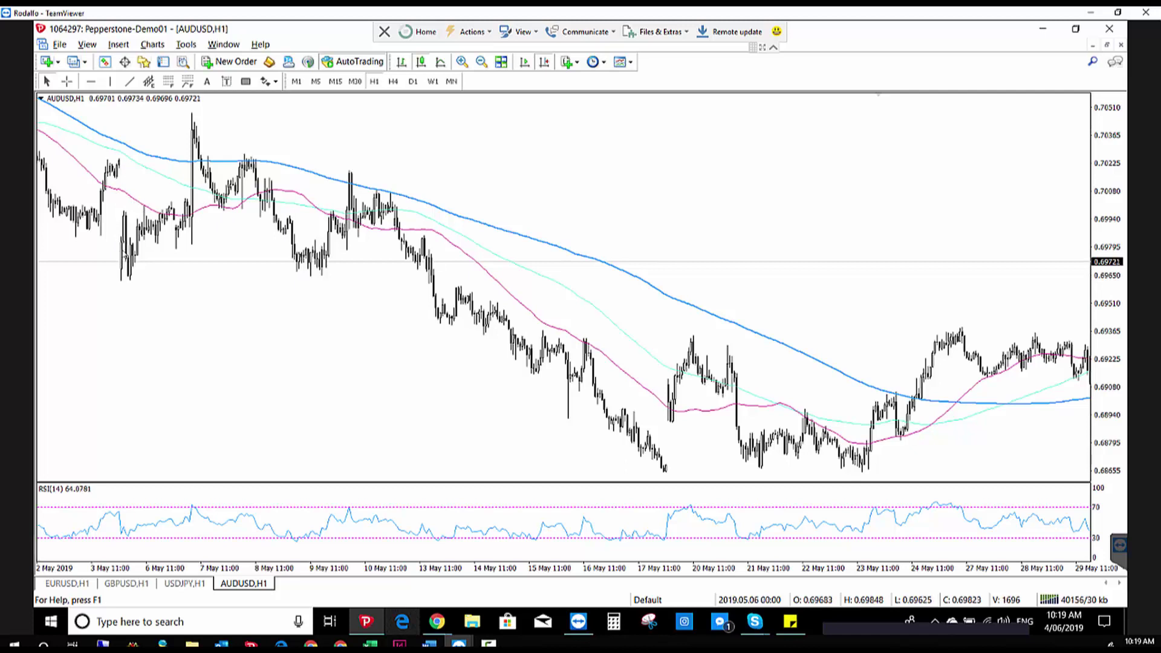
{"action": "left_click_drag", "start_coordinate": [490, 393], "coordinate": [951, 417]}
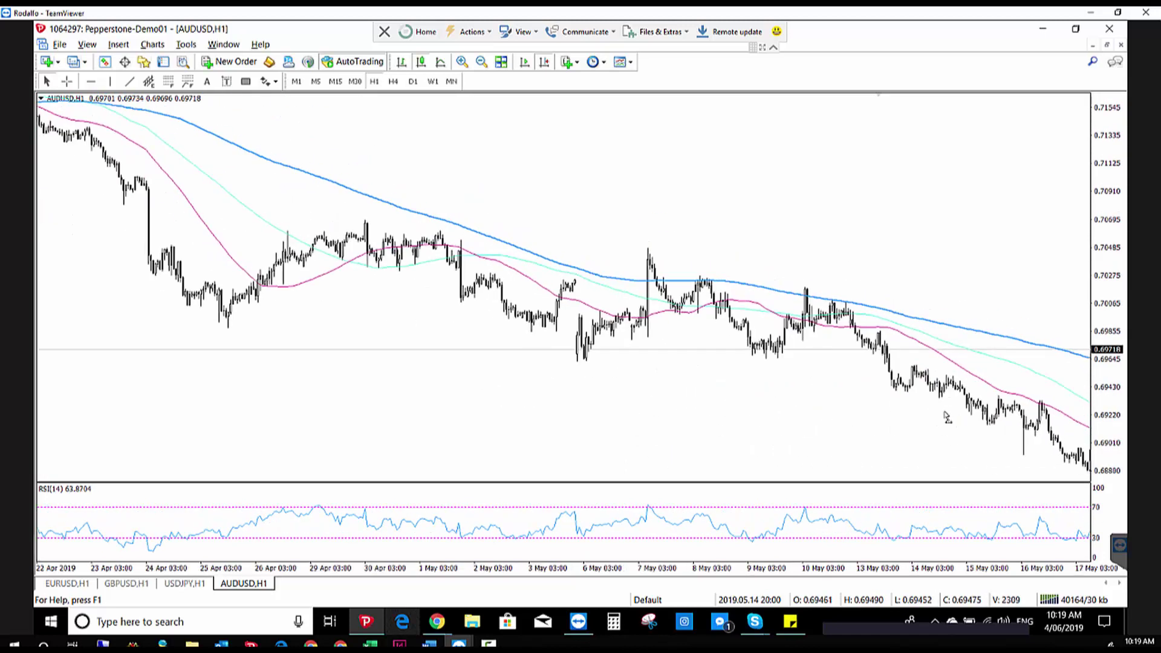
{"action": "left_click_drag", "start_coordinate": [810, 419], "coordinate": [617, 410]}
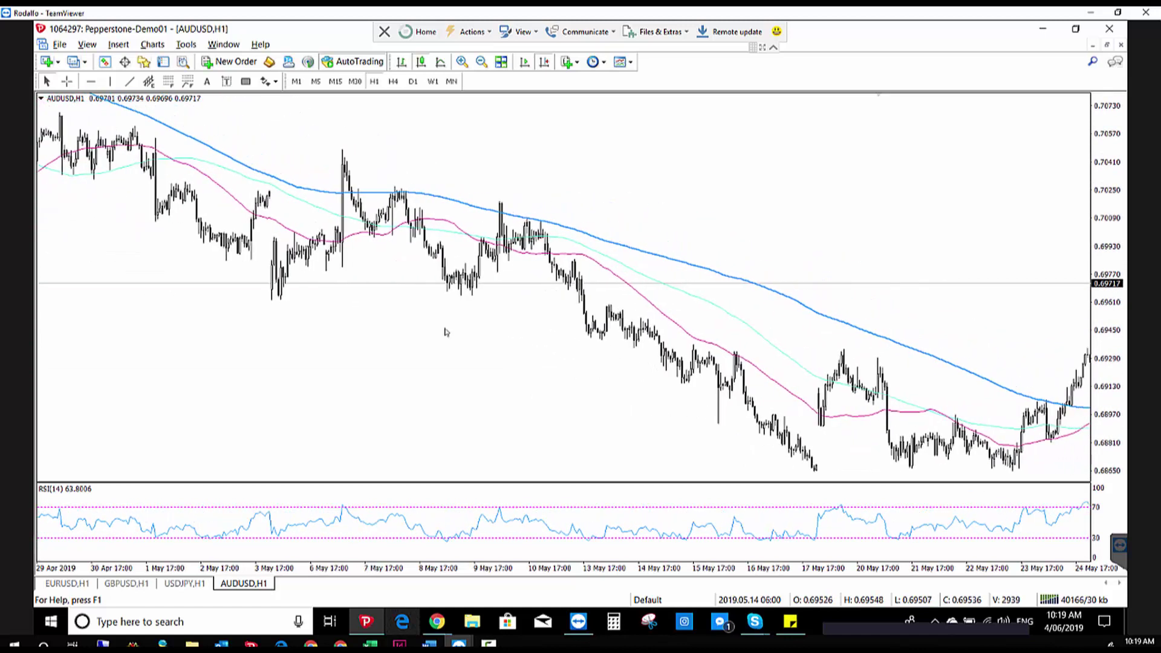
{"action": "left_click_drag", "start_coordinate": [365, 202], "coordinate": [464, 319]}
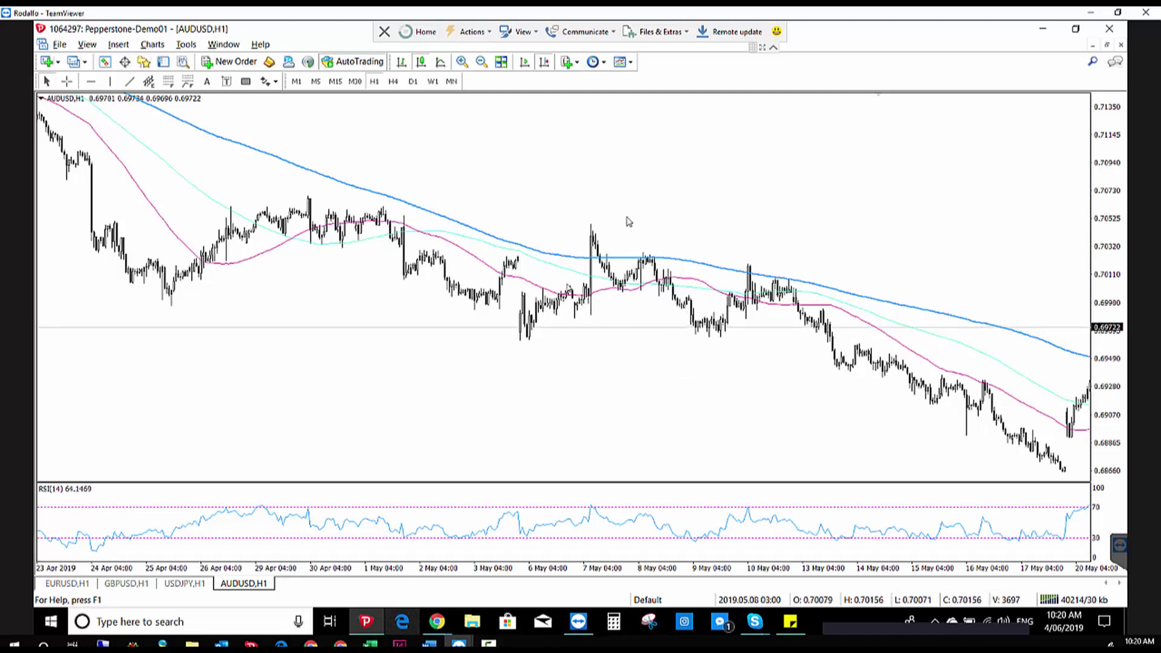
{"action": "left_click_drag", "start_coordinate": [968, 242], "coordinate": [415, 214]}
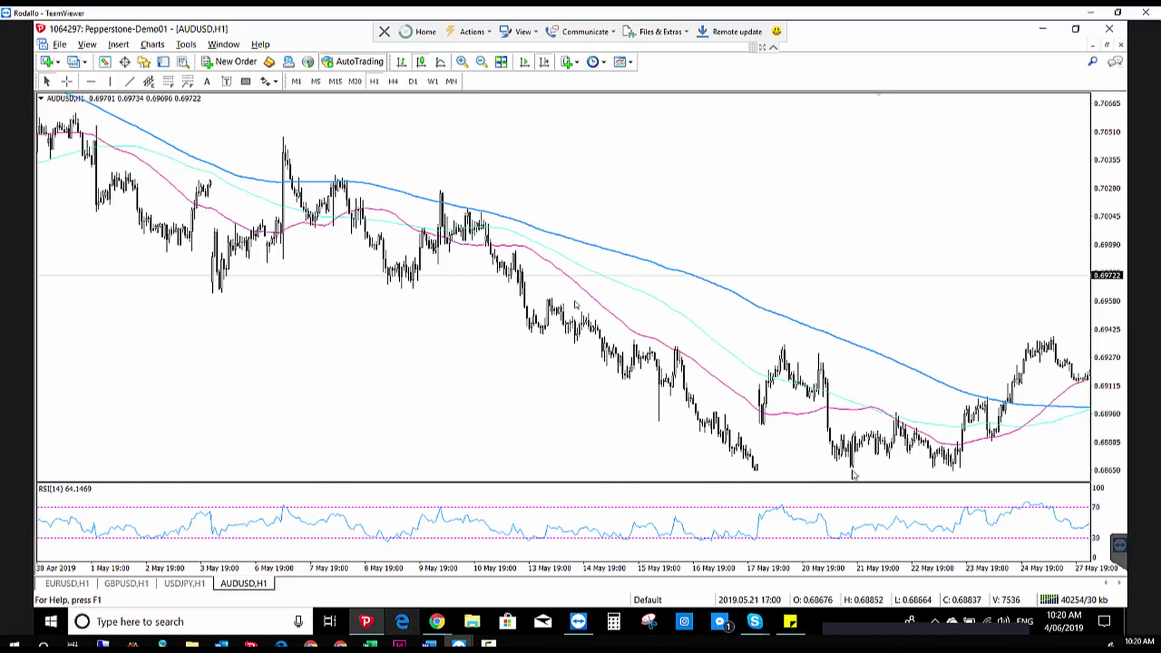
Step: Mark the AUDUSD lows at about 0.6865 with a thin light-grey rectangle spanning from 17 May to 23 May 2019
{"action": "left_click", "coordinate": [245, 82]}
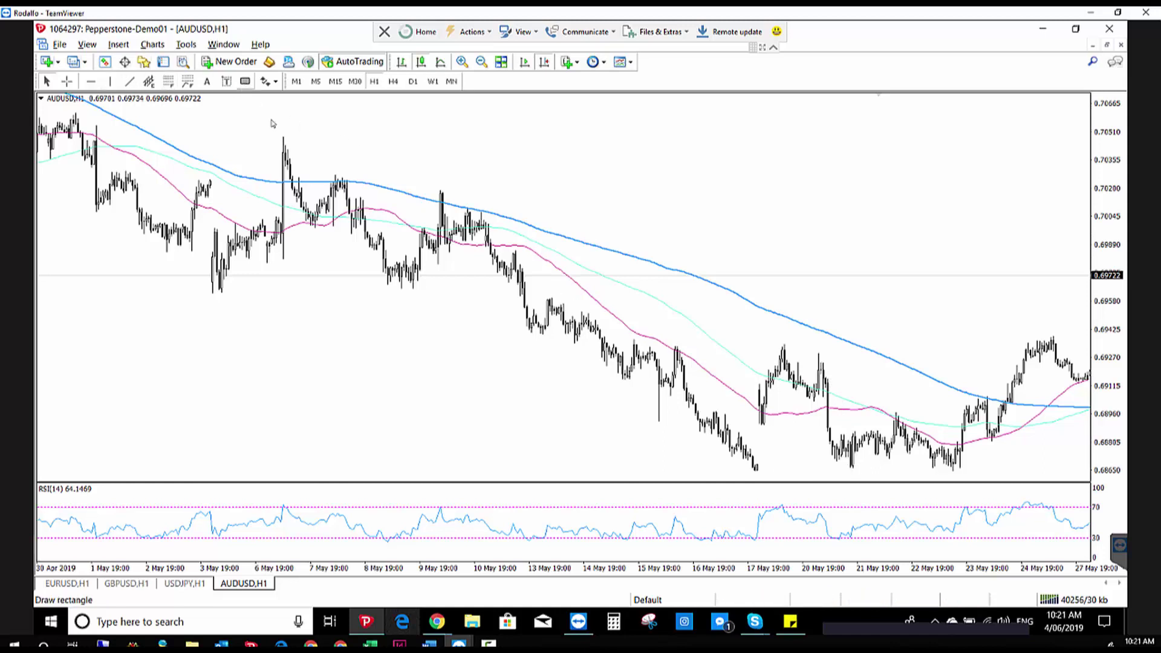
{"action": "left_click_drag", "start_coordinate": [755, 472], "coordinate": [860, 477]}
{"action": "right_click", "coordinate": [860, 477]}
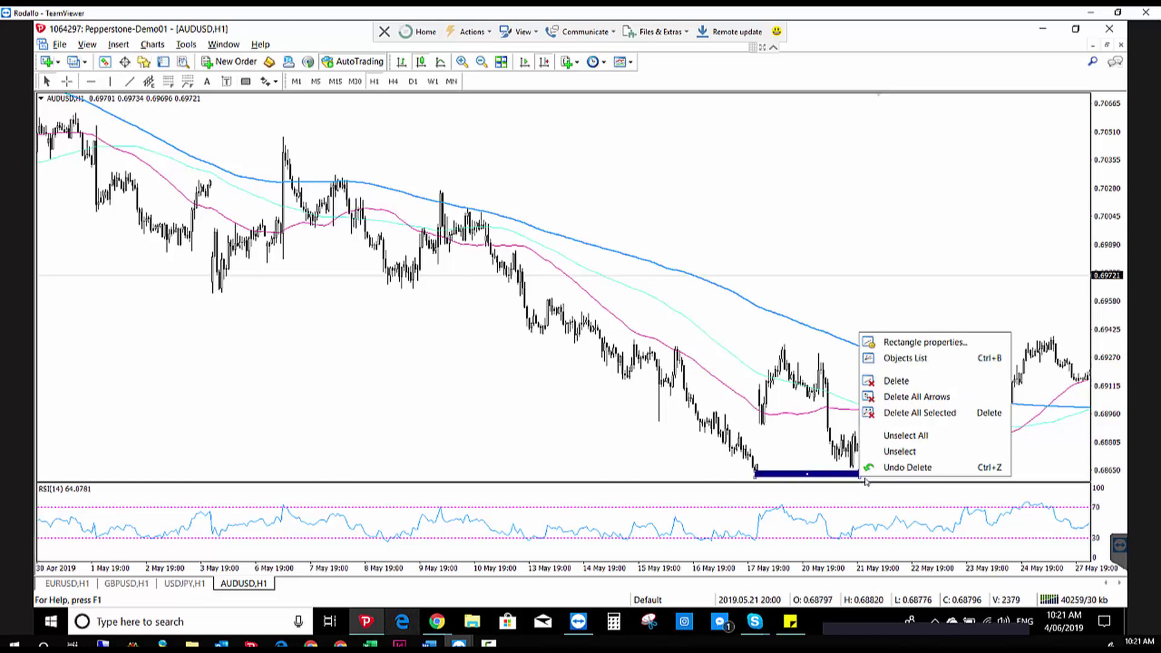
{"action": "left_click", "coordinate": [901, 342]}
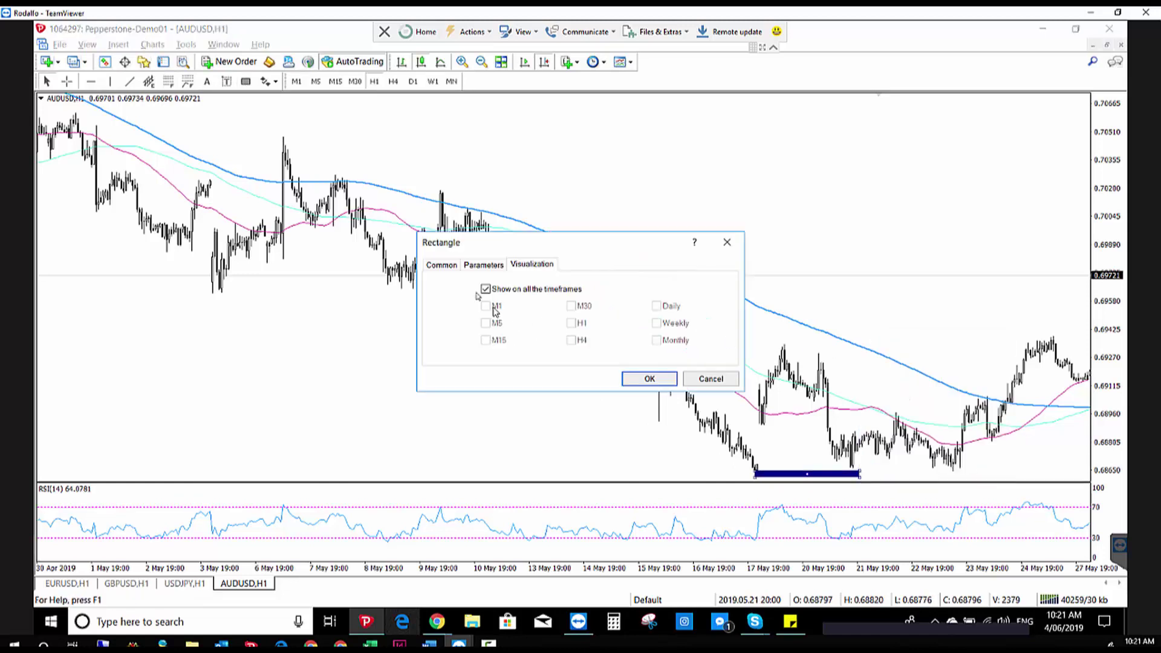
{"action": "left_click", "coordinate": [442, 265]}
{"action": "left_click", "coordinate": [547, 329]}
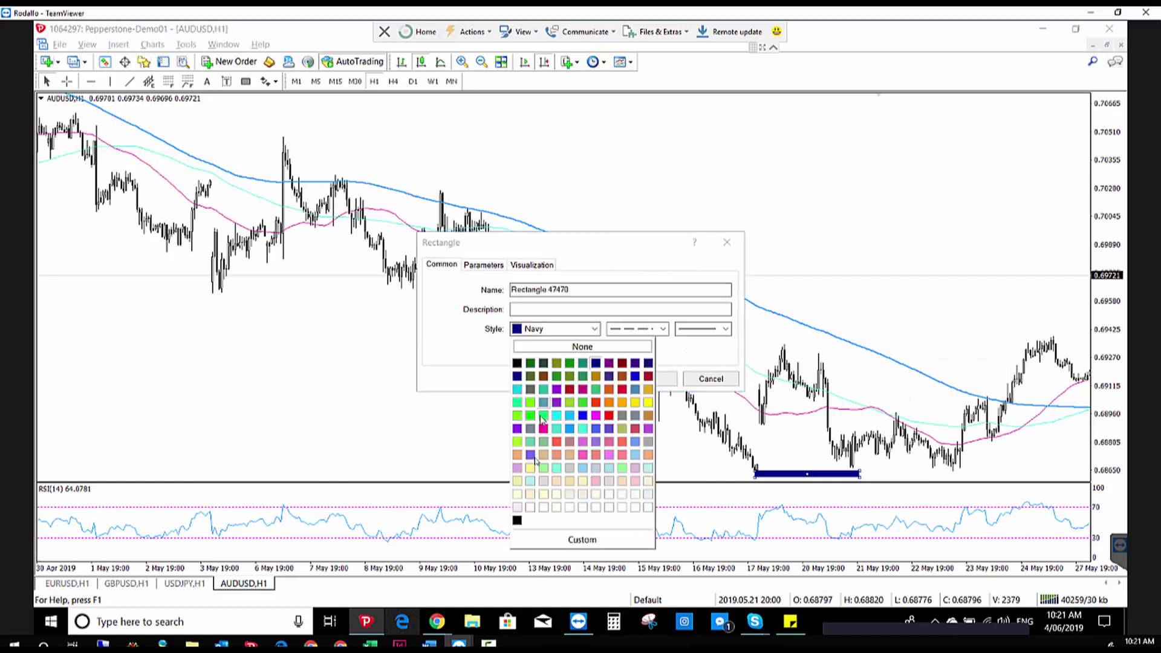
{"action": "left_click", "coordinate": [549, 482]}
{"action": "left_click", "coordinate": [648, 378]}
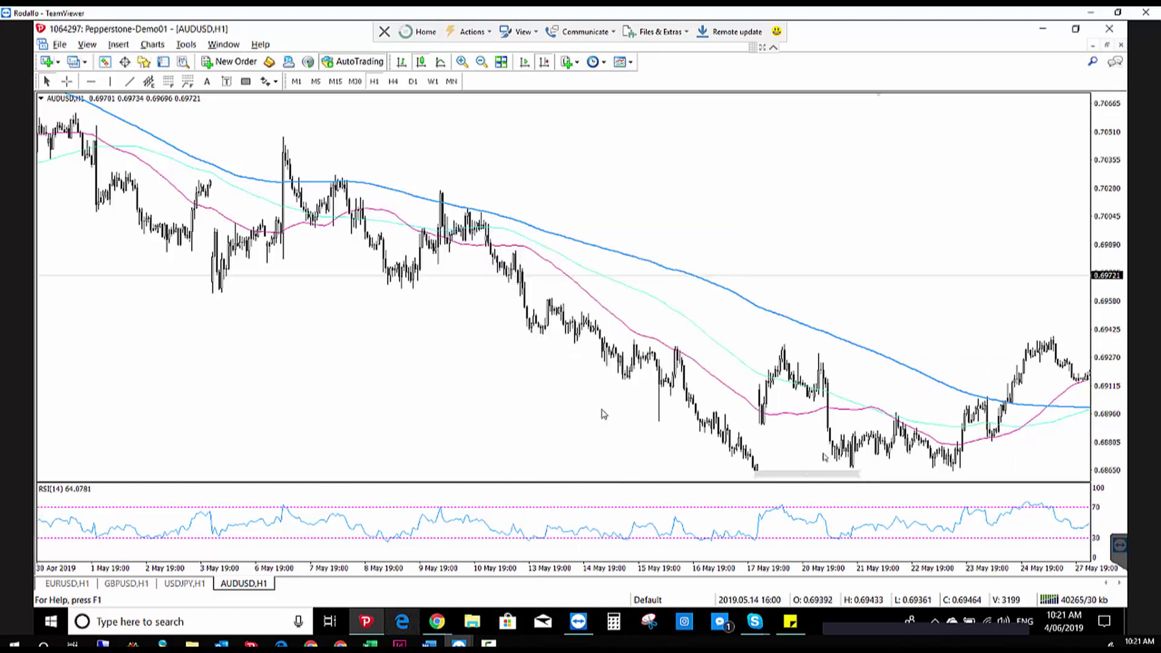
{"action": "left_click_drag", "start_coordinate": [860, 476], "coordinate": [966, 475]}
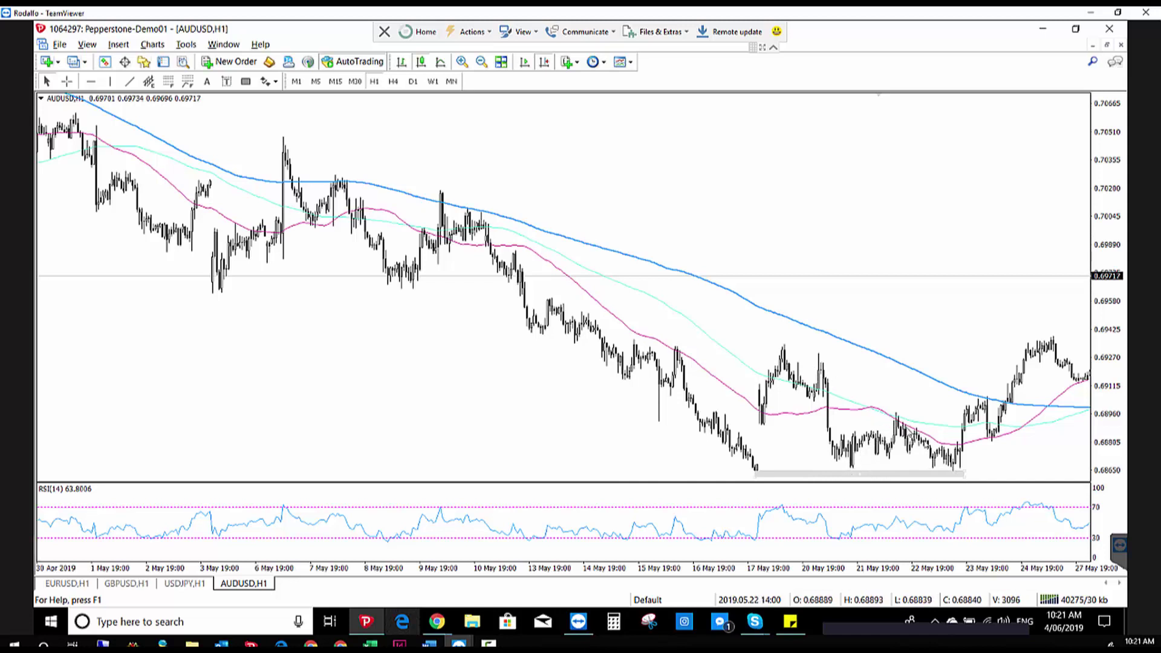
{"action": "mouse_move", "coordinate": [955, 467]}
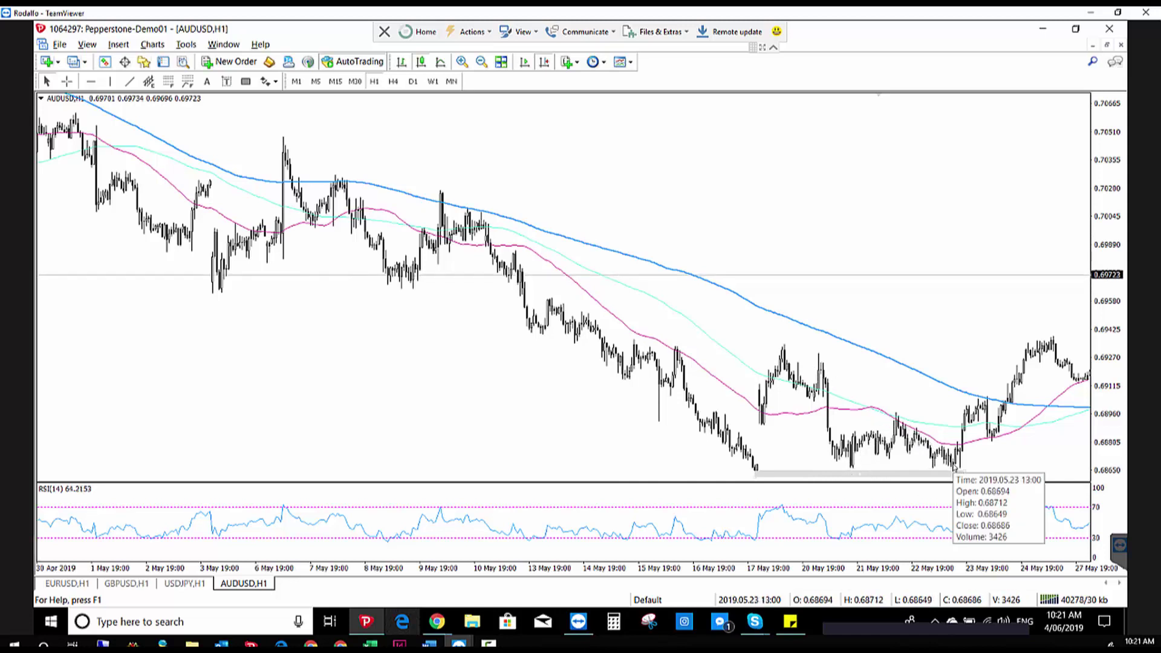
Step: Show AUDUSD on the Daily timeframe and examine the individual candles around the marked May lows
{"action": "left_click", "coordinate": [413, 81]}
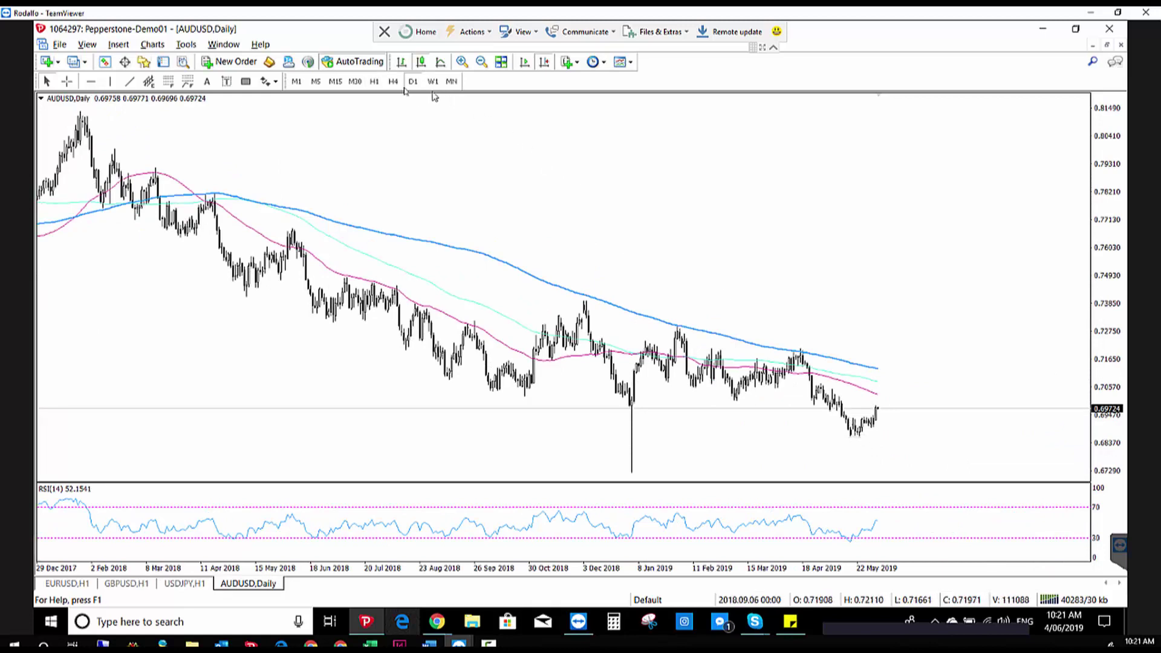
{"action": "left_click", "coordinate": [461, 61]}
{"action": "left_click", "coordinate": [462, 61]}
{"action": "left_click_drag", "start_coordinate": [840, 189], "coordinate": [99, 186]}
{"action": "key", "text": "End"}
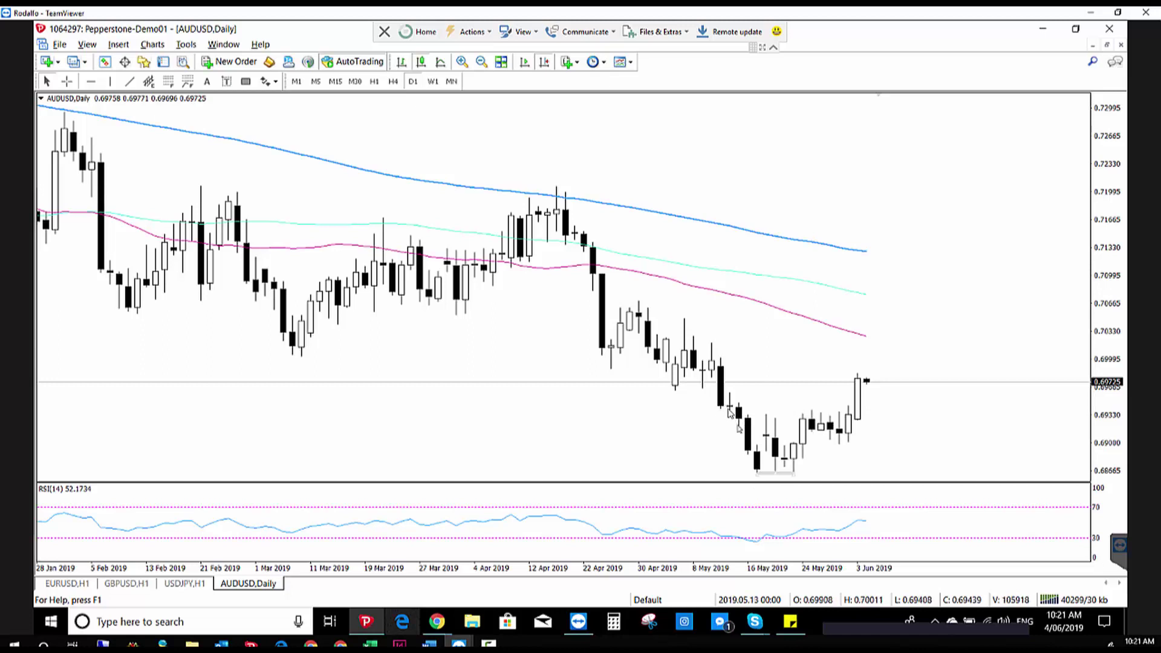
{"action": "left_click_drag", "start_coordinate": [840, 456], "coordinate": [865, 447]}
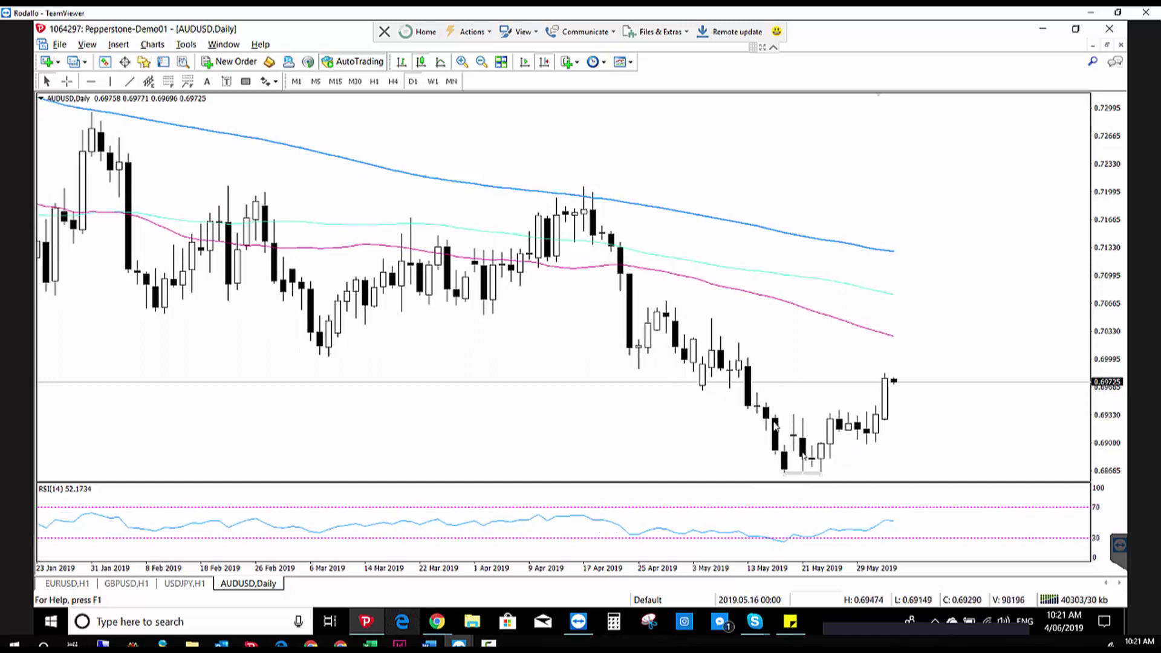
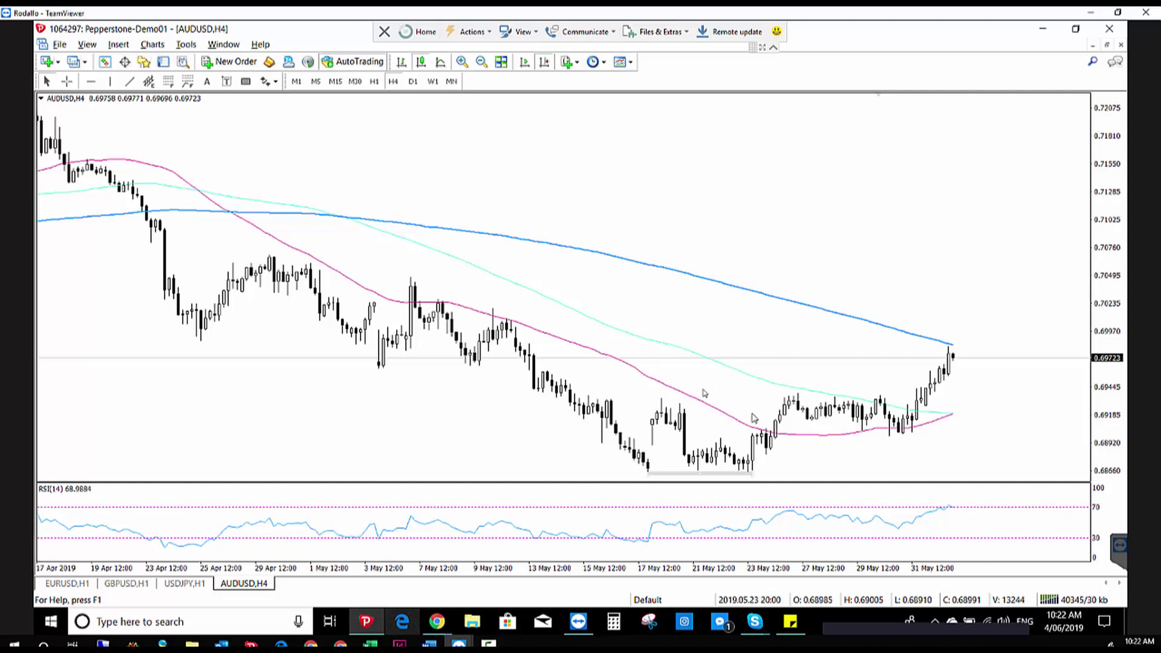
Step: Return the chart to the H1 timeframe and draw a trendline from the 7 May high to the 9 May low
{"action": "left_click", "coordinate": [375, 81]}
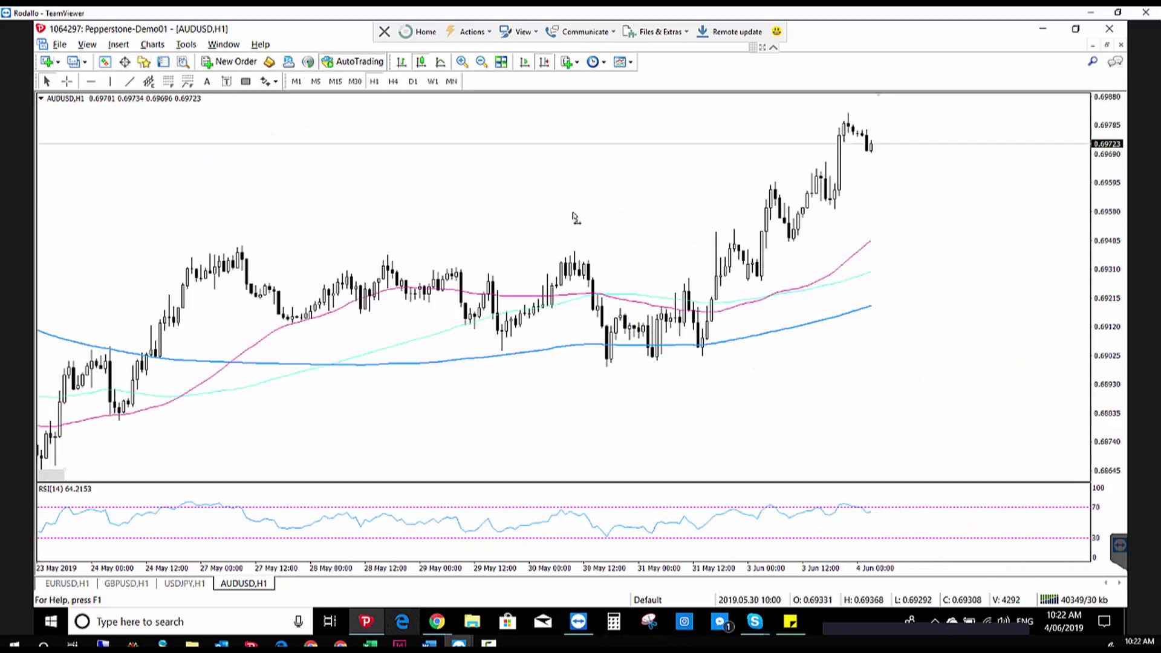
{"action": "left_click", "coordinate": [481, 61]}
{"action": "scroll", "coordinate": [807, 248], "scroll_direction": "up", "scroll_amount": 5}
{"action": "scroll", "coordinate": [807, 248], "scroll_direction": "up", "scroll_amount": 5}
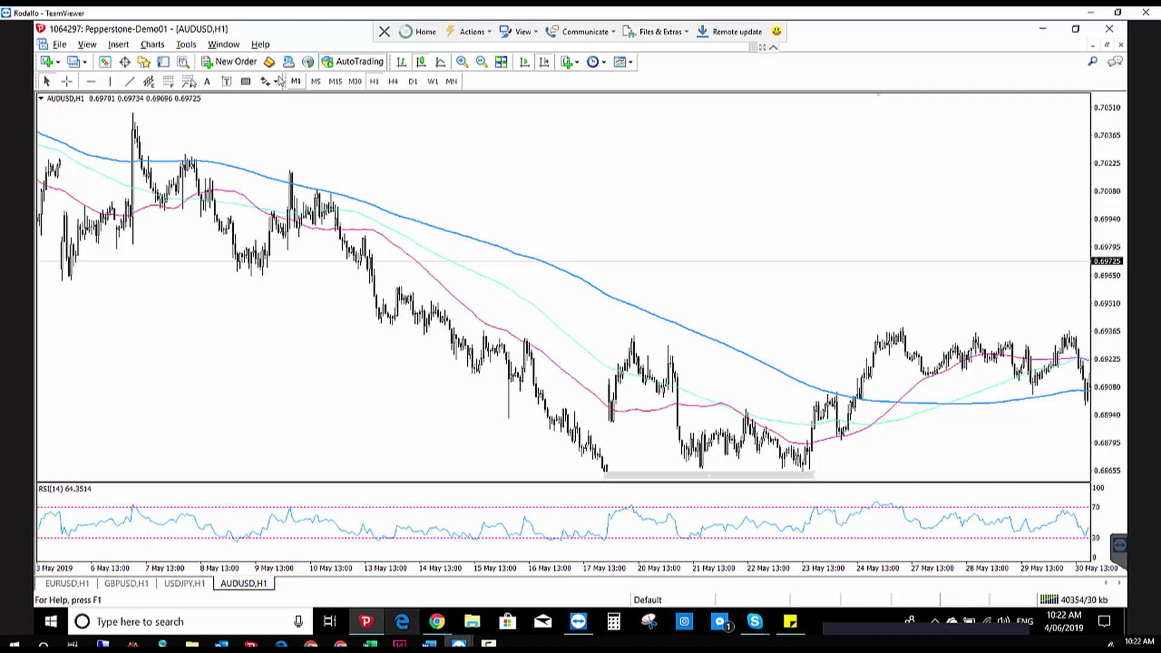
{"action": "left_click", "coordinate": [129, 81]}
{"action": "left_click_drag", "start_coordinate": [133, 115], "coordinate": [251, 276]}
Step: Turn off the Ray option of the new trendline so it ends at the 9 May low
{"action": "right_click", "coordinate": [251, 277]}
{"action": "left_click", "coordinate": [278, 290]}
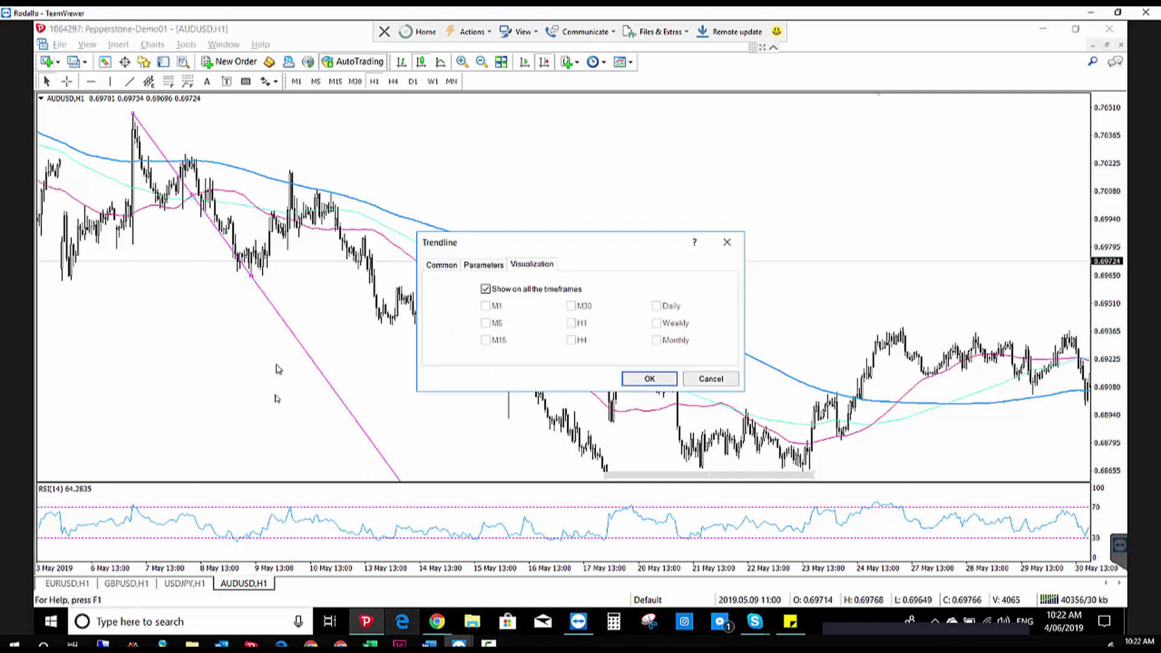
{"action": "left_click", "coordinate": [442, 264]}
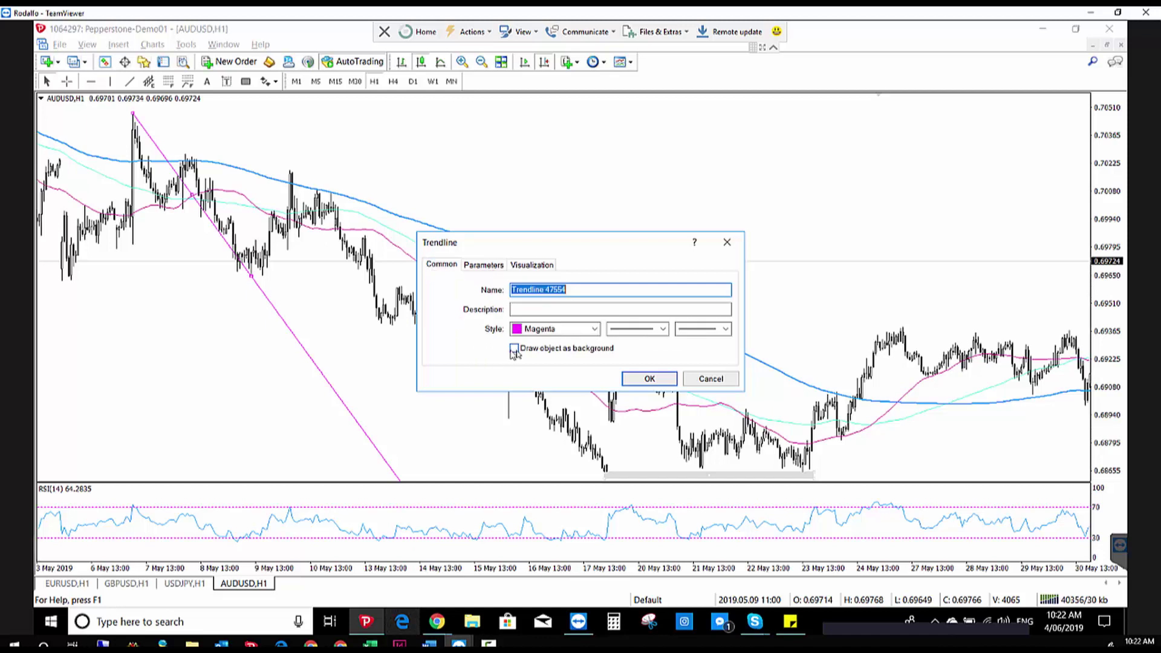
{"action": "left_click", "coordinate": [479, 266]}
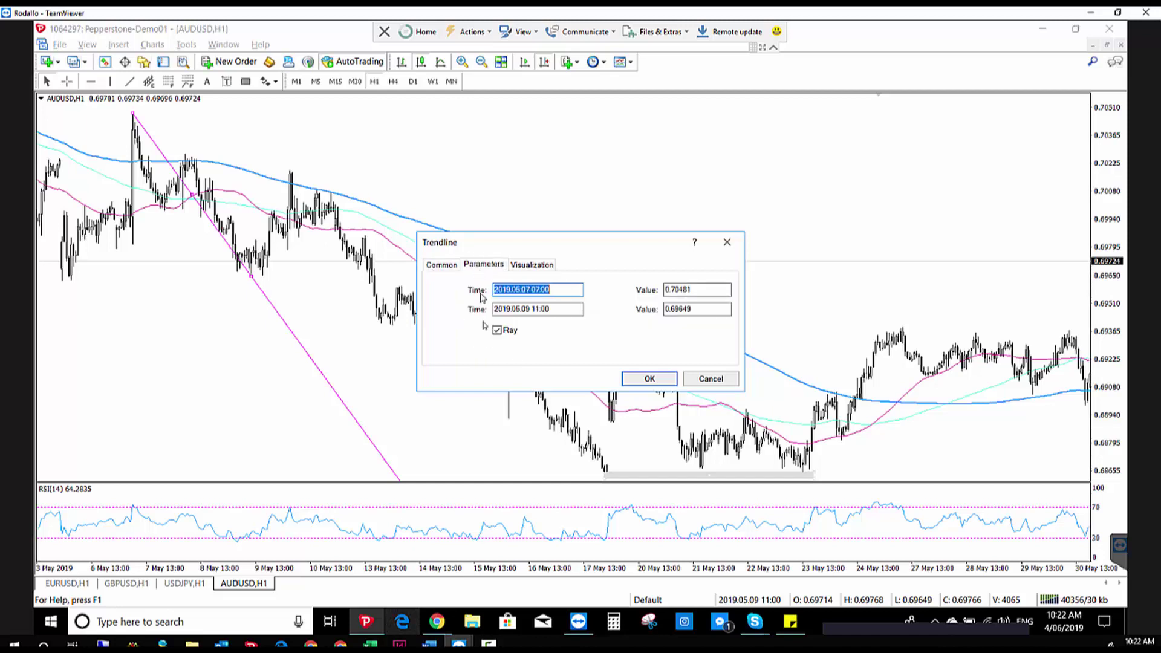
{"action": "left_click", "coordinate": [649, 379]}
Step: Give the magenta trendline between the 7 May high and the 9 May low a thicker line width
{"action": "right_click", "coordinate": [248, 273]}
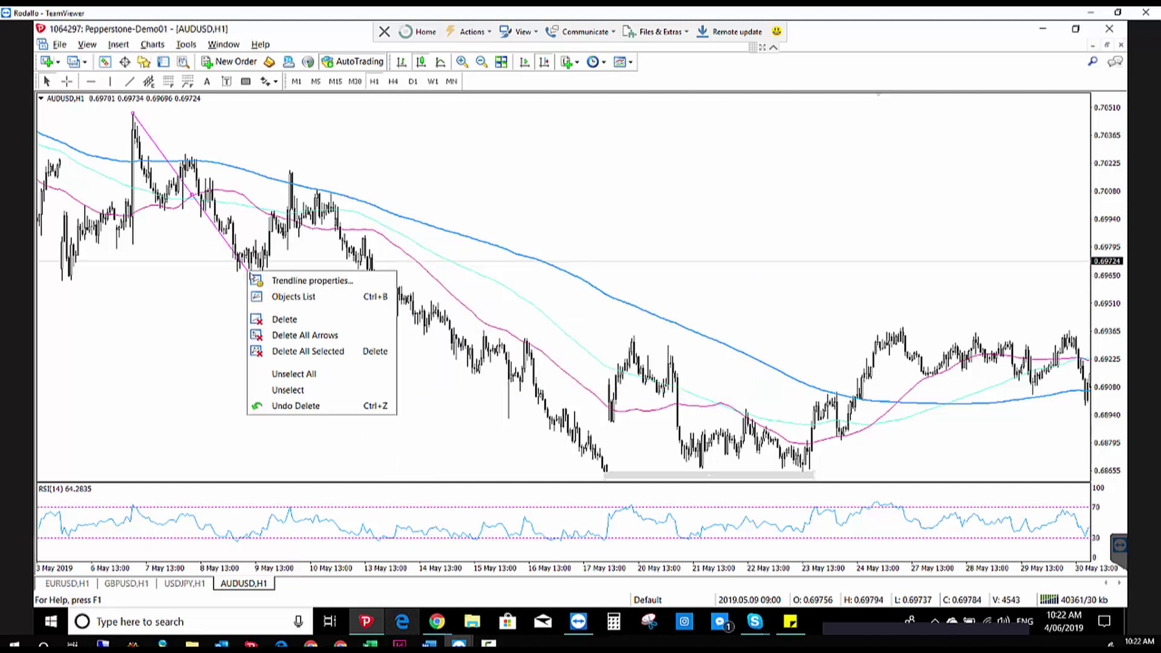
{"action": "left_click", "coordinate": [297, 282]}
{"action": "left_click", "coordinate": [442, 265]}
{"action": "left_click", "coordinate": [703, 329]}
{"action": "left_click", "coordinate": [703, 363]}
{"action": "key", "text": "Return"}
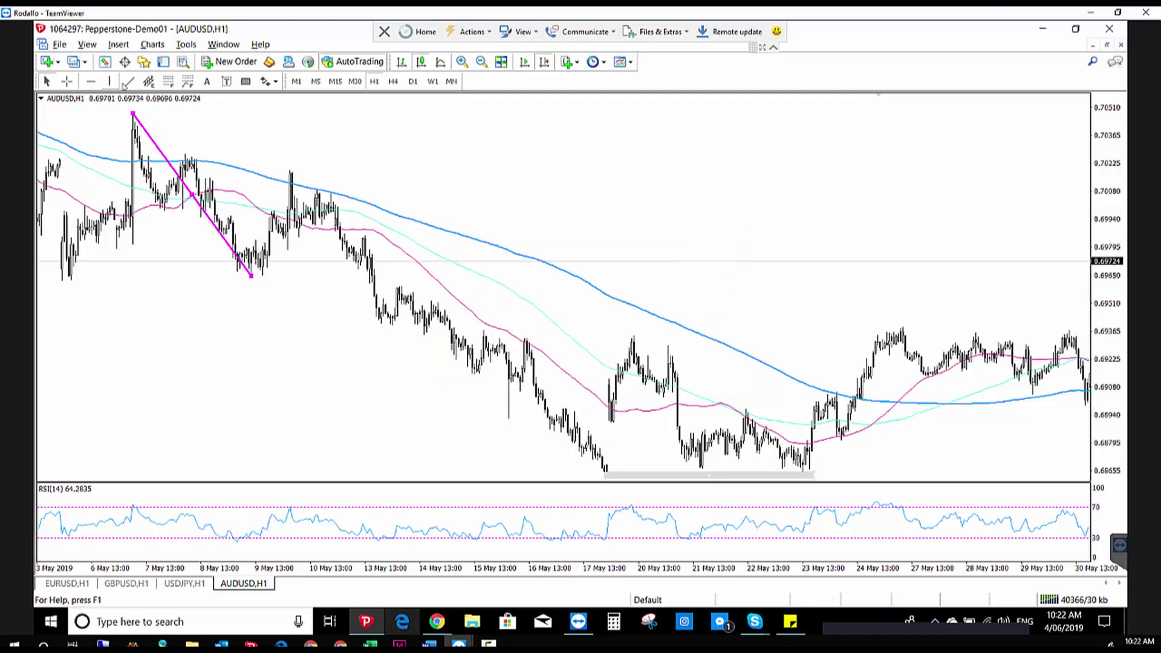
Step: Continue the swing pattern with trendlines from the 9 May low to the 10 May high and down to the 17 May low
{"action": "left_click", "coordinate": [128, 81]}
{"action": "mouse_move", "coordinate": [251, 276]}
{"action": "left_mouse_down"}
{"action": "mouse_move", "coordinate": [291, 173]}
{"action": "mouse_move", "coordinate": [574, 424]}
{"action": "mouse_move", "coordinate": [605, 471]}
{"action": "left_mouse_up"}
{"action": "left_click", "coordinate": [128, 81]}
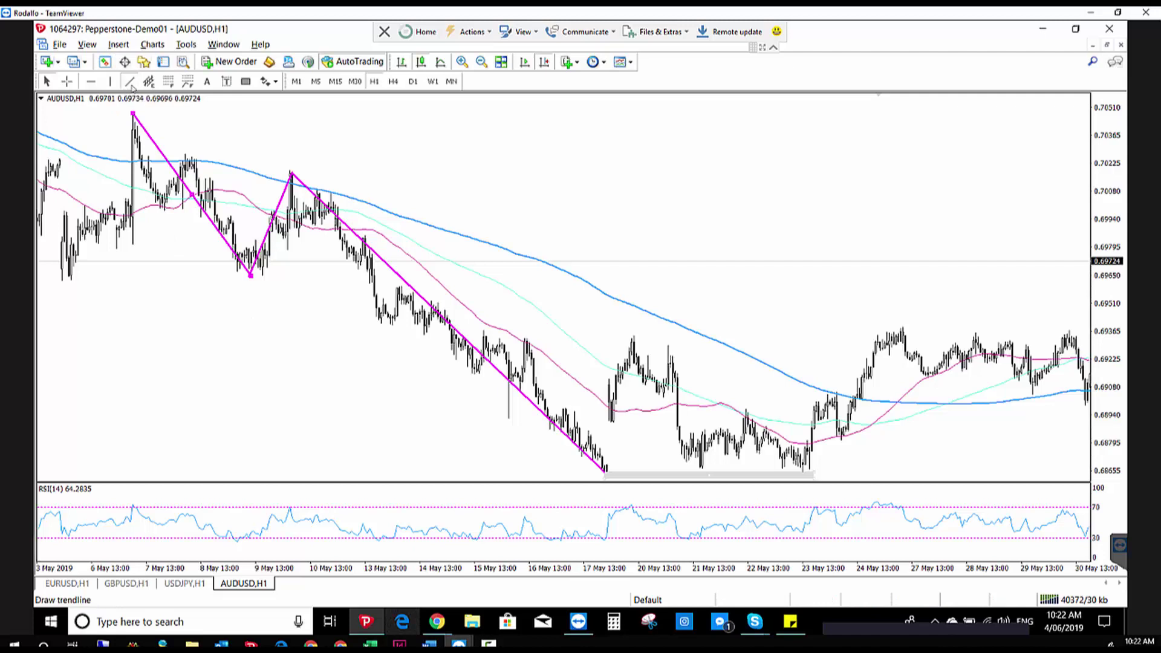
Step: Try trendlines from the 17 May low up to the 20 May high and down below the grey rectangle, and delete both
{"action": "left_click", "coordinate": [129, 81]}
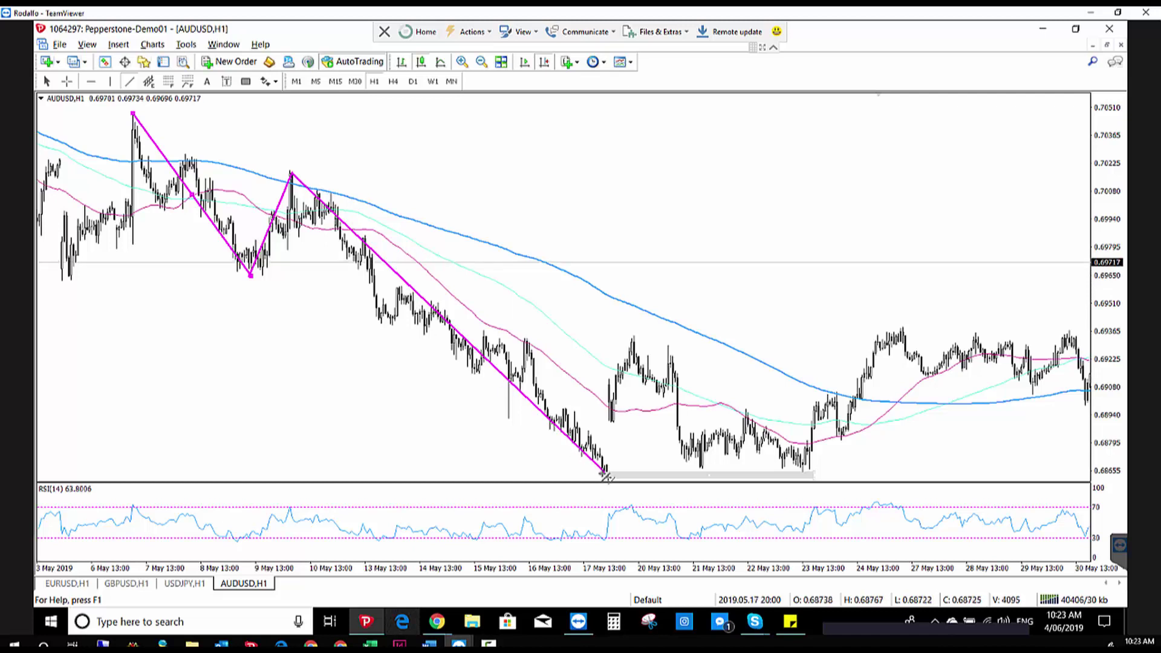
{"action": "left_click_drag", "start_coordinate": [605, 471], "coordinate": [635, 331]}
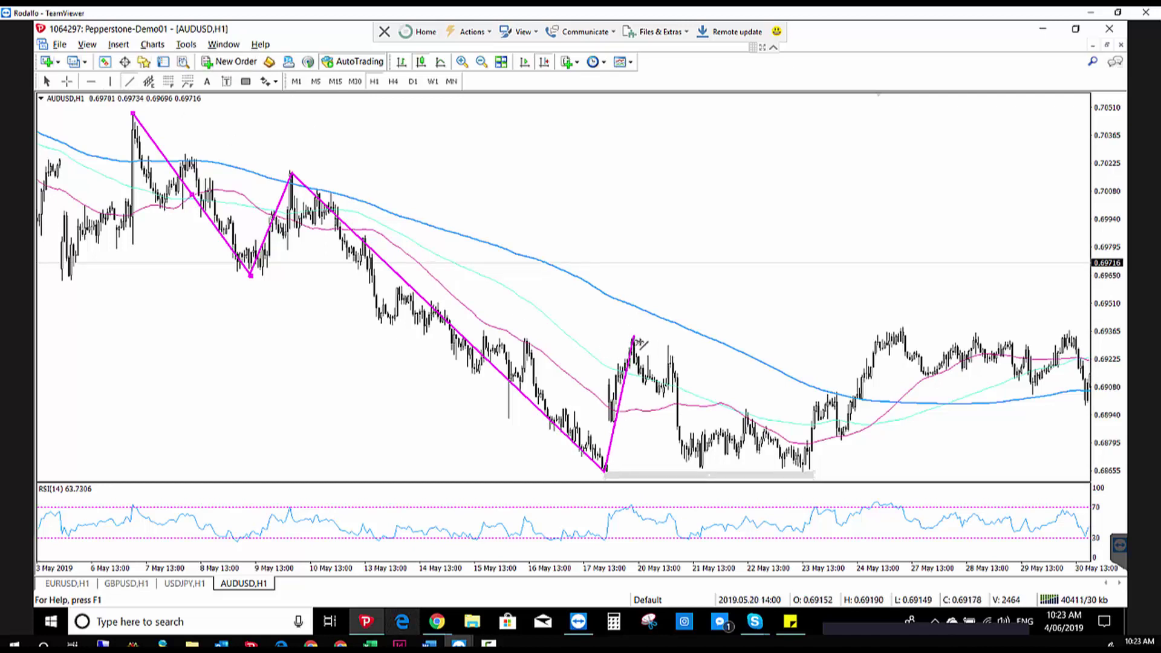
{"action": "left_click_drag", "start_coordinate": [633, 337], "coordinate": [709, 476]}
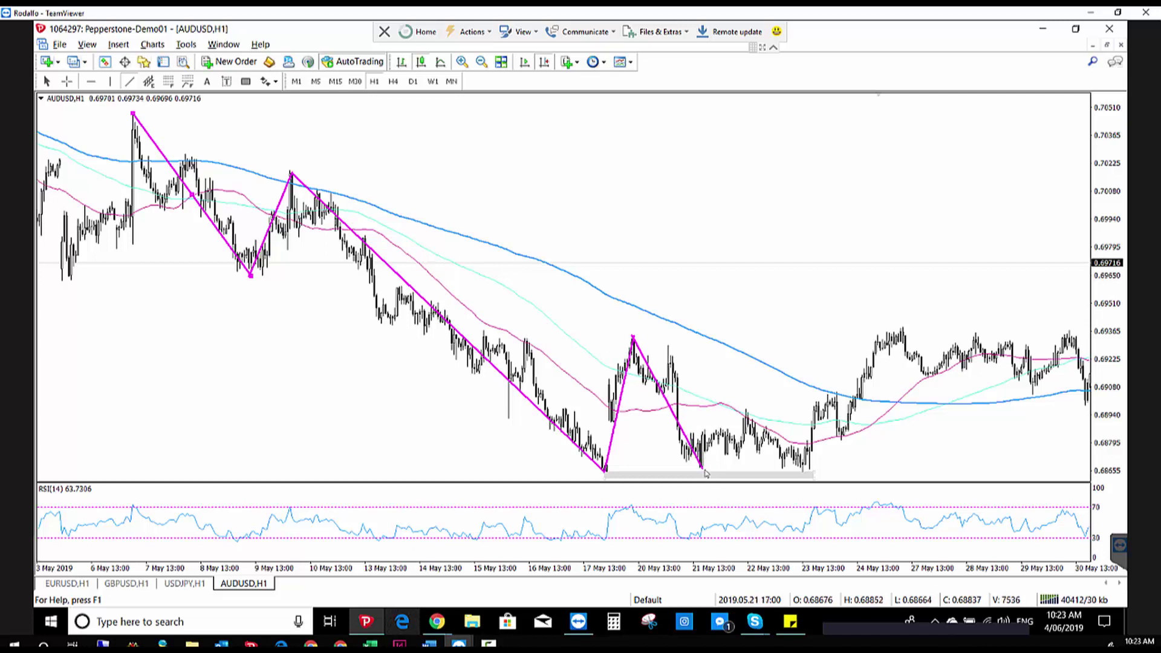
{"action": "left_click_drag", "start_coordinate": [1104, 296], "coordinate": [1098, 374]}
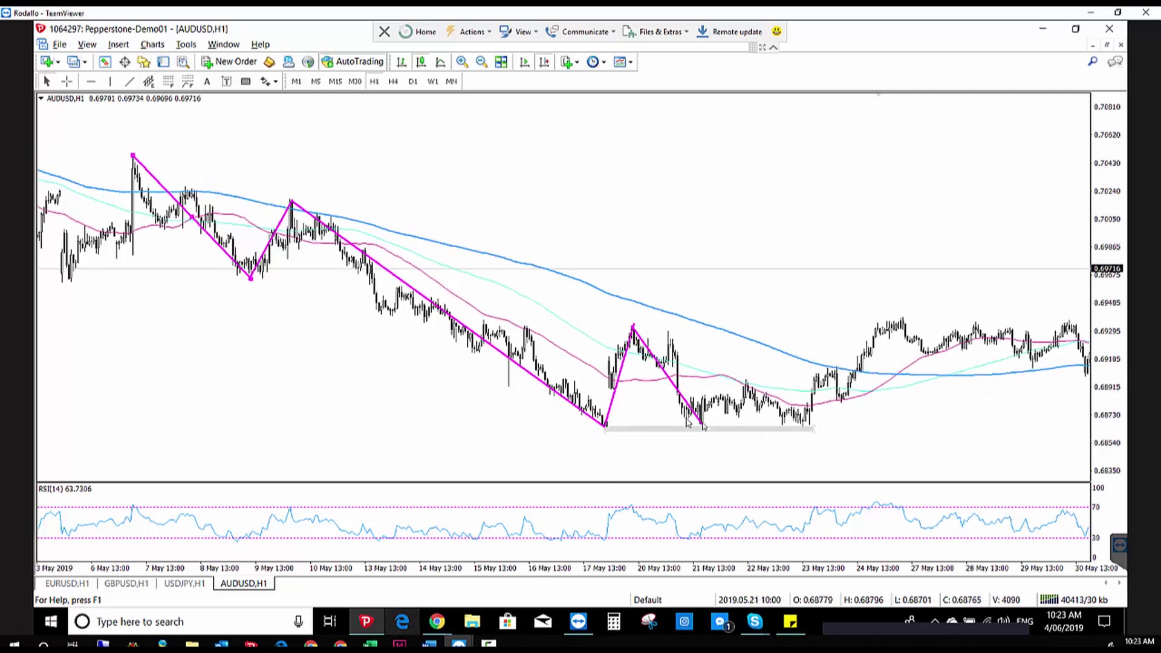
{"action": "left_click_drag", "start_coordinate": [705, 429], "coordinate": [719, 446]}
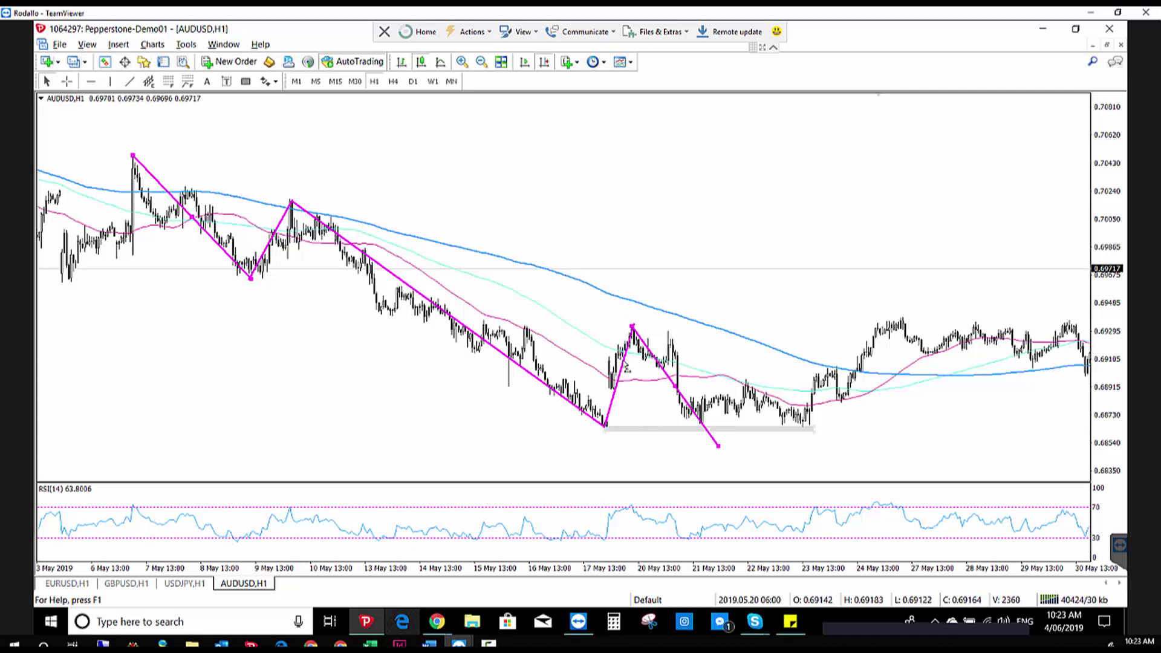
{"action": "key", "text": "BackSpace"}
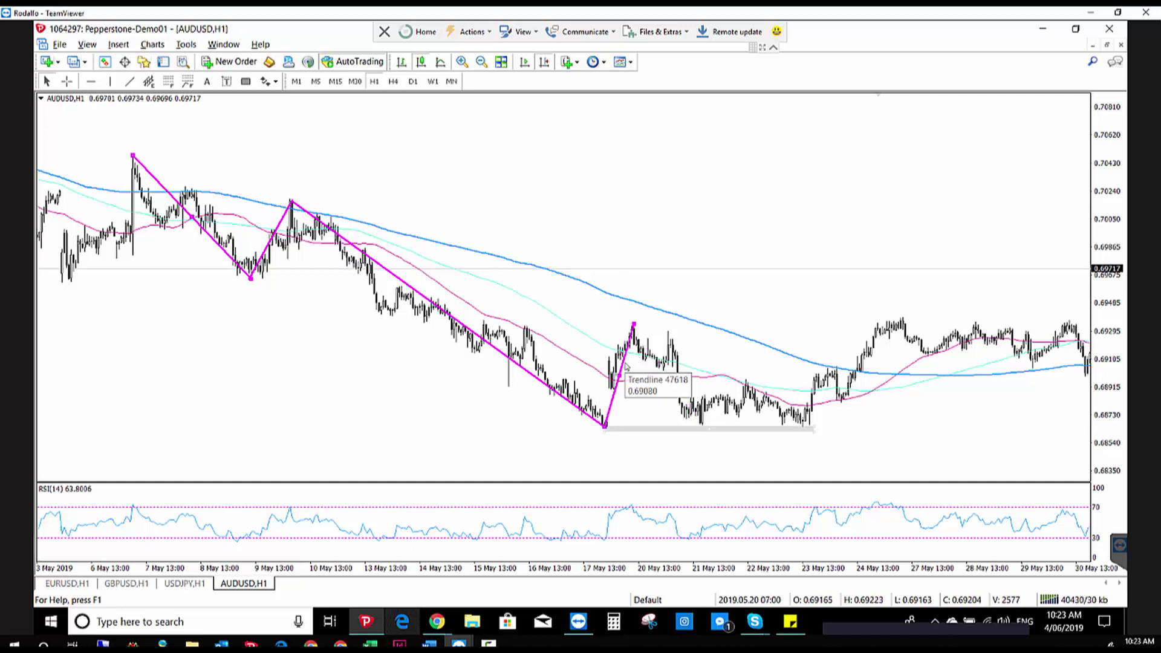
{"action": "key", "text": "BackSpace"}
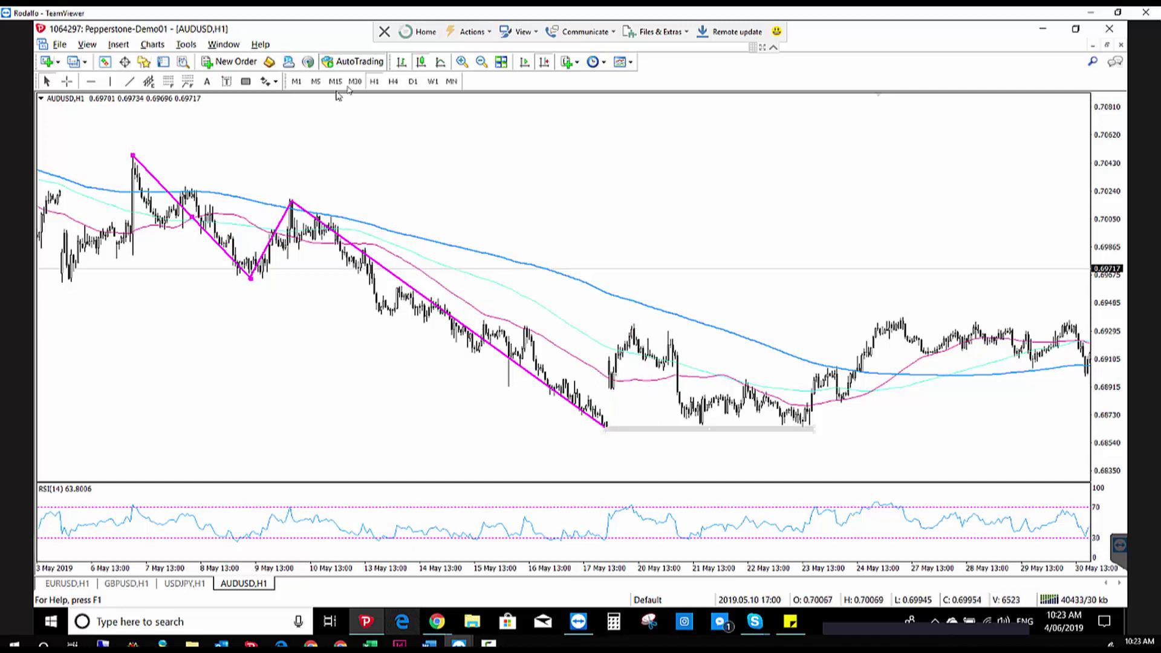
Step: Bracket the price gap between the 17 May close and the 20 May open with two short horizontal trendlines and a vertical connecting line
{"action": "left_click", "coordinate": [461, 62]}
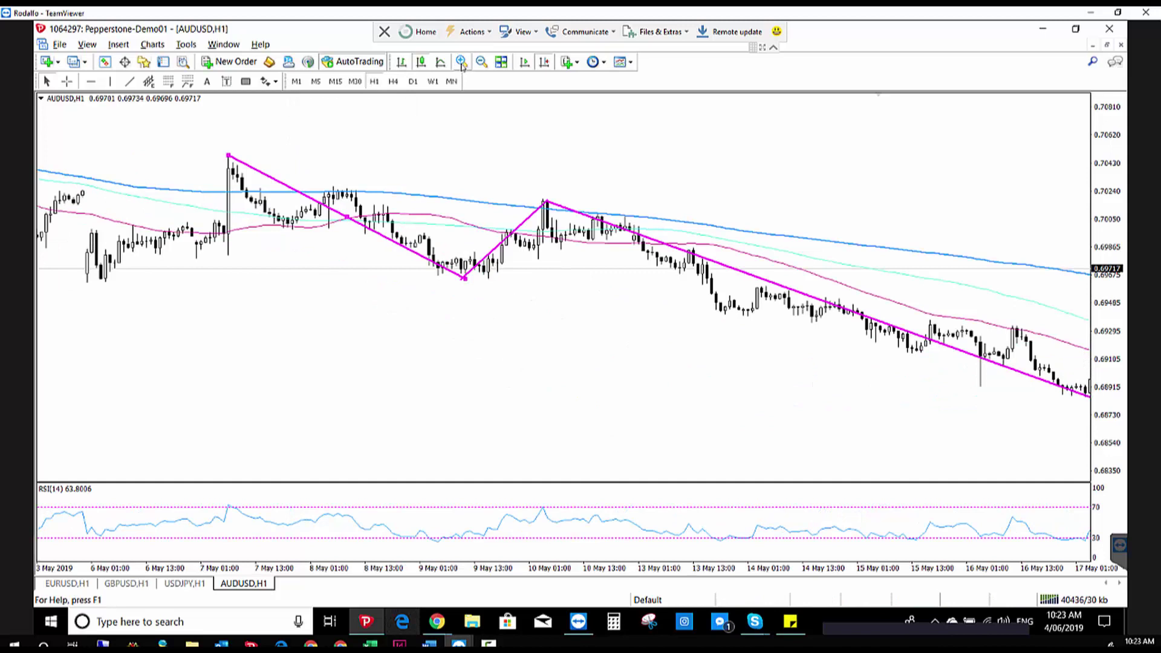
{"action": "scroll", "coordinate": [627, 212], "scroll_direction": "down", "scroll_amount": 4}
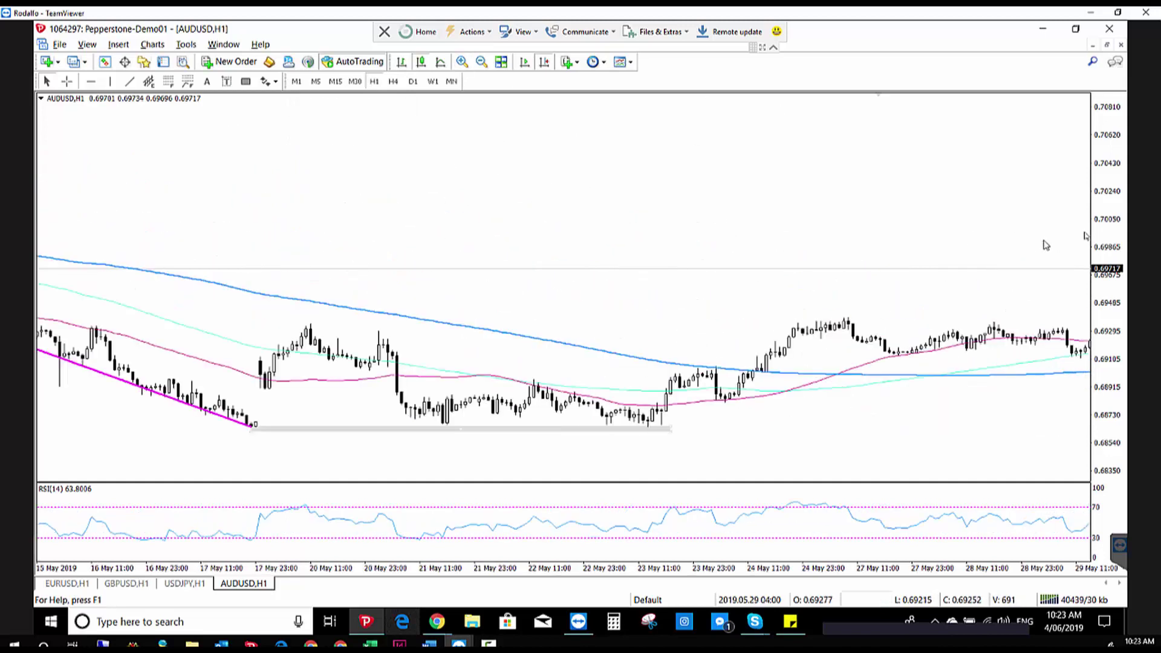
{"action": "scroll", "coordinate": [614, 251], "scroll_direction": "up", "scroll_amount": 2}
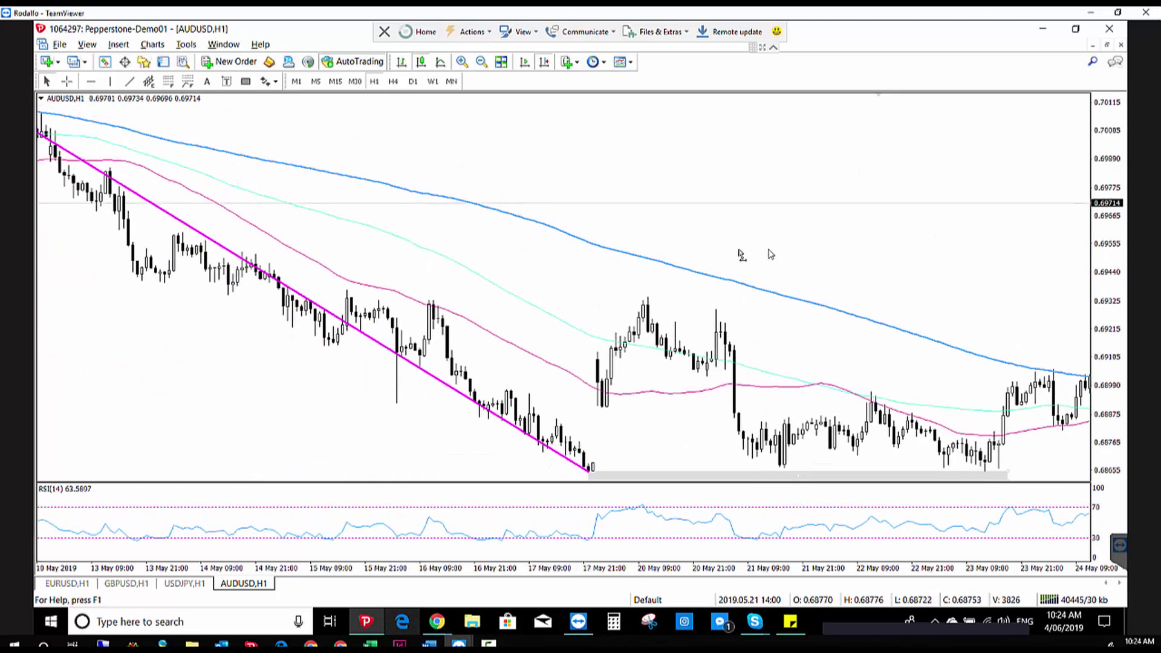
{"action": "scroll", "coordinate": [638, 261], "scroll_direction": "down", "scroll_amount": 1}
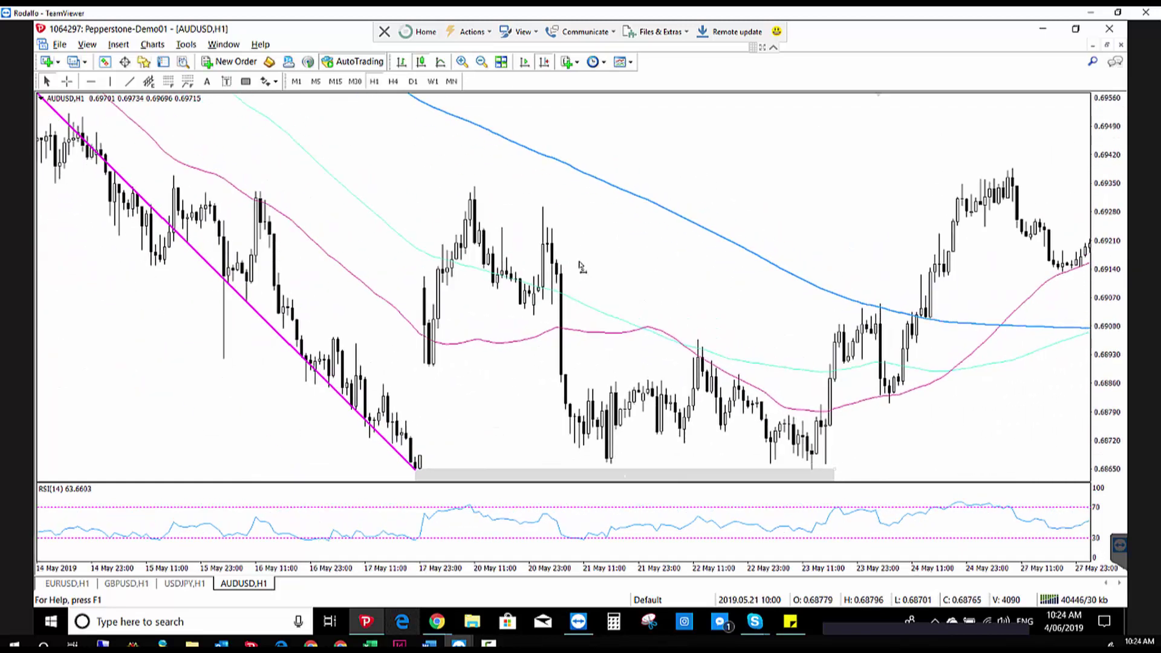
{"action": "left_click", "coordinate": [128, 81]}
{"action": "left_click_drag", "start_coordinate": [410, 288], "coordinate": [443, 460]}
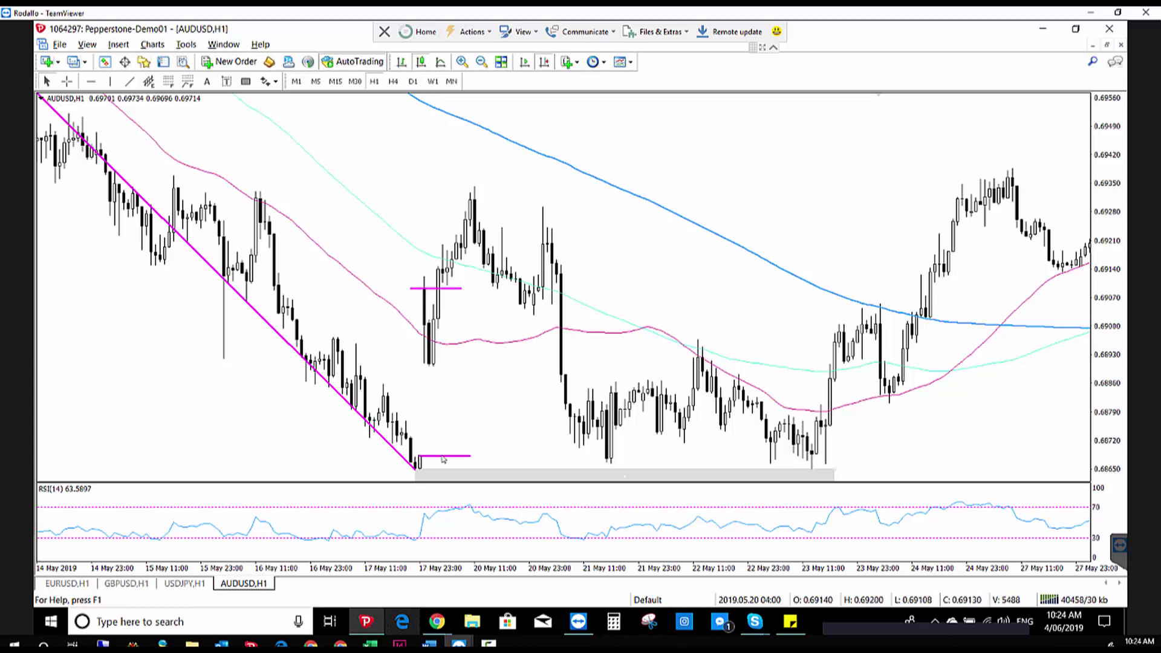
{"action": "left_click", "coordinate": [129, 81]}
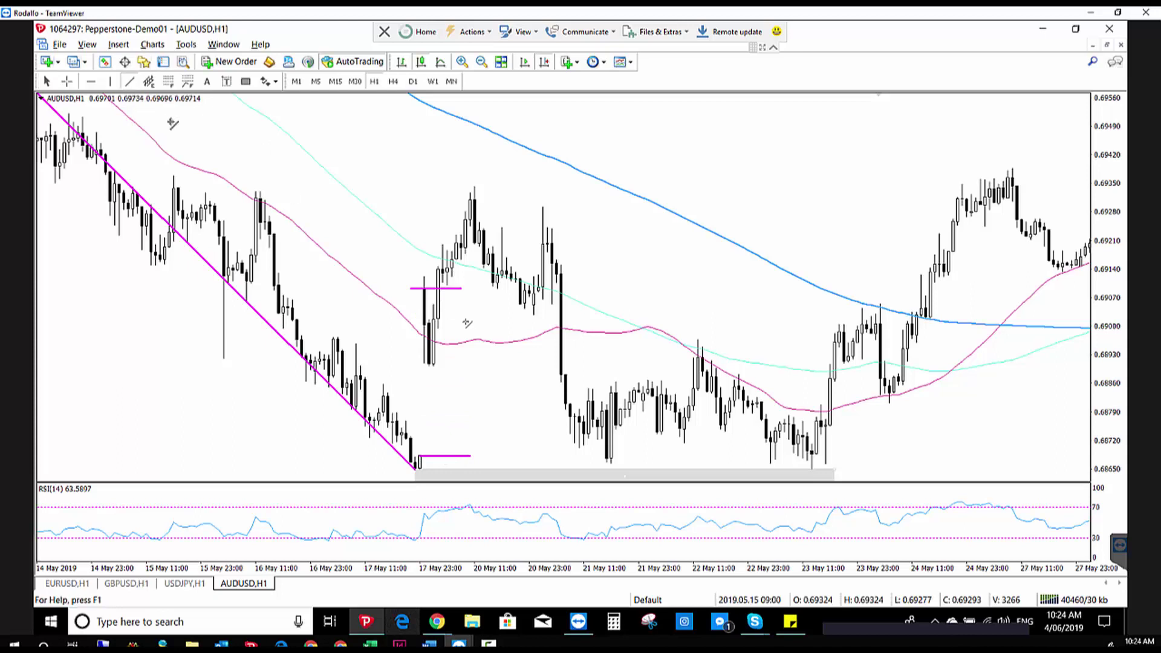
{"action": "left_click_drag", "start_coordinate": [461, 289], "coordinate": [462, 455]}
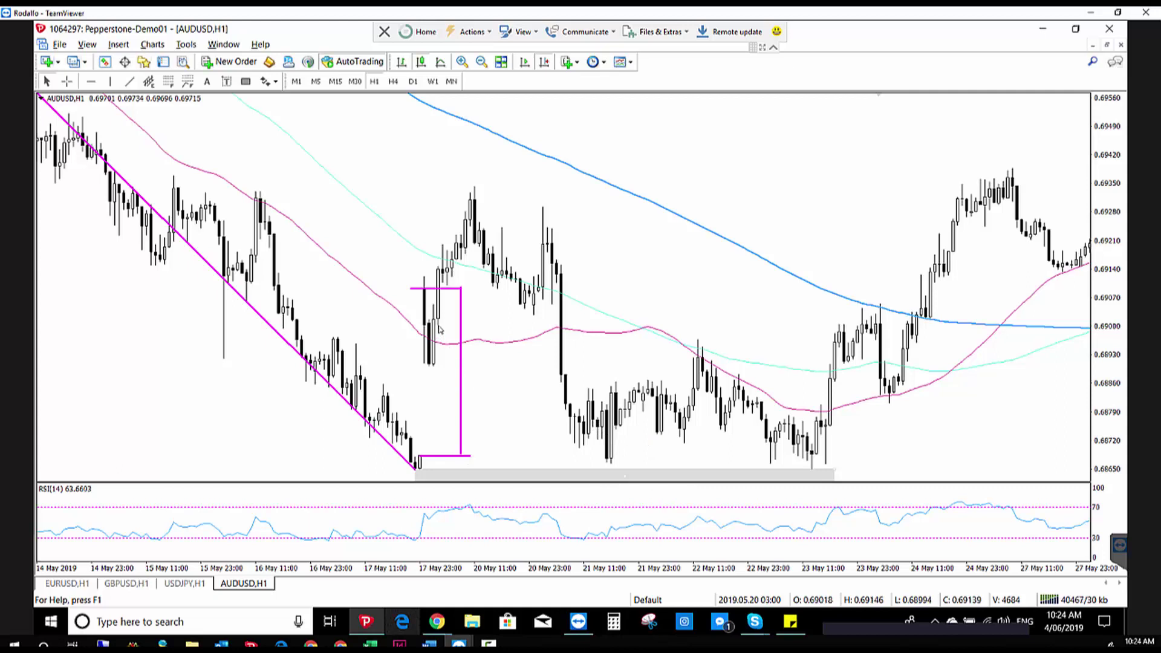
Step: Add the text note "GAP will alway close" above the price in black Arial, size 20
{"action": "left_click", "coordinate": [241, 83]}
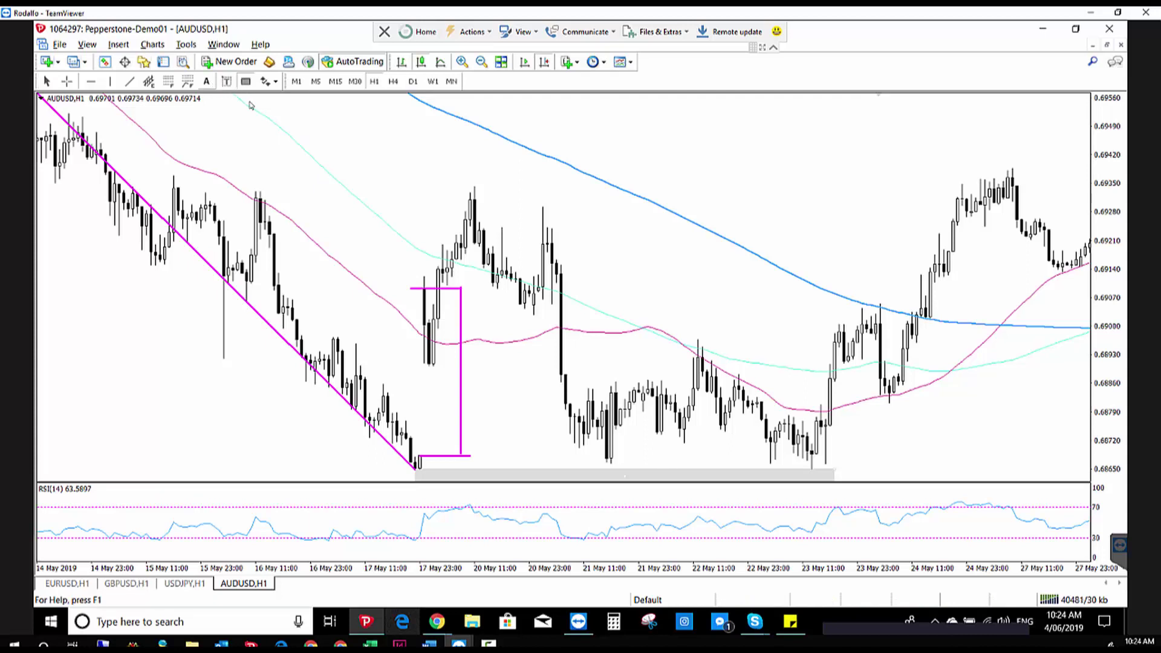
{"action": "left_click", "coordinate": [649, 133]}
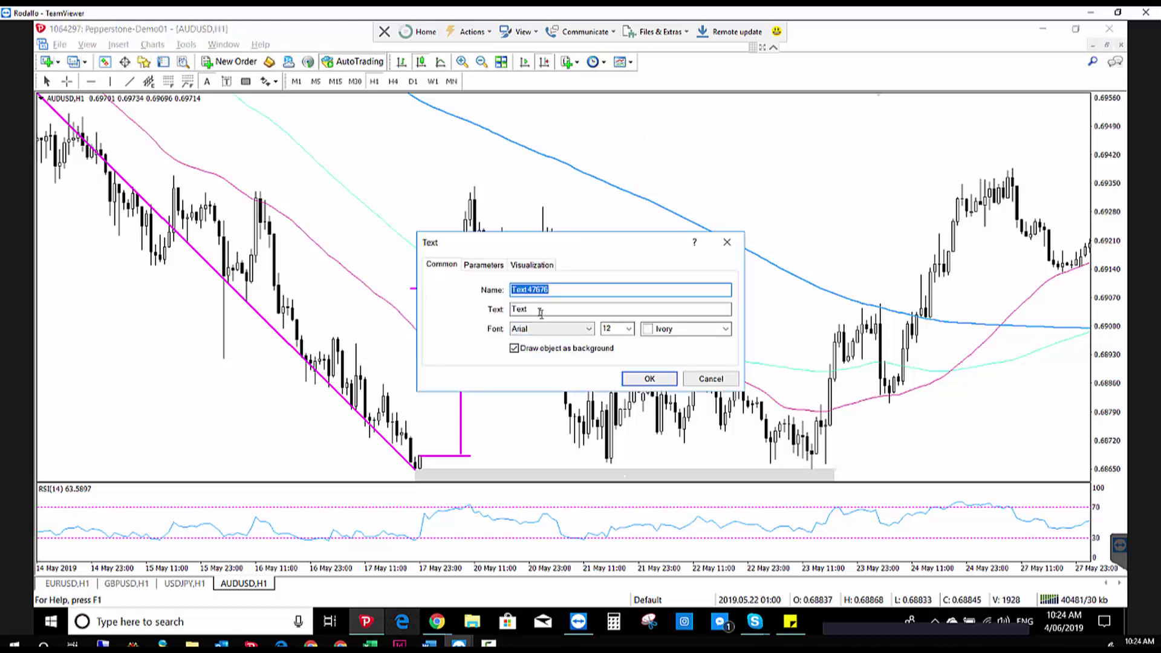
{"action": "key", "text": "Tab"}
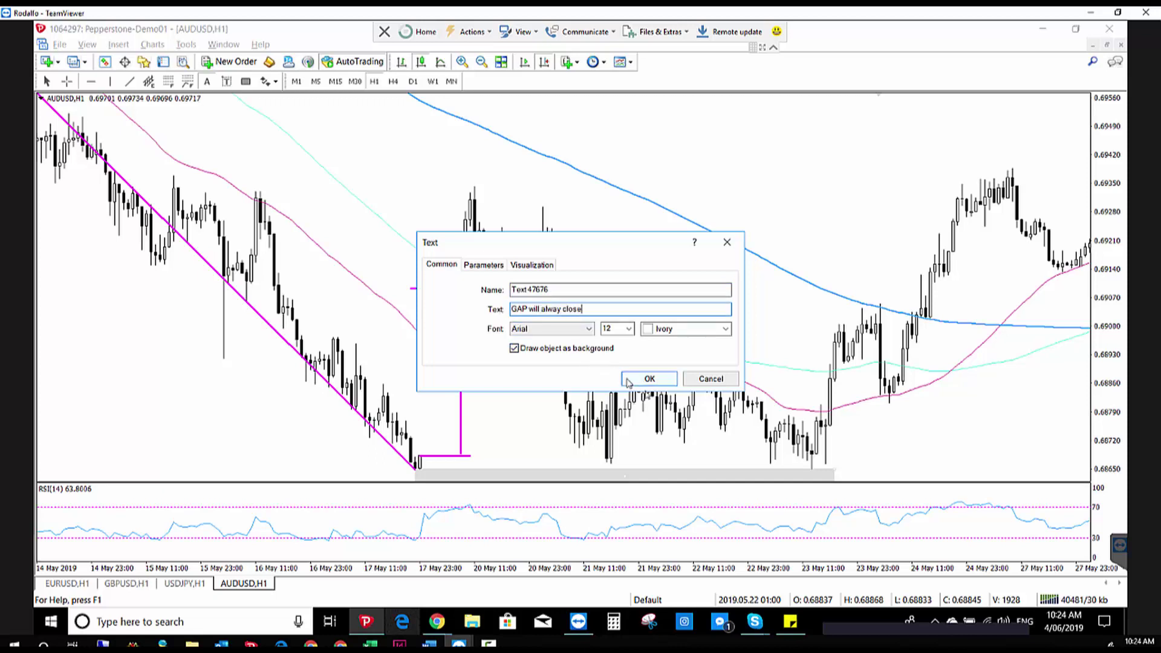
{"action": "left_click", "coordinate": [726, 329]}
{"action": "left_click", "coordinate": [648, 363]}
{"action": "left_click", "coordinate": [629, 328]}
{"action": "left_click", "coordinate": [615, 404]}
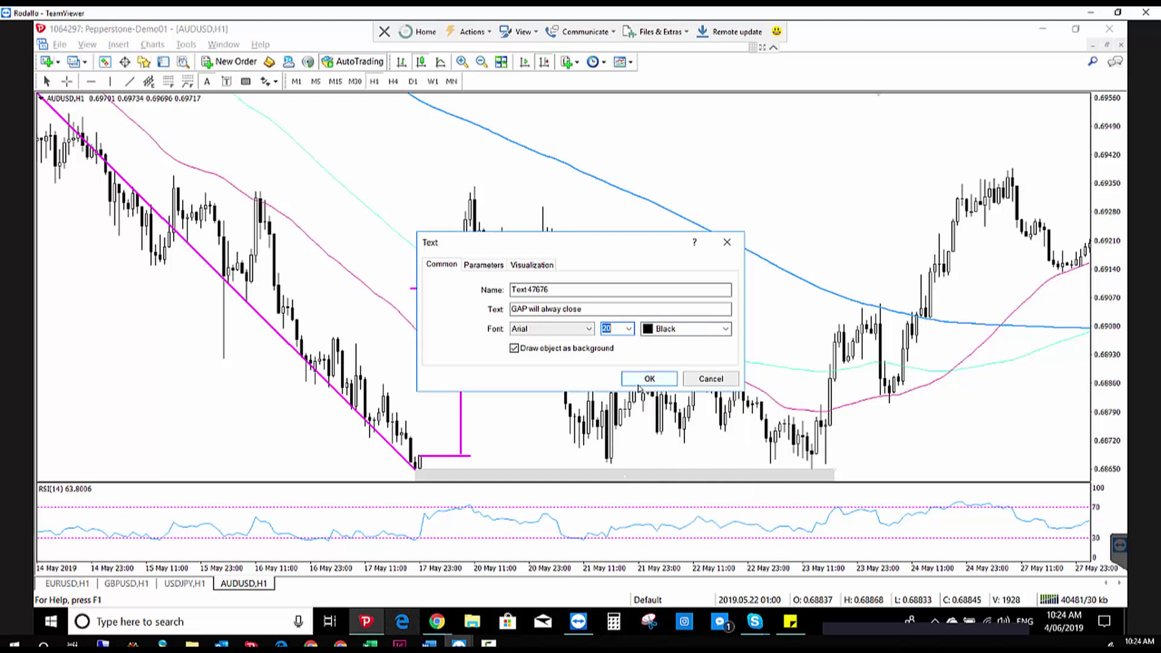
{"action": "left_click", "coordinate": [638, 380]}
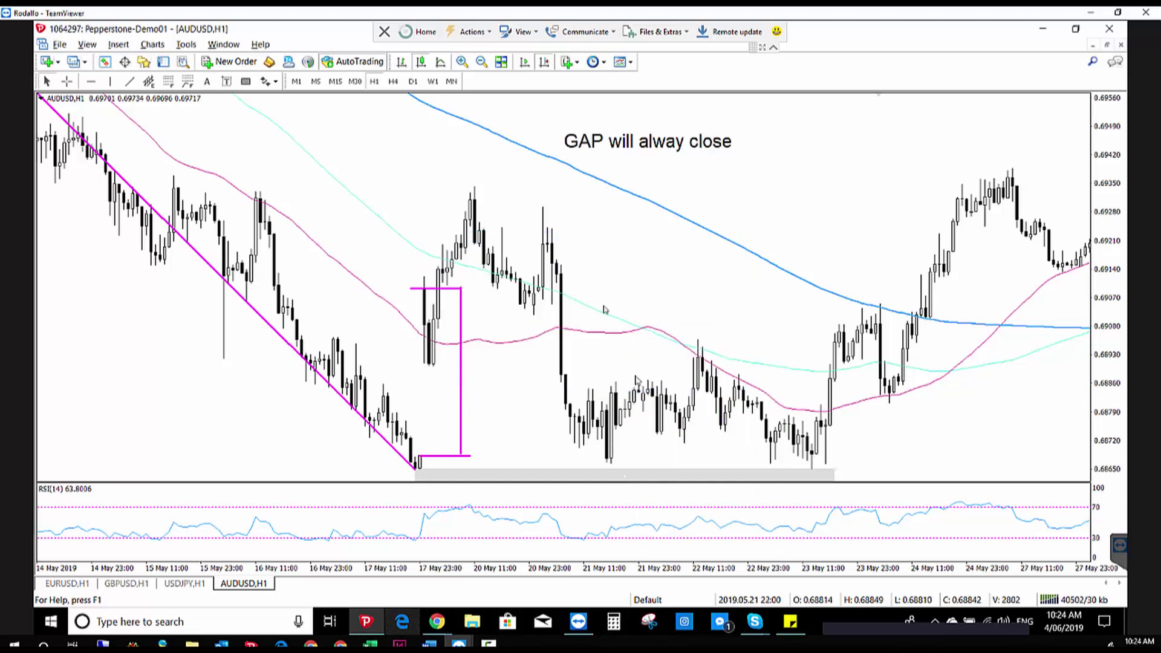
Step: Correct the gap note's text to "GAP will always close"
{"action": "right_click", "coordinate": [682, 142]}
{"action": "left_click", "coordinate": [696, 151]}
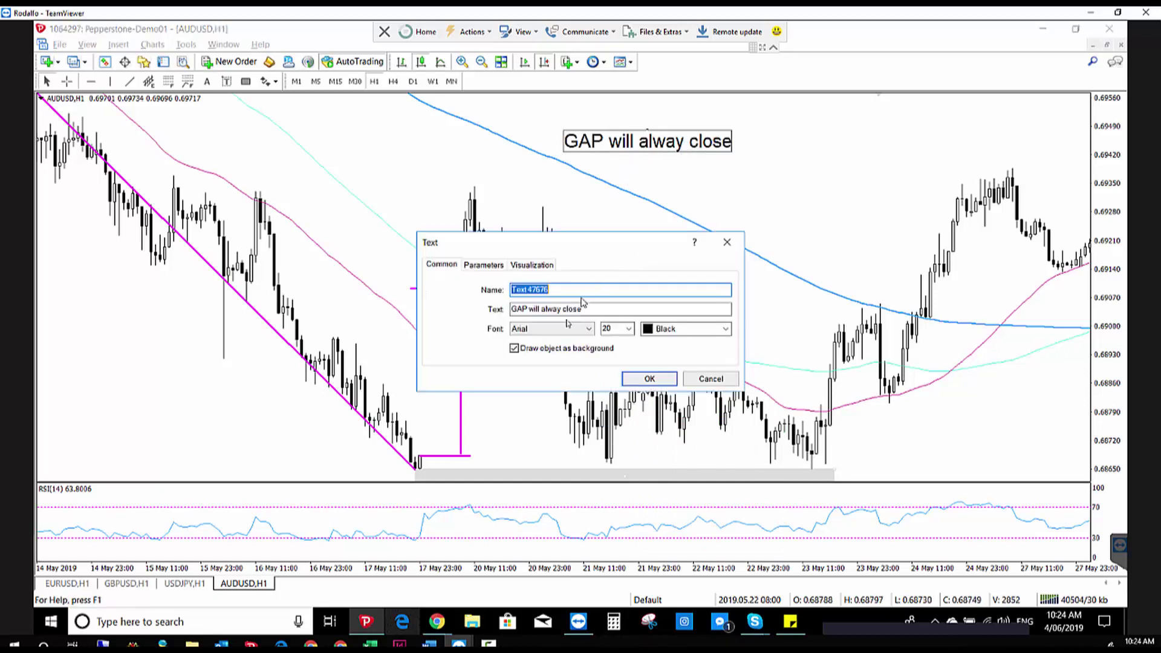
{"action": "left_click", "coordinate": [562, 309]}
{"action": "type", "text": "s"}
{"action": "left_click", "coordinate": [642, 381]}
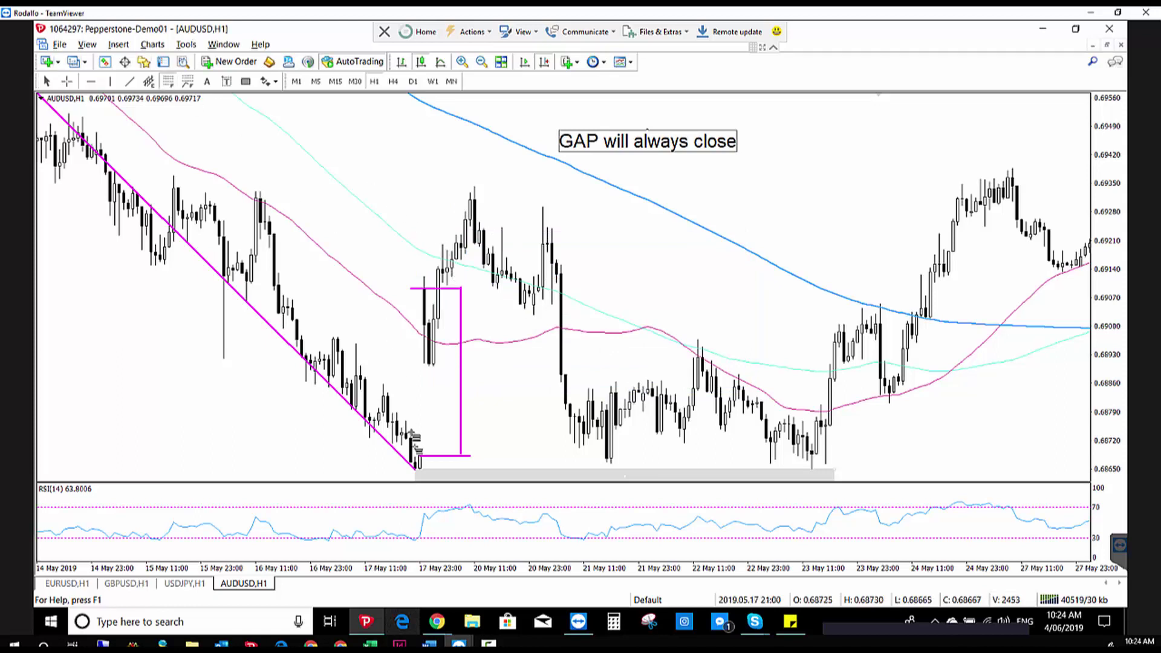
Step: Draw a Fibonacci retracement from the 17 May close up to the 20 May open and check the chart's common display properties
{"action": "left_click_drag", "start_coordinate": [417, 460], "coordinate": [416, 292]}
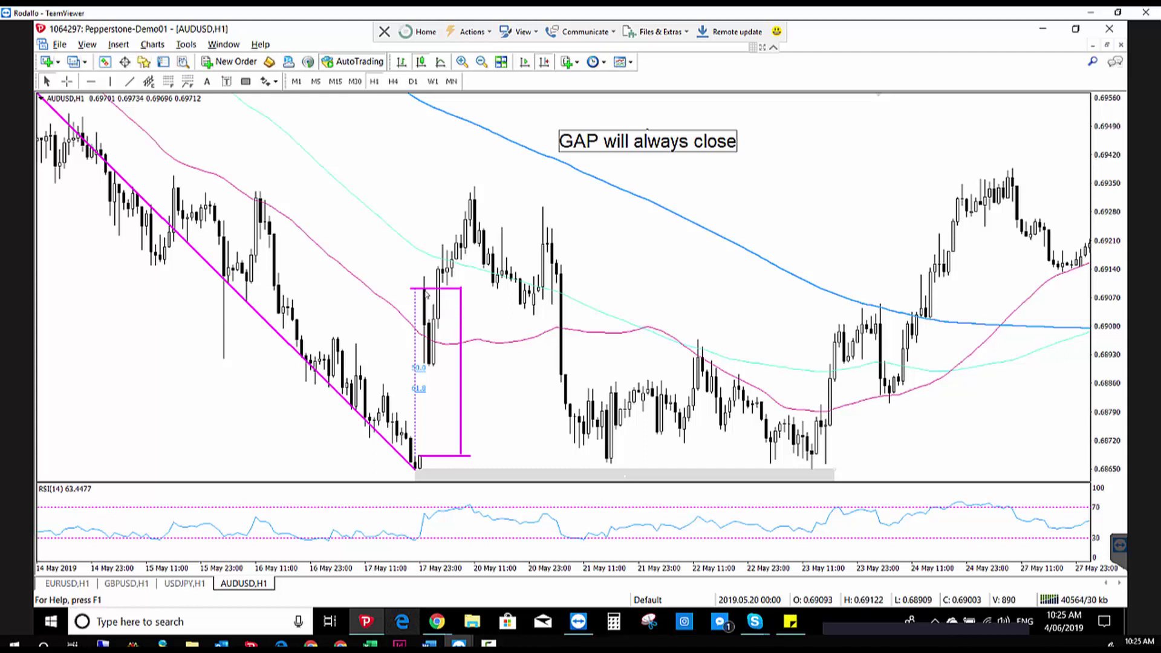
{"action": "right_click", "coordinate": [593, 213]}
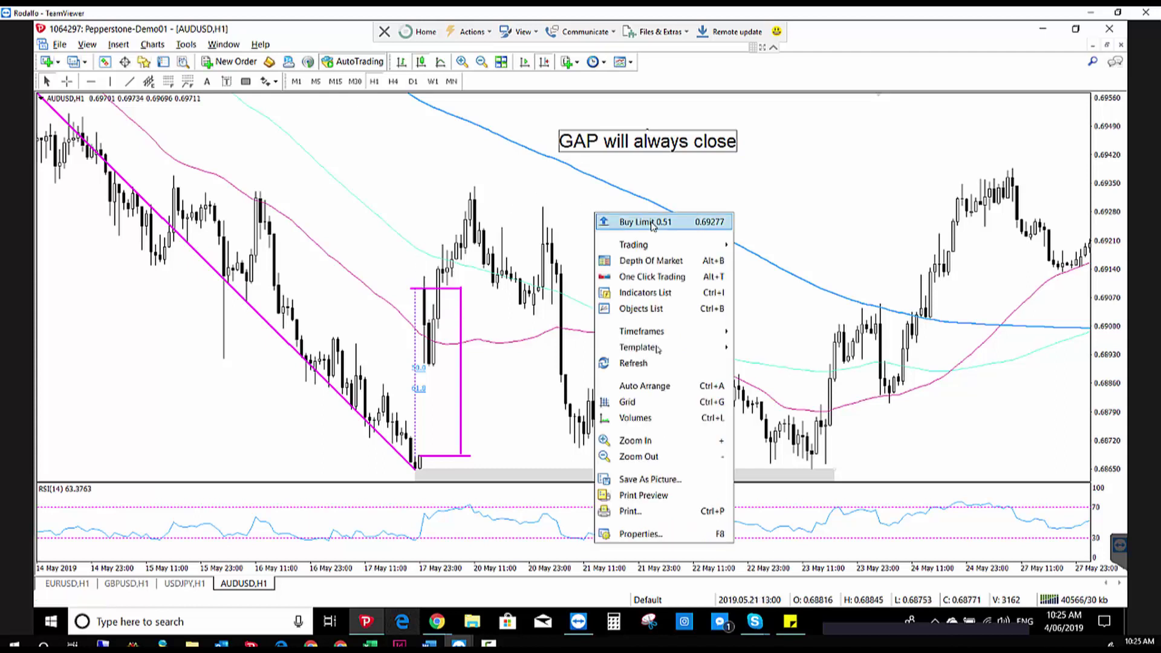
{"action": "left_click", "coordinate": [653, 535]}
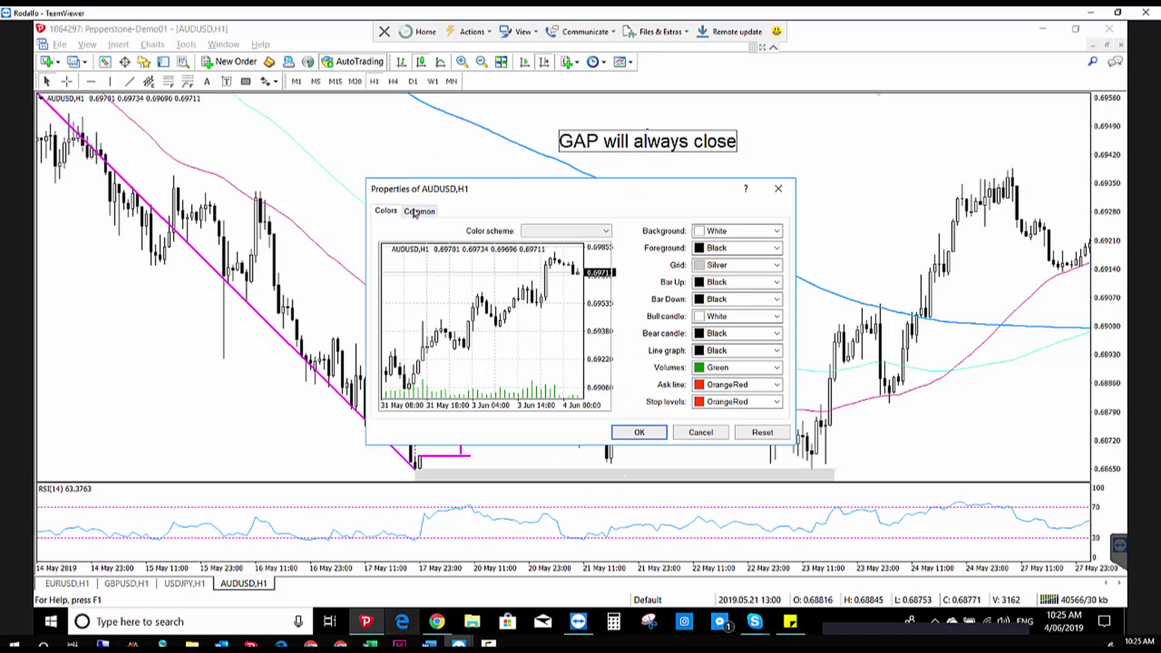
{"action": "left_click", "coordinate": [419, 212]}
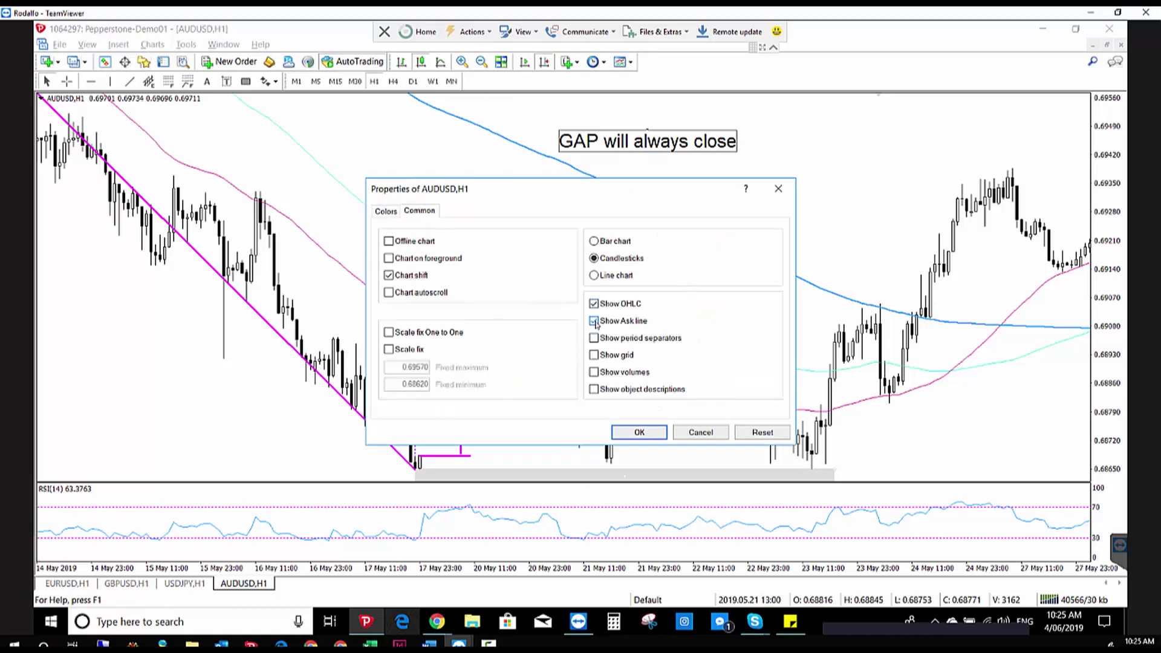
{"action": "left_click", "coordinate": [639, 433]}
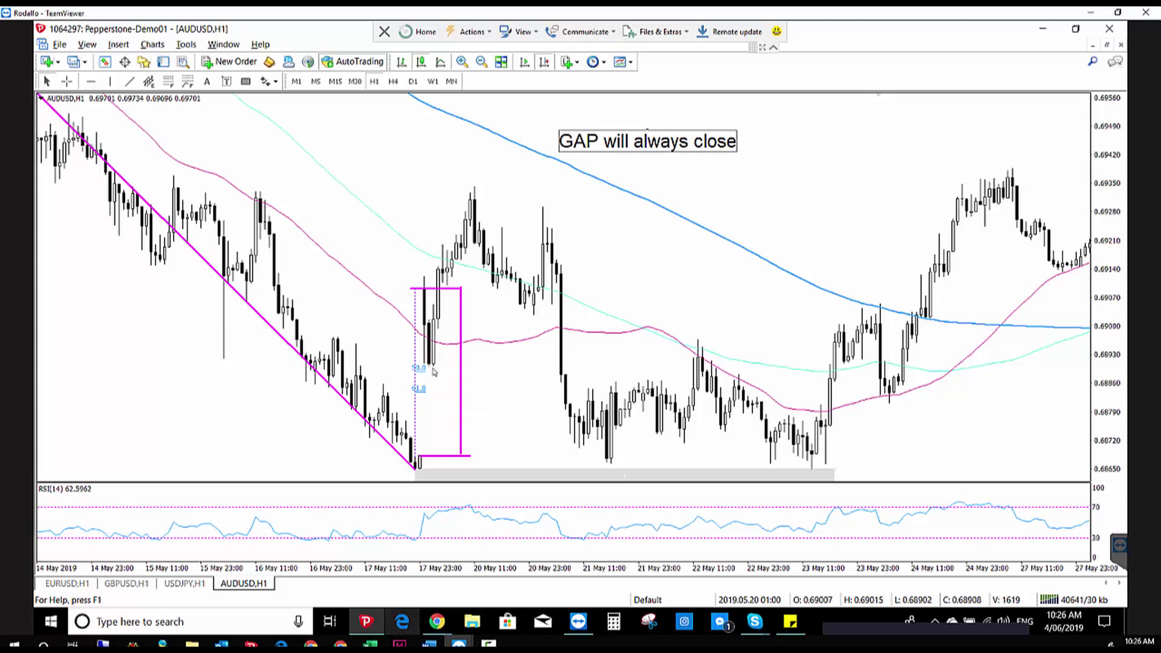
Step: Delete the Fibonacci retracement, the gap note and the three lines bracketing the gap
{"action": "mouse_move", "coordinate": [431, 370]}
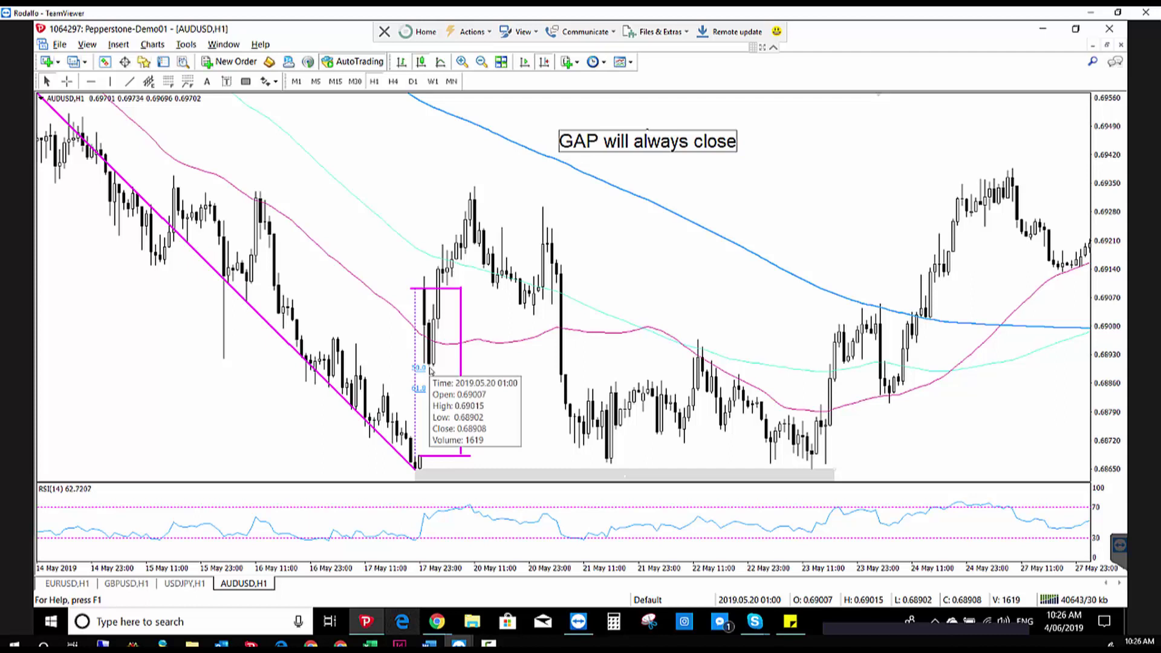
{"action": "key", "text": "BackSpace"}
{"action": "key", "text": "BackSpace"}
{"action": "key", "text": "BackSpace"}
{"action": "key", "text": "BackSpace"}
{"action": "key", "text": "BackSpace"}
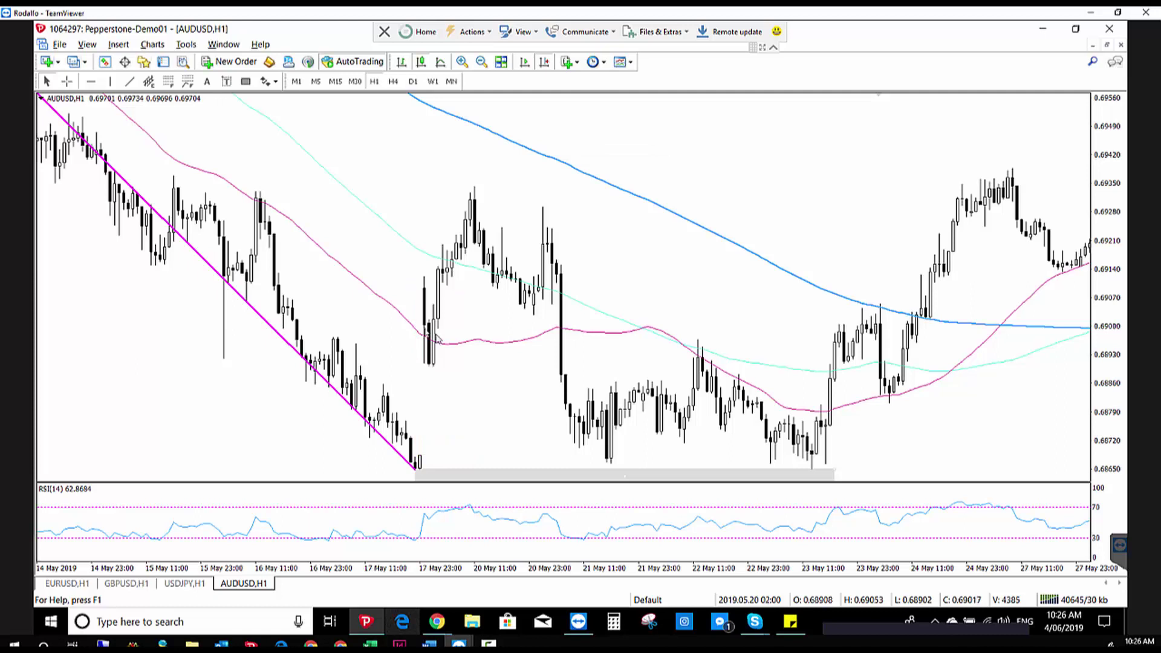
Step: Mark the unfilled part of the gap with a narrow rectangle from the early 20 May low down to the 17 May close
{"action": "left_click", "coordinate": [246, 81]}
{"action": "left_click_drag", "start_coordinate": [425, 366], "coordinate": [445, 456]}
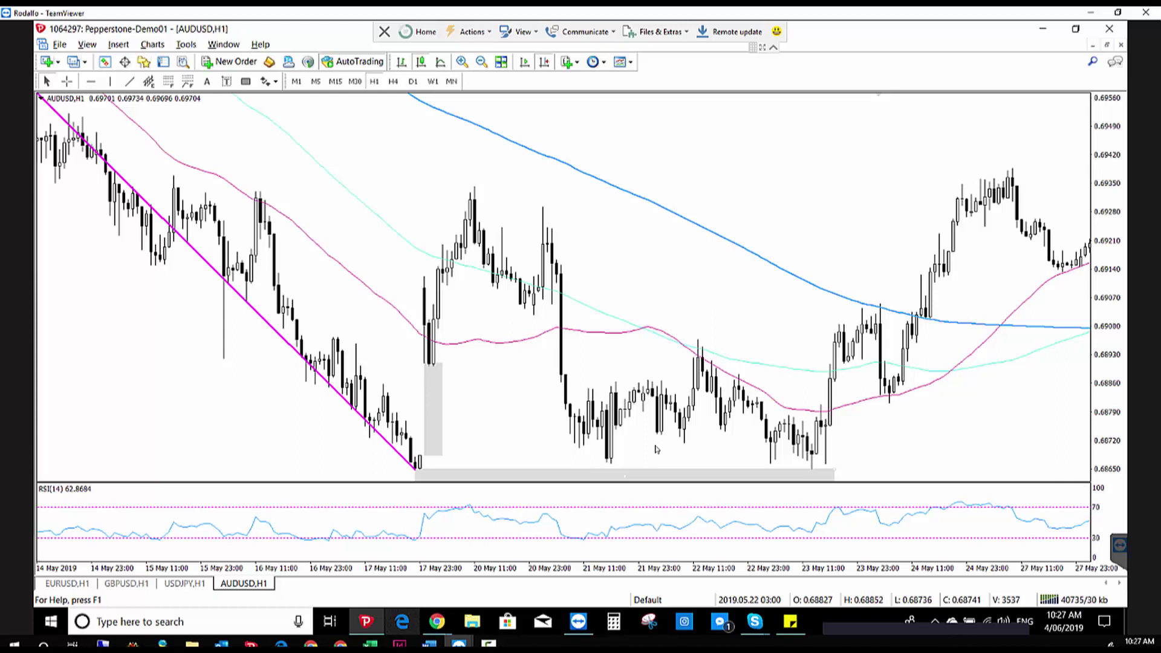
Step: Add a note above the 20–21 May candles reading "6. A trend will stay in tact until a definite revsal signal is observed."
{"action": "left_click_drag", "start_coordinate": [1106, 205], "coordinate": [1118, 289]}
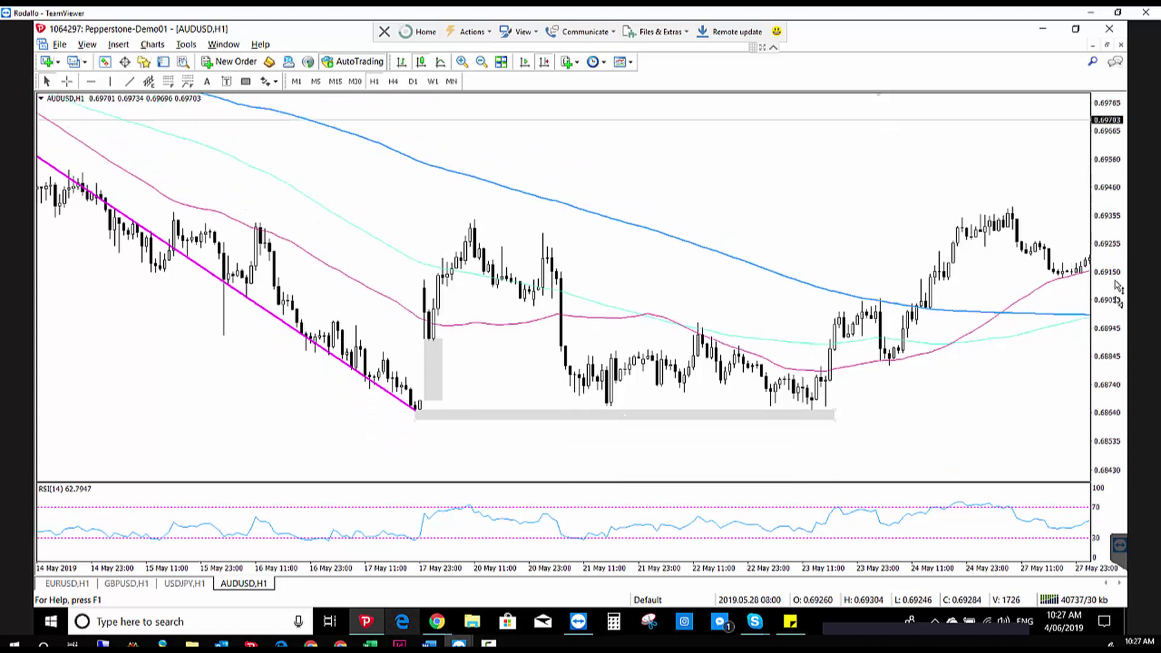
{"action": "scroll", "coordinate": [856, 202], "scroll_direction": "up", "scroll_amount": 10}
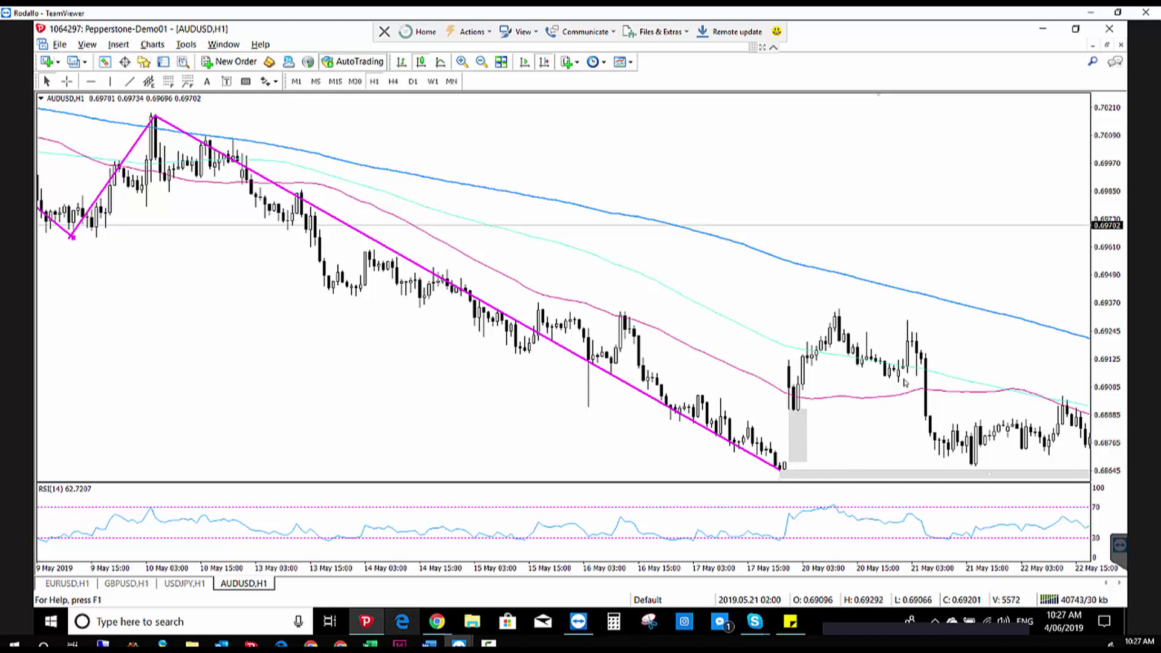
{"action": "left_click_drag", "start_coordinate": [974, 391], "coordinate": [710, 389]}
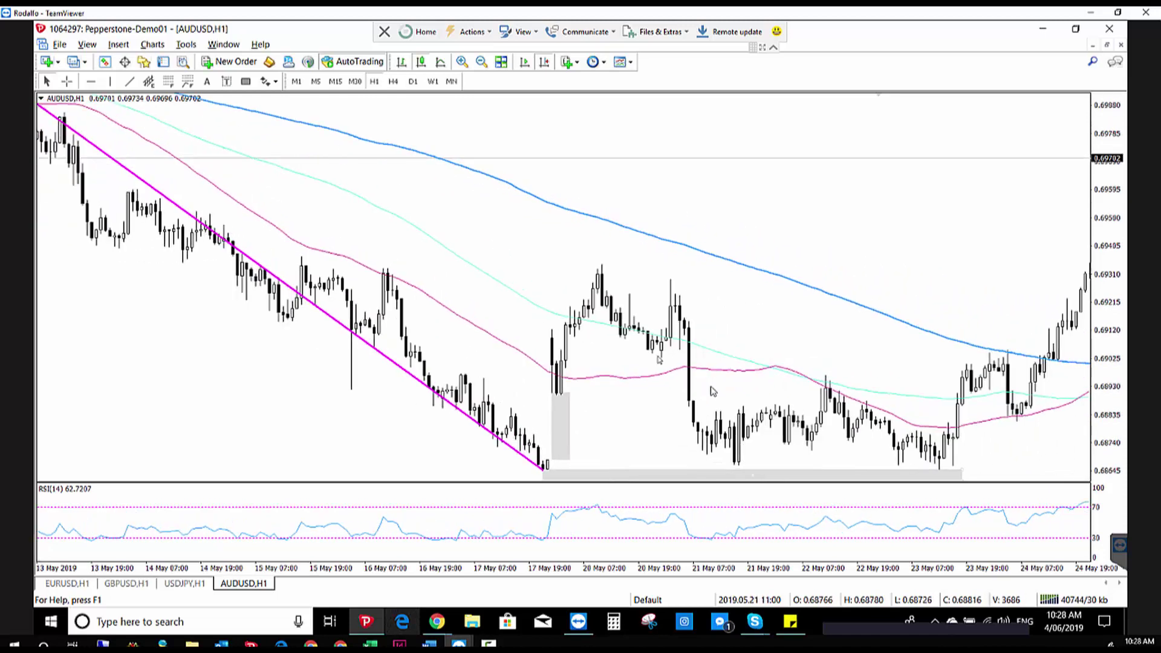
{"action": "left_click", "coordinate": [682, 209]}
{"action": "left_click_drag", "start_coordinate": [539, 309], "coordinate": [462, 309]}
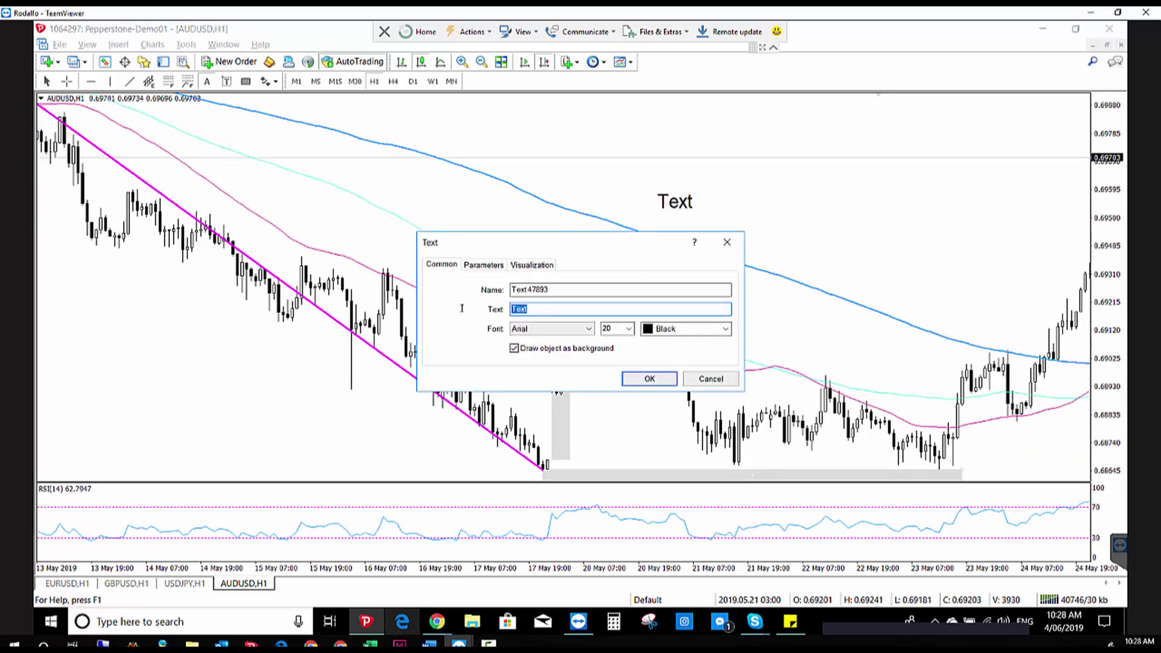
{"action": "key", "text": "BackSpace"}
{"action": "key", "text": "BackSpace"}
{"action": "type", "text": "6. A (rend willl"}
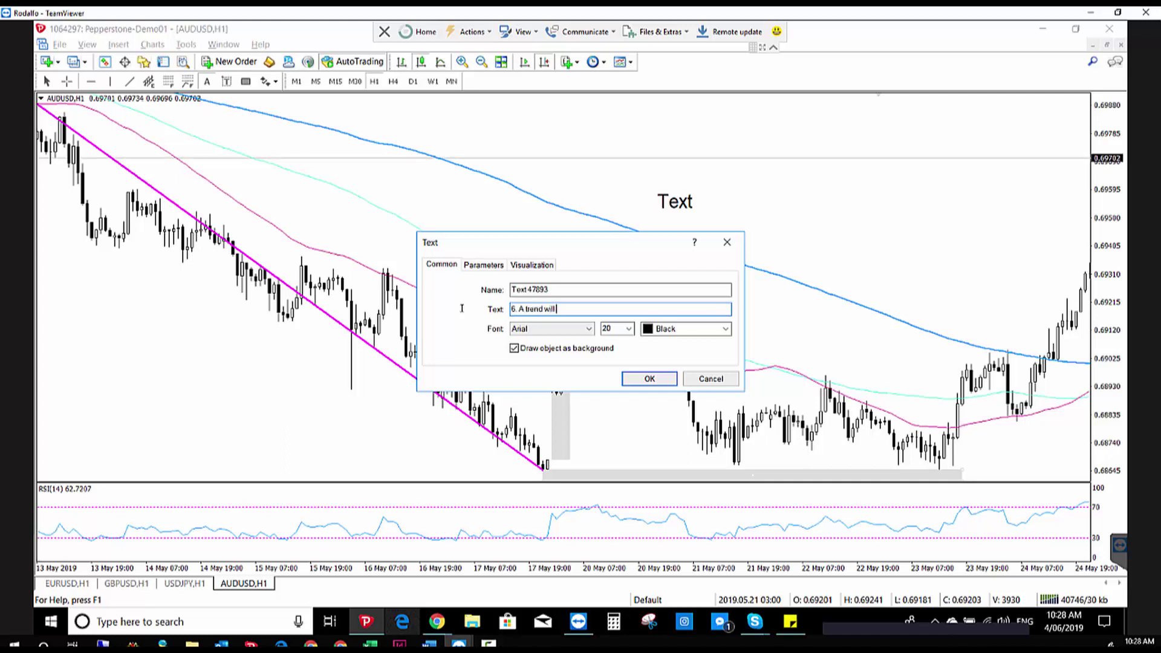
{"action": "type", "text": " stay i"}
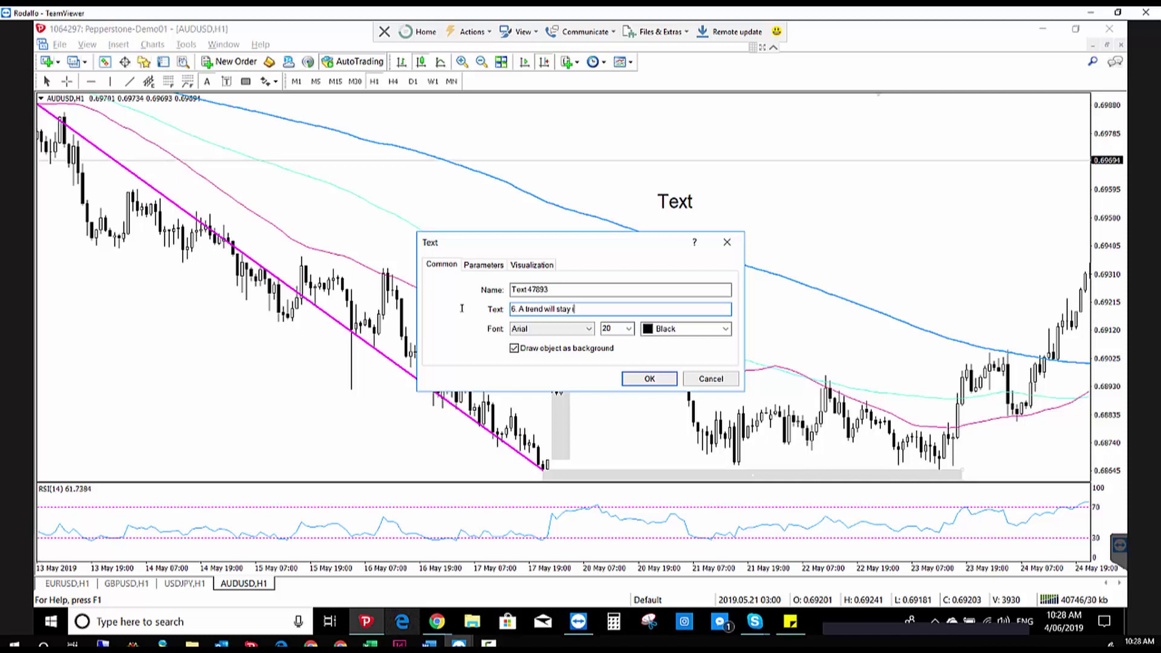
{"action": "type", "text": "n tact until a definite reva"}
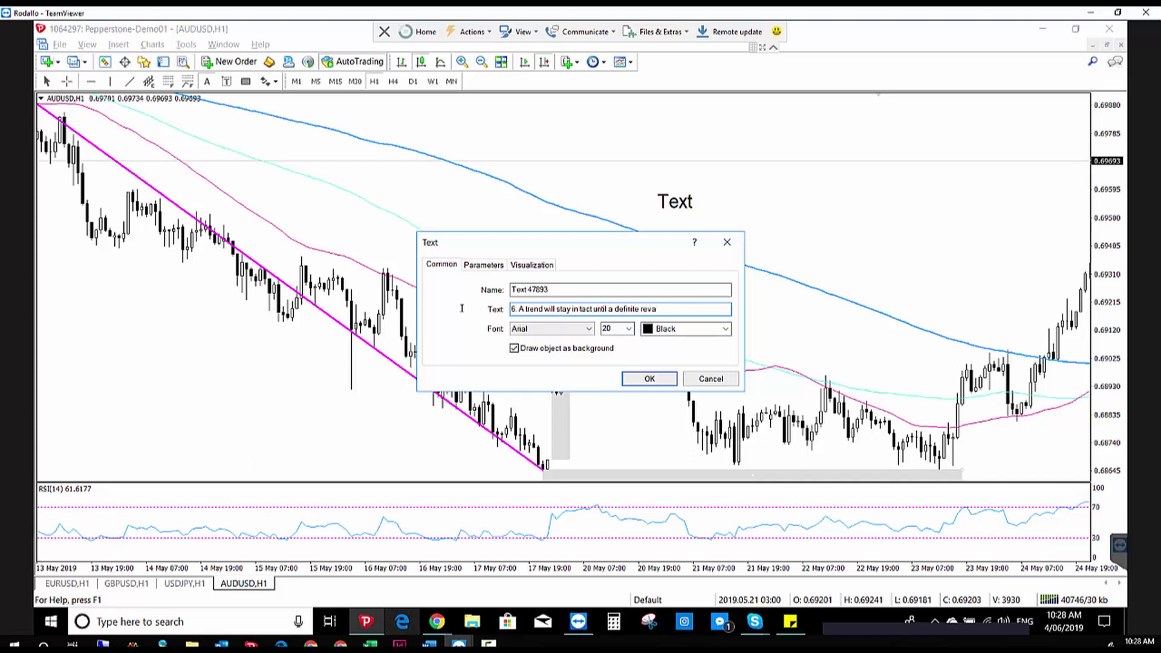
{"action": "key", "text": "BackSpace"}
{"action": "type", "text": "sal signal is obs"}
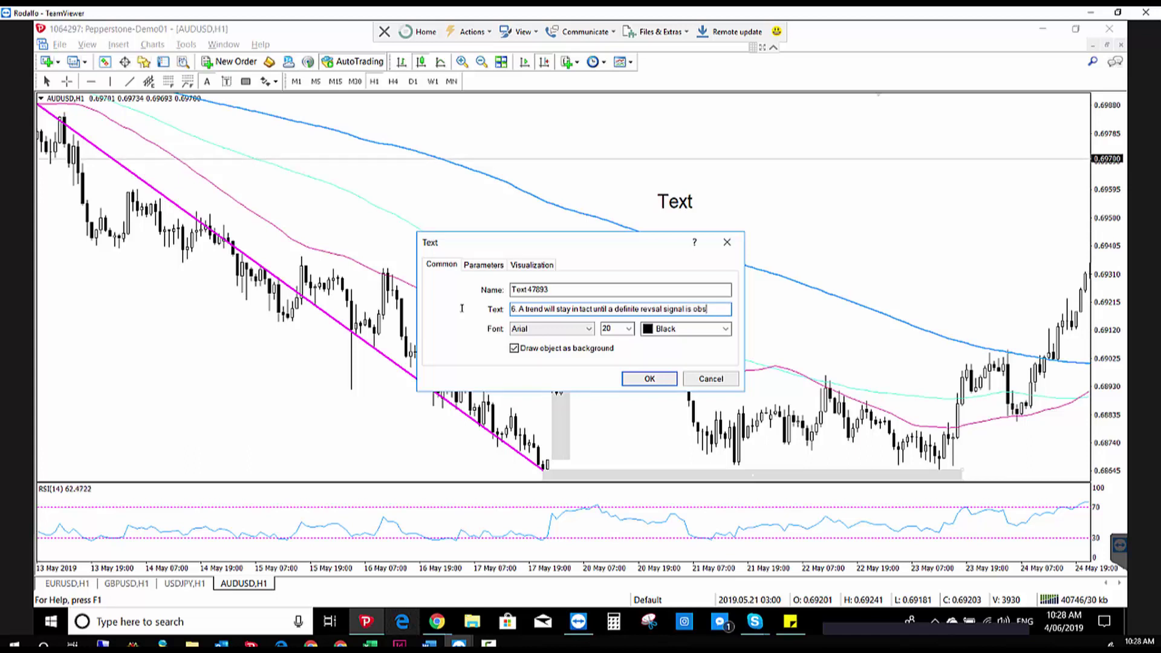
{"action": "type", "text": "erved."}
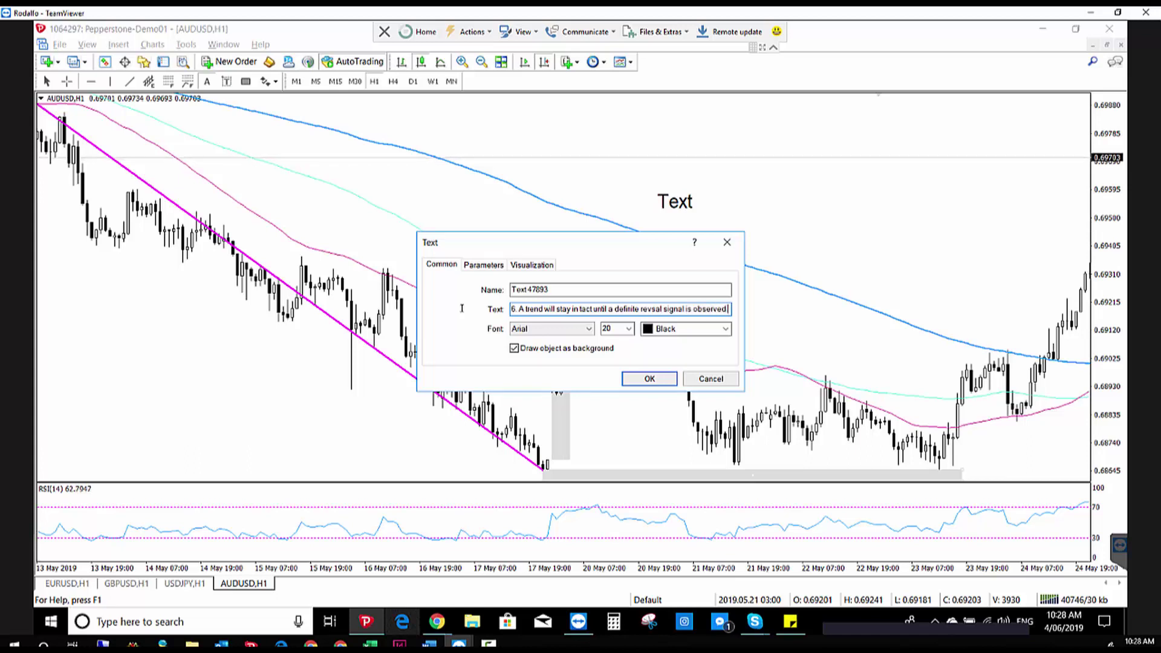
{"action": "left_click", "coordinate": [649, 379]}
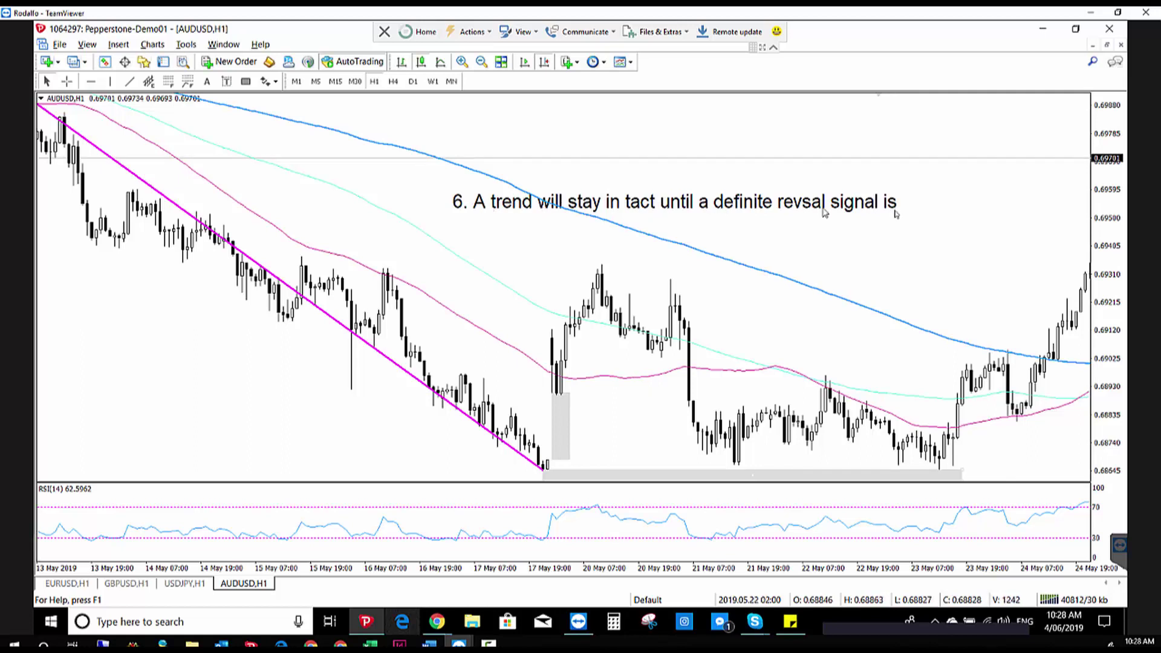
Step: Shorten the trend note by removing the word "is" after "signal"
{"action": "right_click", "coordinate": [861, 205]}
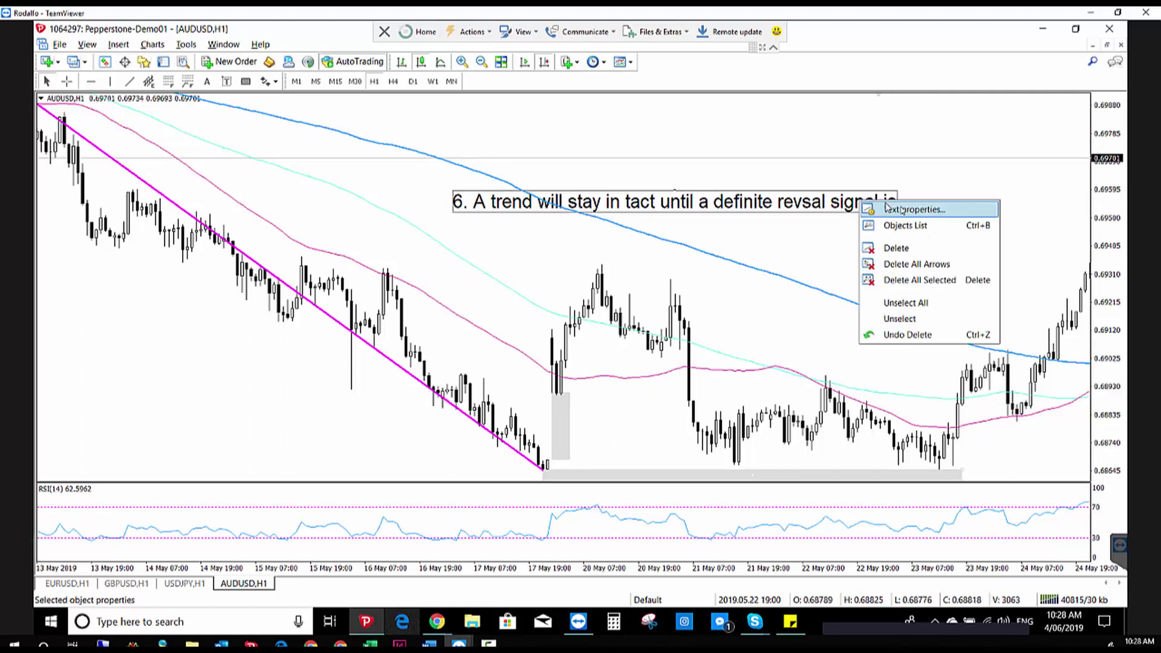
{"action": "left_click", "coordinate": [888, 205]}
{"action": "left_click", "coordinate": [689, 309]}
{"action": "left_click_drag", "start_coordinate": [689, 309], "coordinate": [699, 309]}
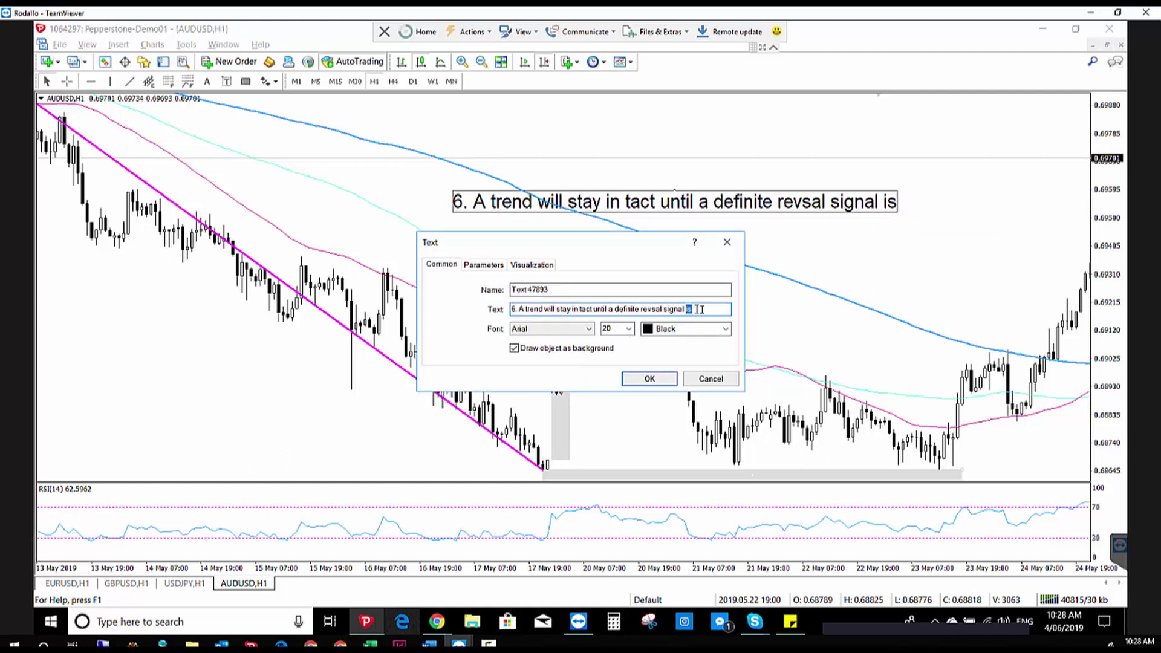
{"action": "type", "text": "ov"}
{"action": "left_click", "coordinate": [650, 379]}
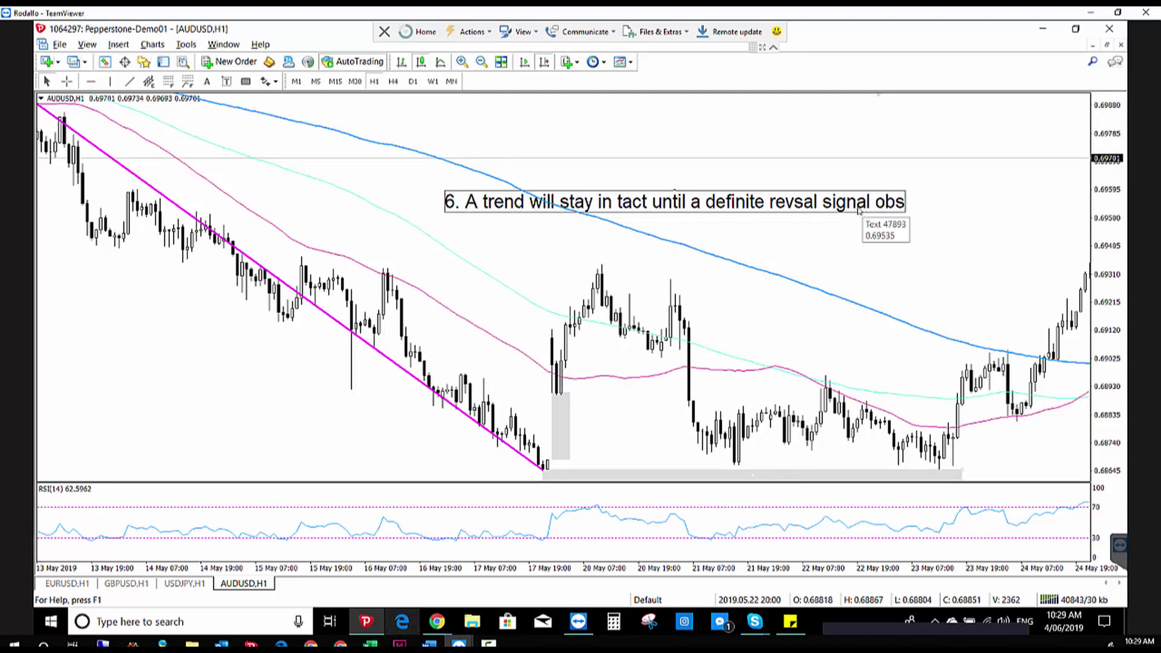
Step: Switch to Chrome and open the blog page of the Lepus Proprietary Trading website
{"action": "left_click", "coordinate": [438, 621]}
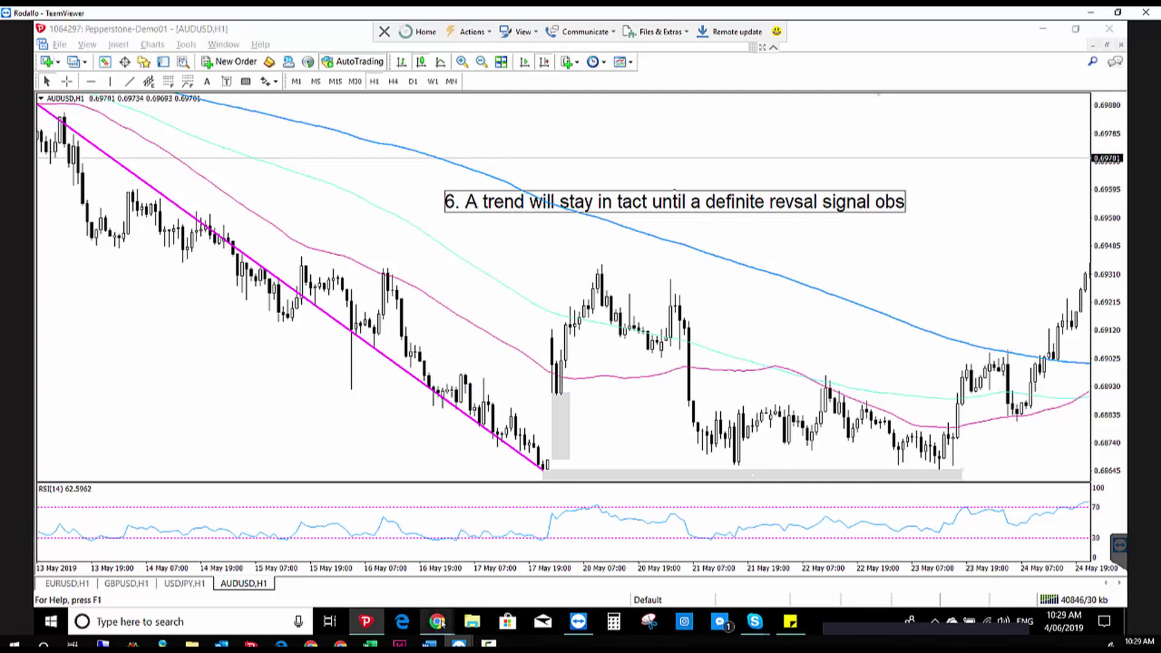
{"action": "left_click", "coordinate": [419, 548]}
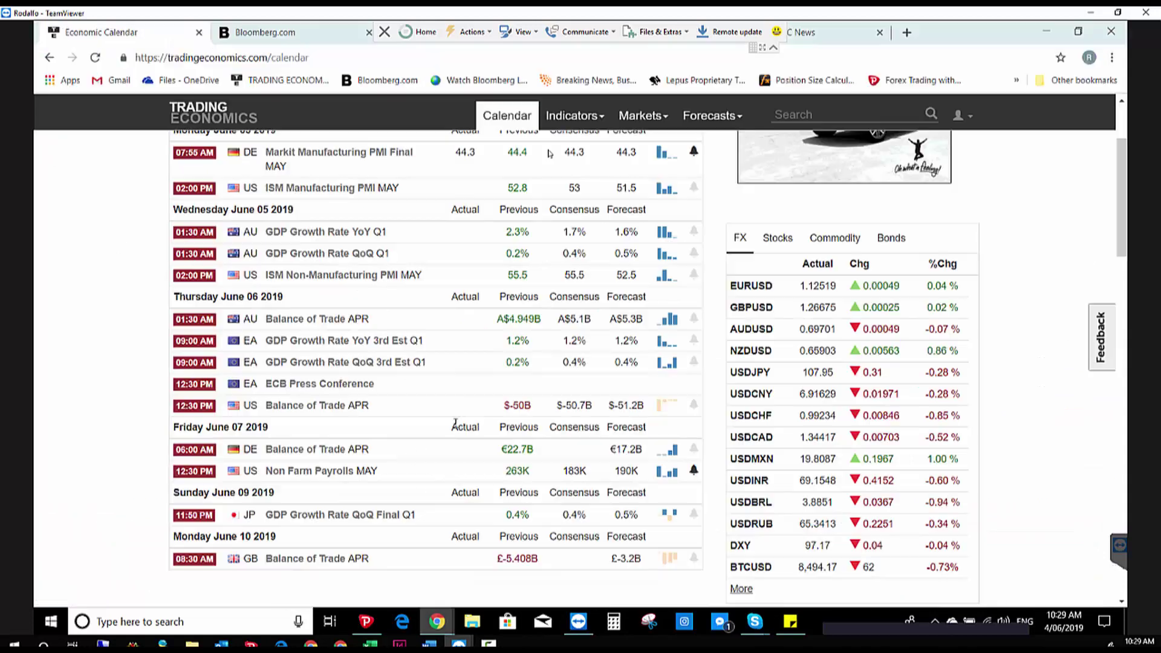
{"action": "left_click", "coordinate": [296, 32]}
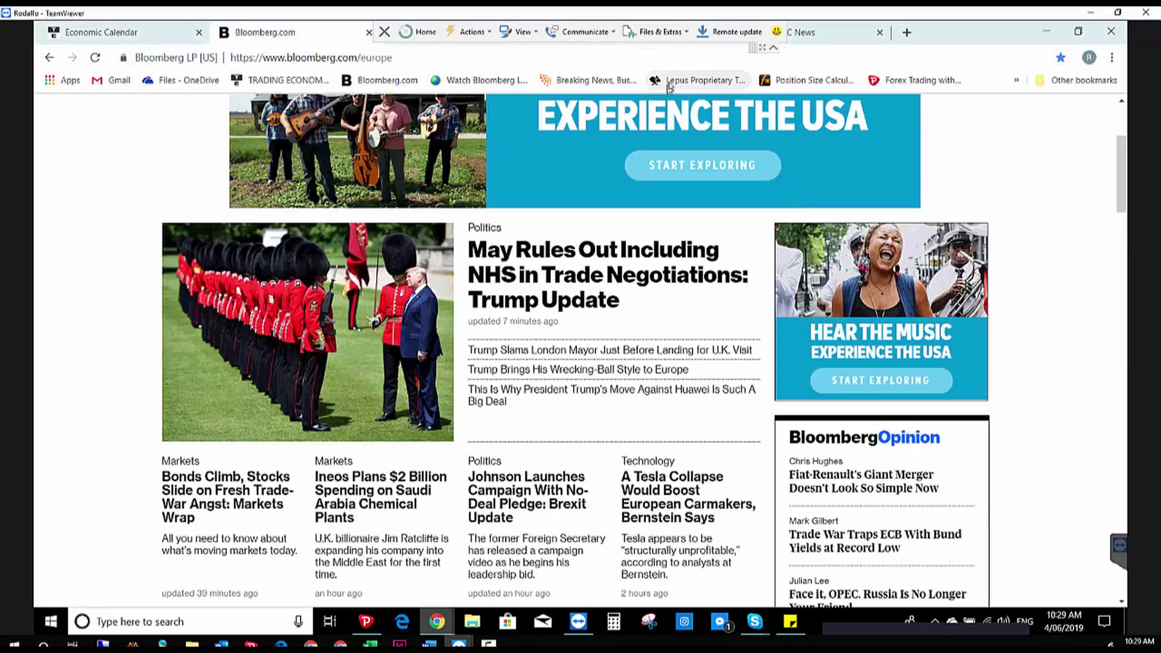
{"action": "left_click", "coordinate": [670, 84]}
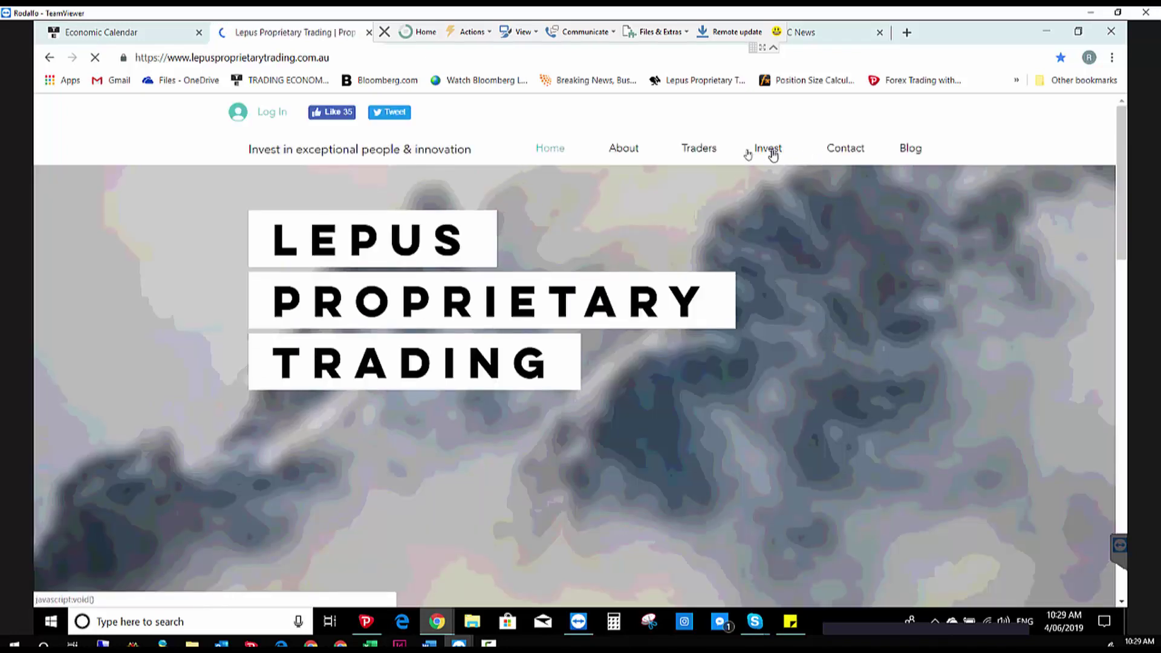
{"action": "left_click", "coordinate": [698, 149]}
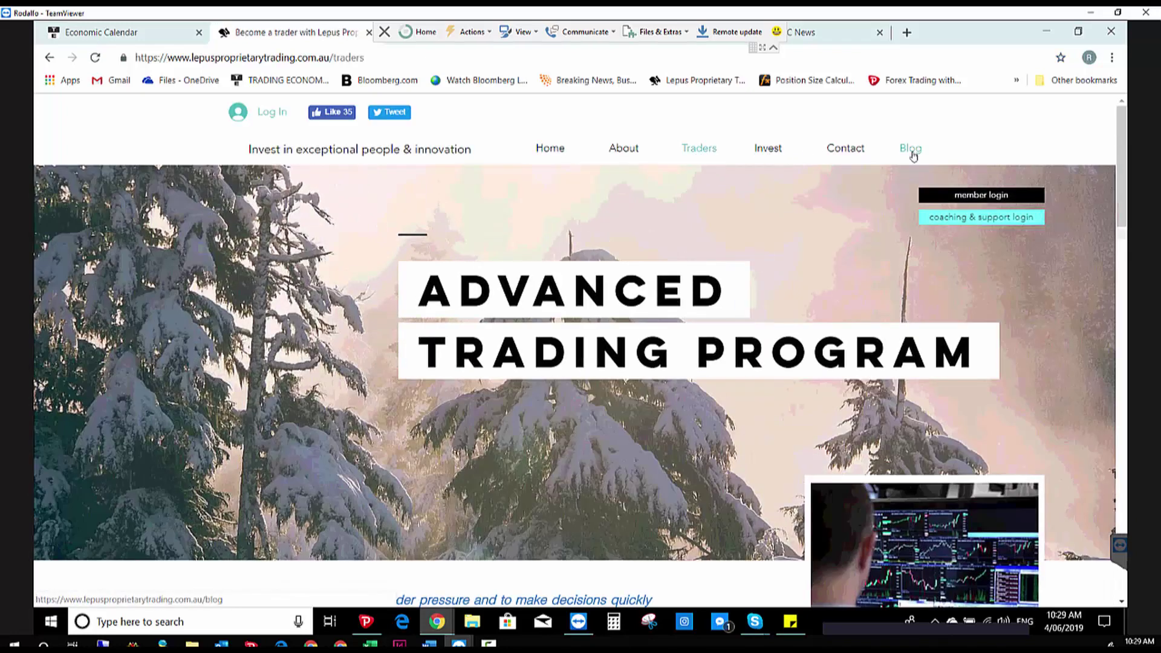
{"action": "left_click", "coordinate": [912, 153]}
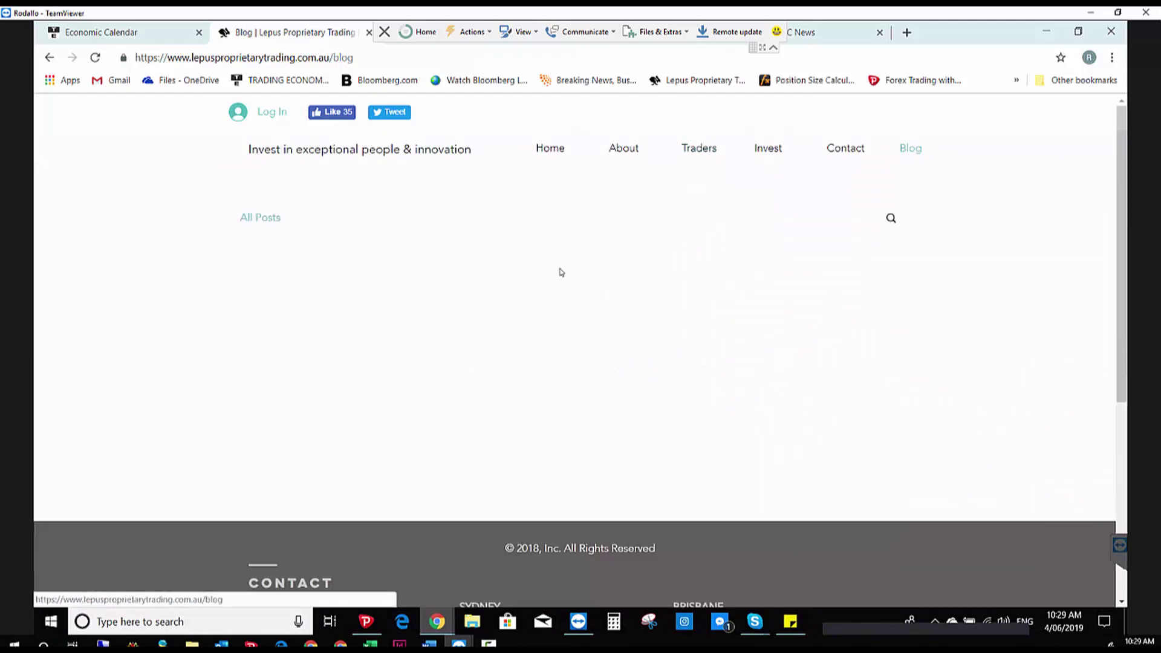
Step: Find the May 27 Dow Theory post in the blog and open it for reading
{"action": "scroll", "coordinate": [405, 345], "scroll_direction": "down", "scroll_amount": 5}
{"action": "scroll", "coordinate": [410, 369], "scroll_direction": "down", "scroll_amount": 5}
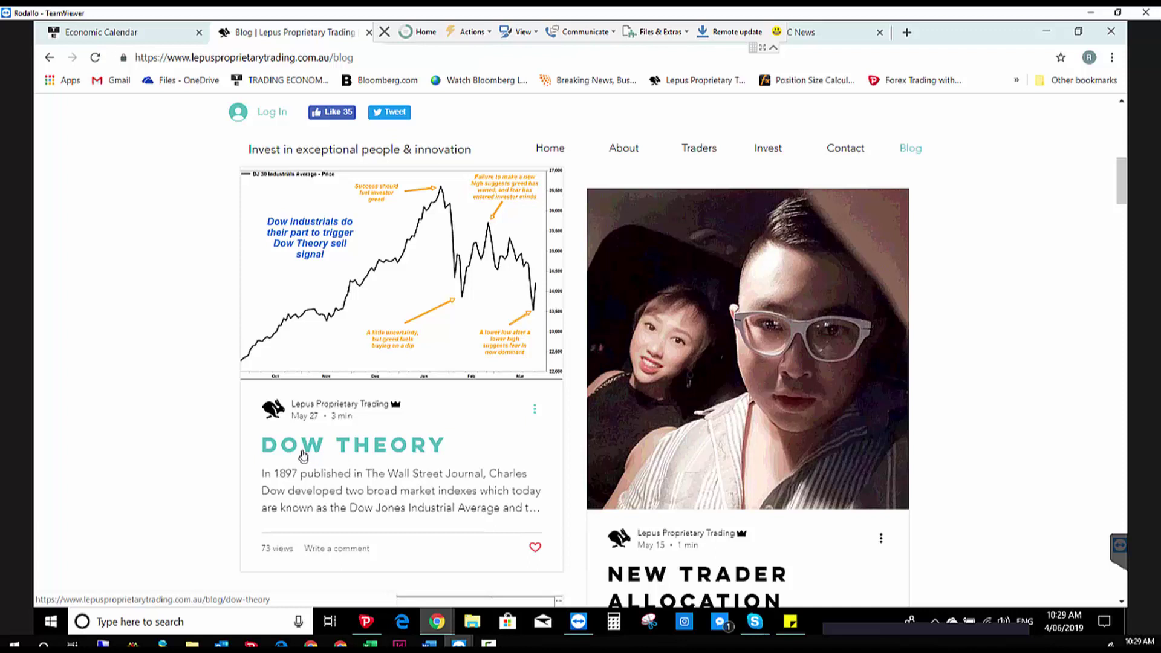
{"action": "left_click", "coordinate": [304, 456]}
{"action": "scroll", "coordinate": [369, 427], "scroll_direction": "down", "scroll_amount": 3}
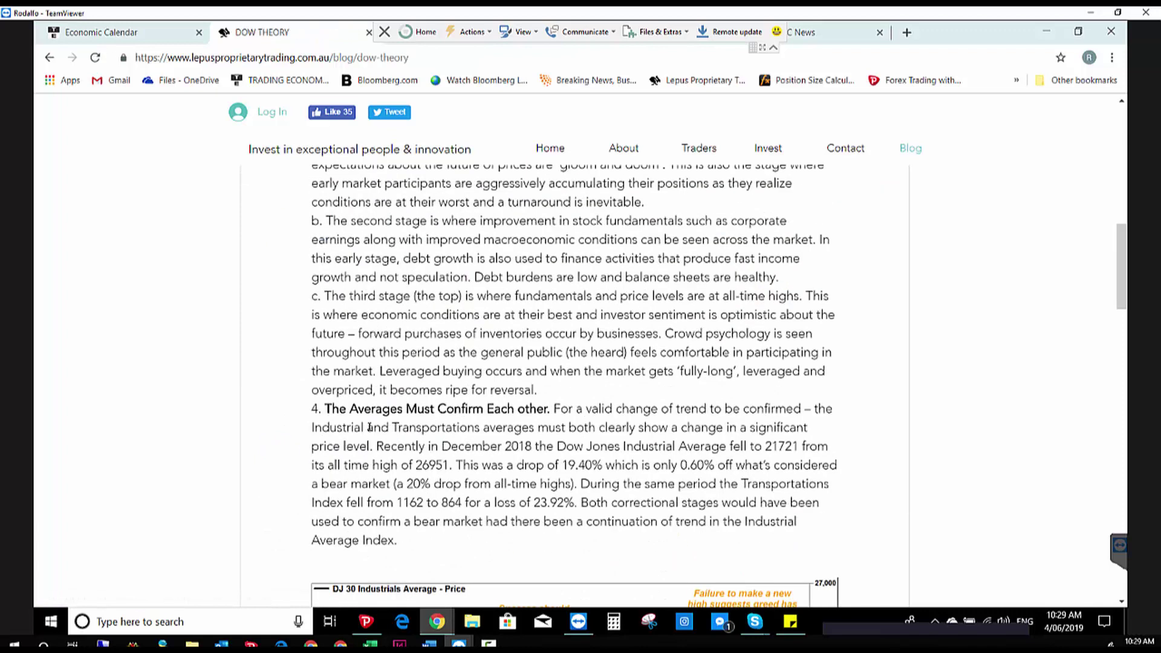
Step: Highlight the post's heading "6. A Trend Remains Intact Until It Gives a Definite Reversal Signal." and return to the chart
{"action": "scroll", "coordinate": [369, 427], "scroll_direction": "down", "scroll_amount": 15}
{"action": "scroll", "coordinate": [340, 317], "scroll_direction": "up", "scroll_amount": 3}
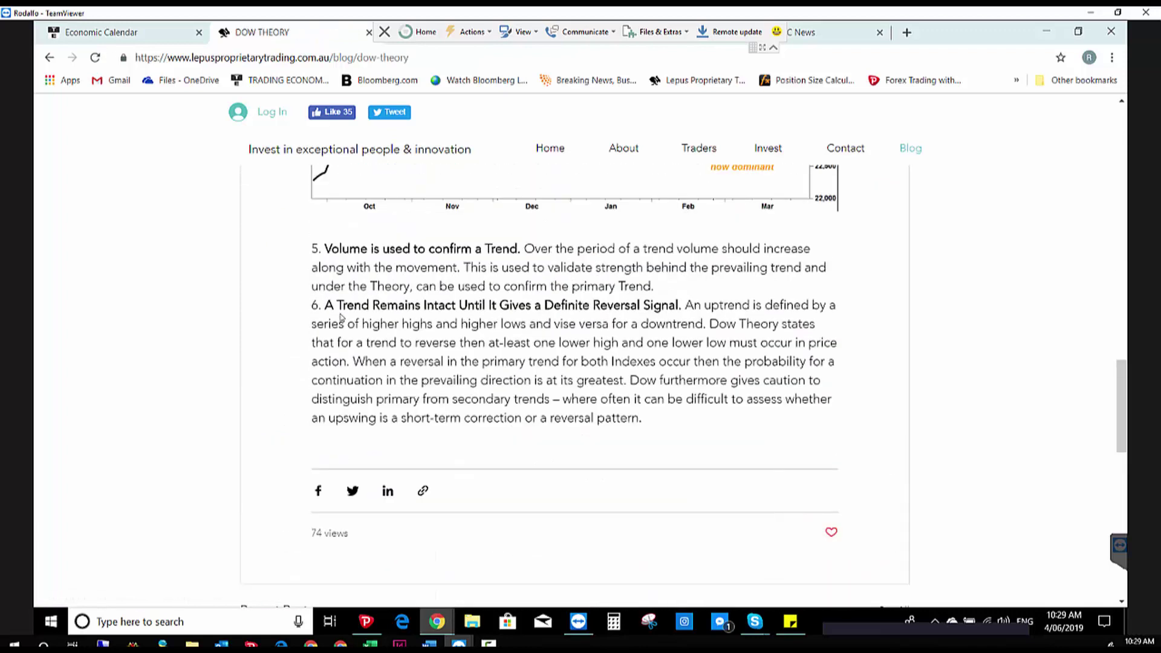
{"action": "scroll", "coordinate": [340, 317], "scroll_direction": "up", "scroll_amount": 2}
{"action": "left_click_drag", "start_coordinate": [314, 378], "coordinate": [681, 380]}
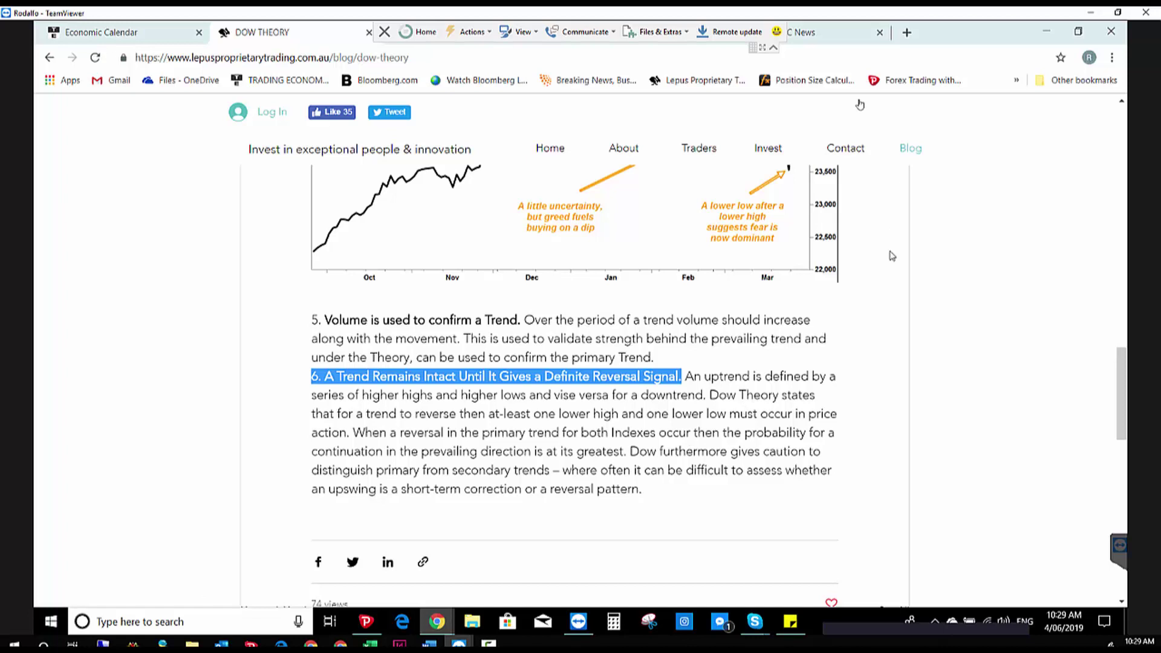
{"action": "left_click", "coordinate": [1046, 31]}
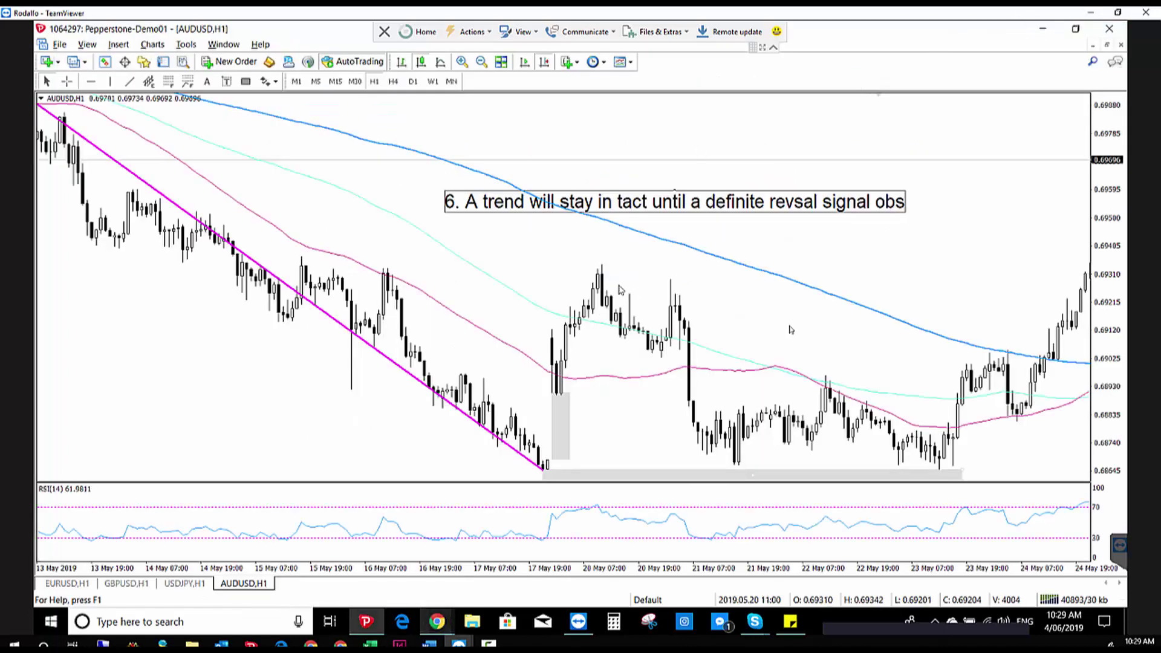
Step: Move the lower end of the last downtrend line from the 17 May low up to the late 10 May high
{"action": "left_click_drag", "start_coordinate": [861, 249], "coordinate": [709, 259]}
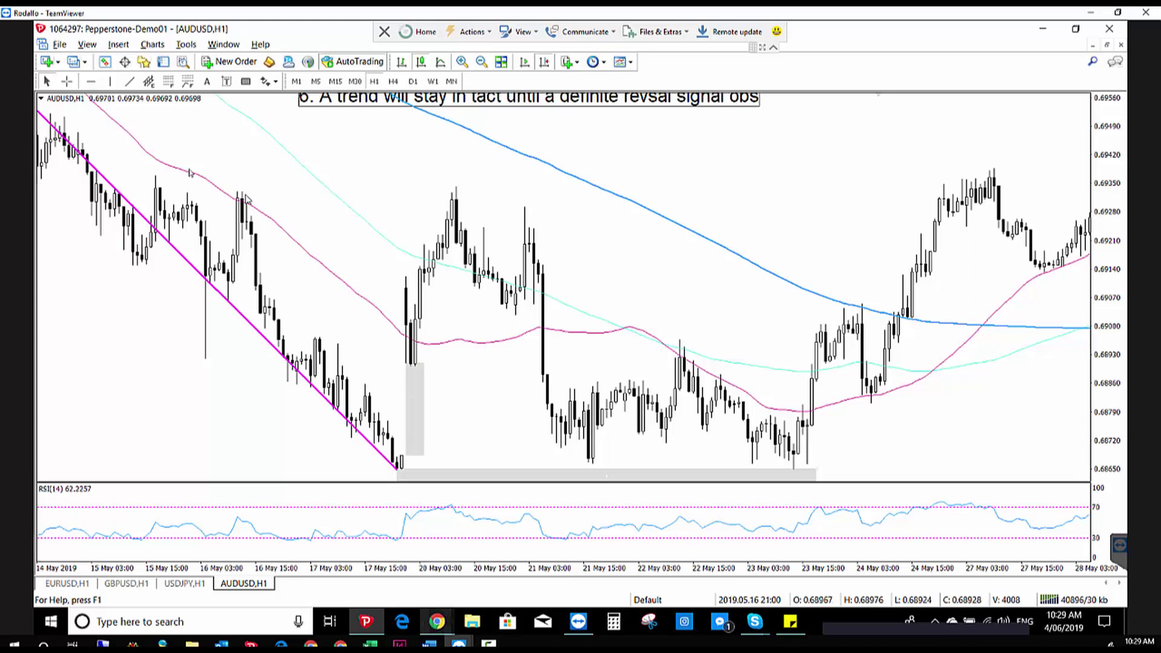
{"action": "scroll", "coordinate": [661, 251], "scroll_direction": "up", "scroll_amount": 5}
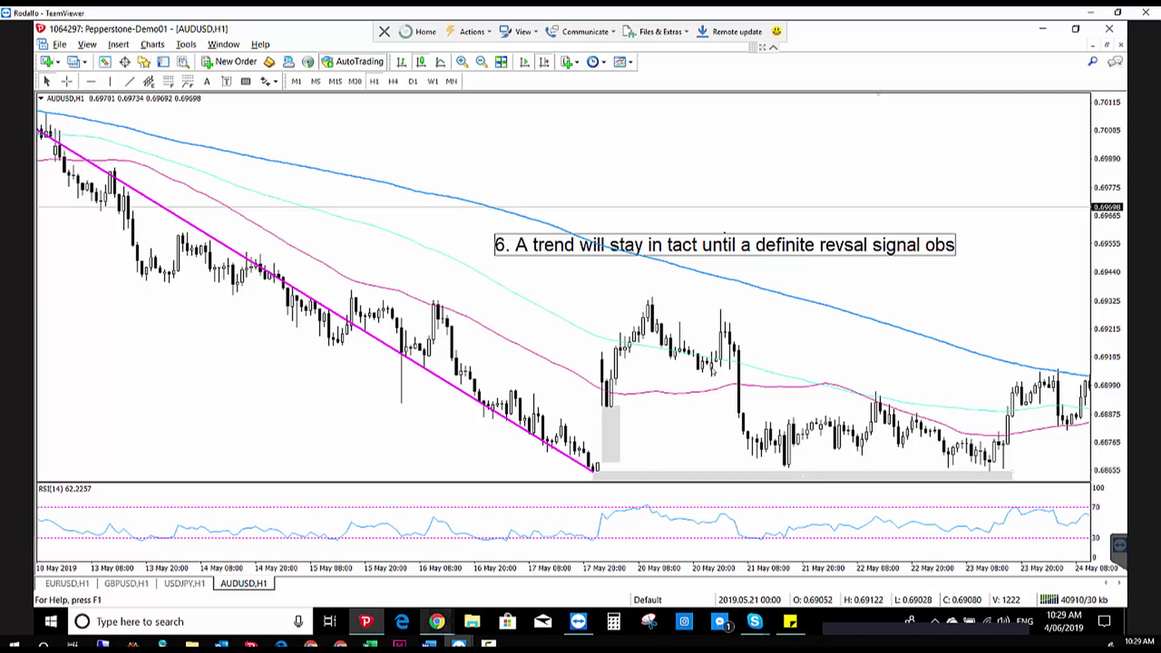
{"action": "scroll", "coordinate": [725, 368], "scroll_direction": "up", "scroll_amount": 5}
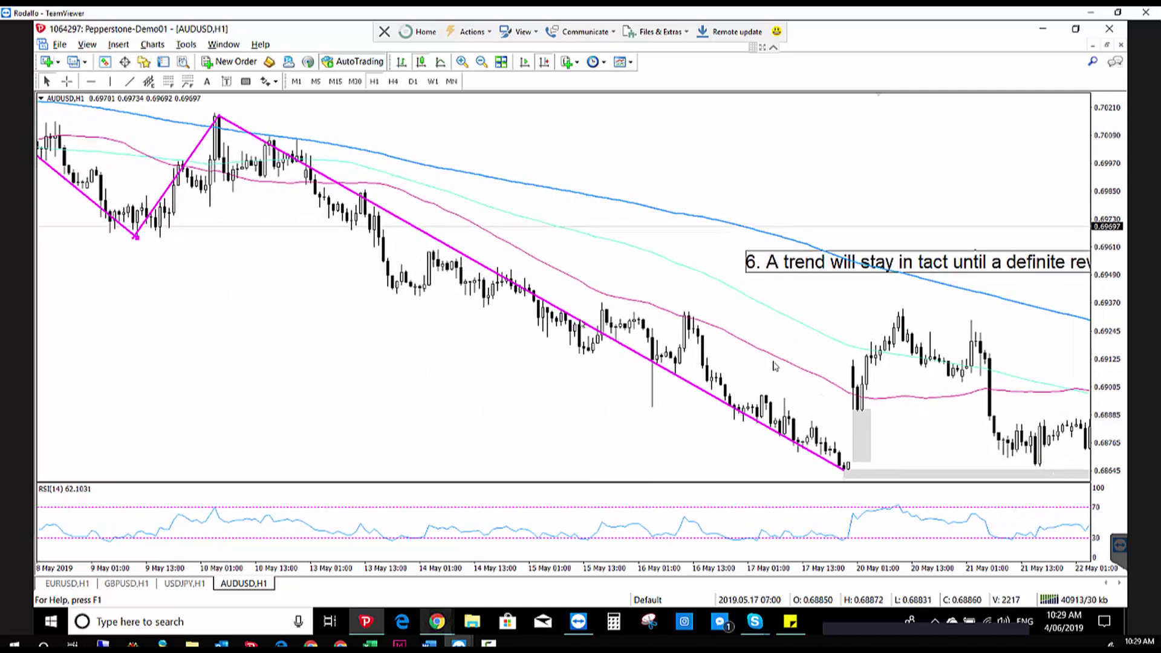
{"action": "left_click_drag", "start_coordinate": [844, 471], "coordinate": [279, 139]}
Step: Set the repositioned downtrend line to extend as a ray across the later candles
{"action": "right_click", "coordinate": [279, 139]}
{"action": "left_click", "coordinate": [266, 136]}
{"action": "right_click", "coordinate": [264, 134]}
{"action": "left_click", "coordinate": [254, 132]}
{"action": "right_click", "coordinate": [239, 127]}
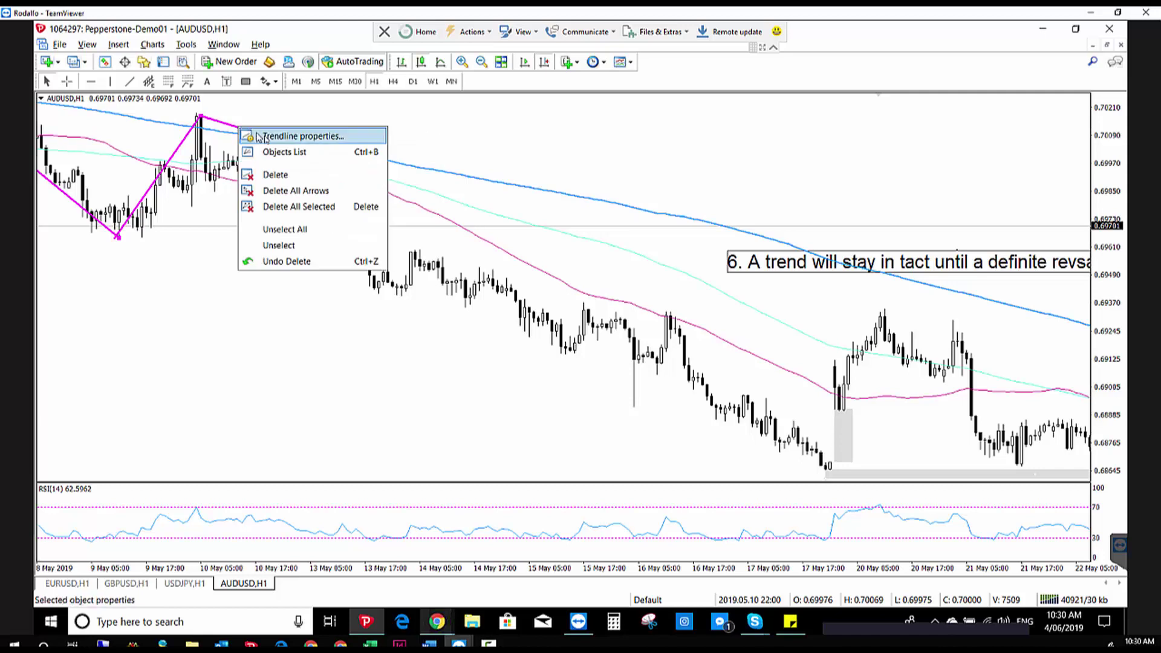
{"action": "left_click", "coordinate": [258, 137]}
{"action": "left_click", "coordinate": [485, 266]}
{"action": "left_click", "coordinate": [501, 331]}
{"action": "left_click", "coordinate": [646, 380]}
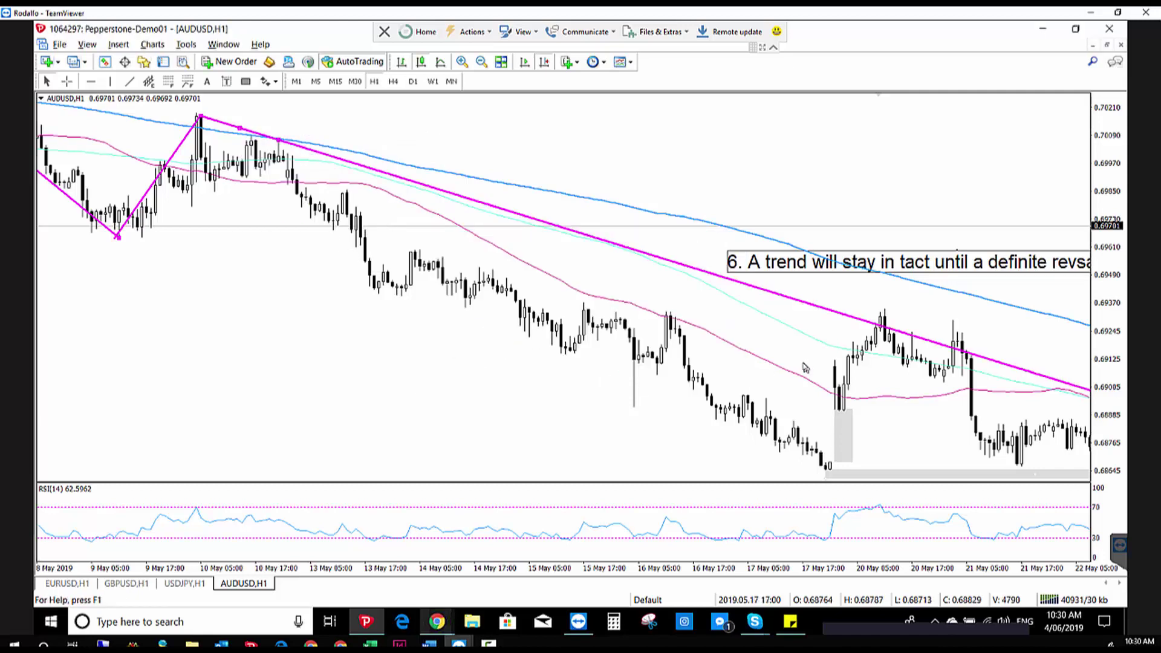
Step: Mark the 24 May pullback low with a small rectangle under the candles
{"action": "scroll", "coordinate": [809, 370], "scroll_direction": "down", "scroll_amount": 5}
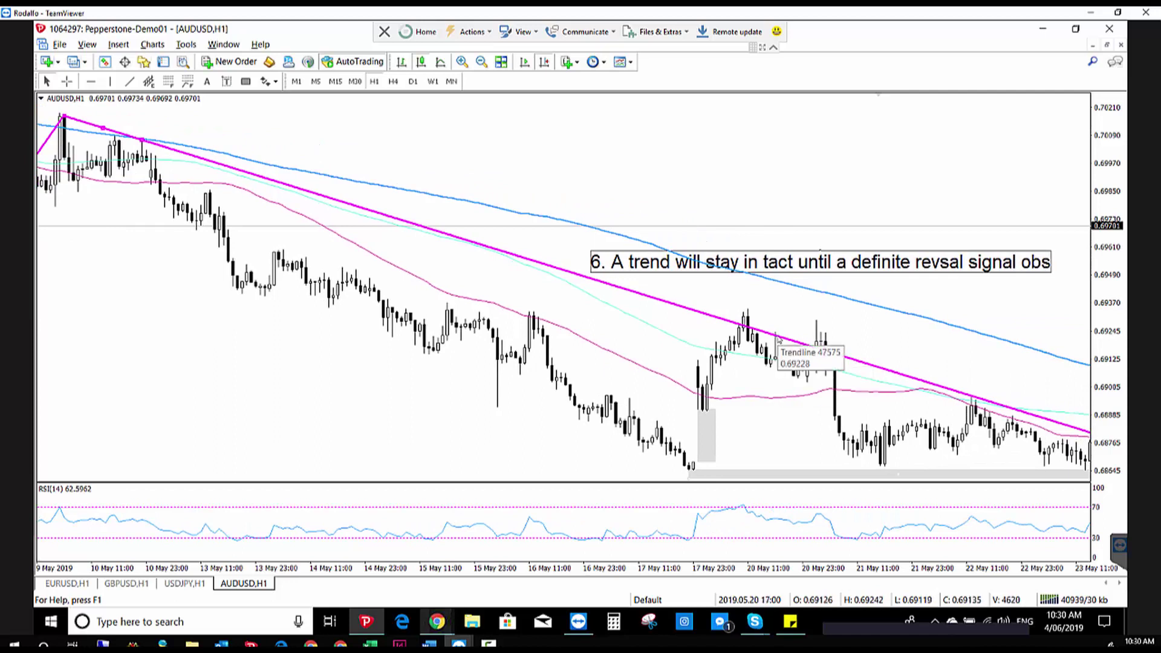
{"action": "left_click_drag", "start_coordinate": [876, 332], "coordinate": [652, 332]}
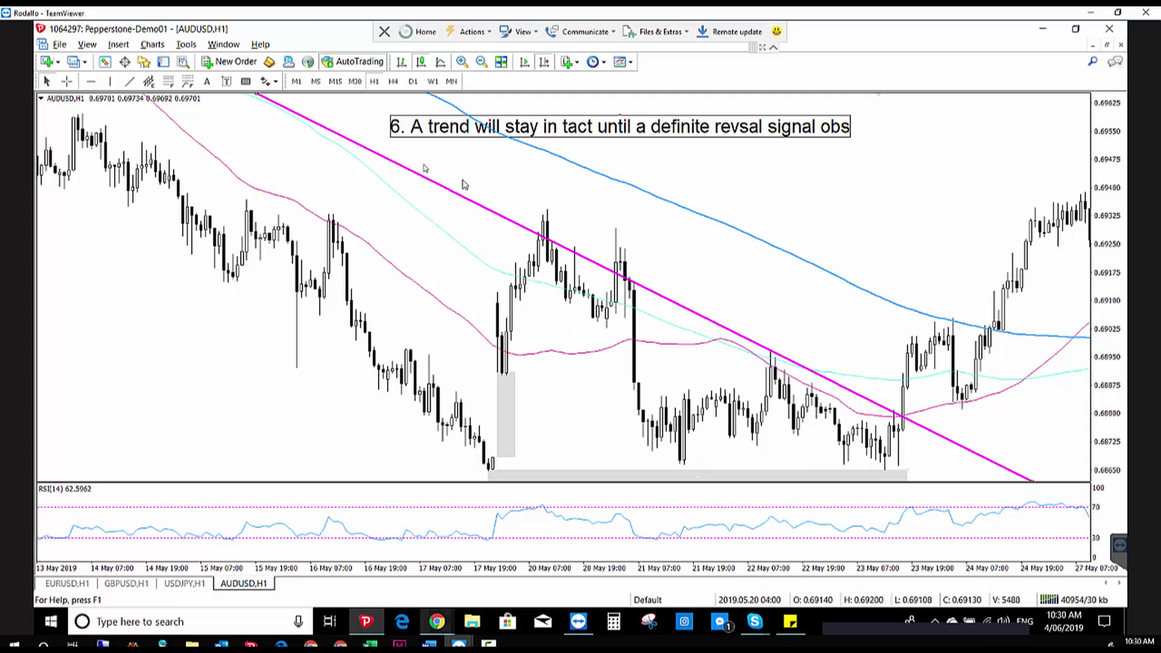
{"action": "left_click", "coordinate": [246, 81]}
{"action": "left_click_drag", "start_coordinate": [944, 393], "coordinate": [994, 416]}
{"action": "left_click_drag", "start_coordinate": [919, 222], "coordinate": [669, 229]}
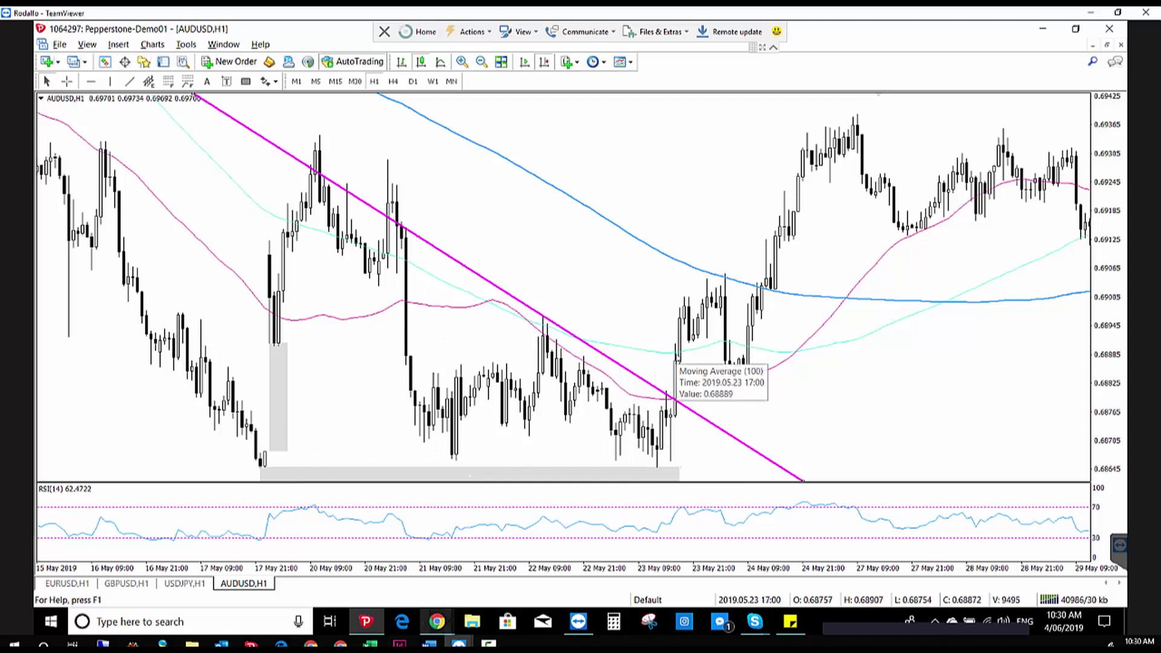
{"action": "mouse_move", "coordinate": [725, 280]}
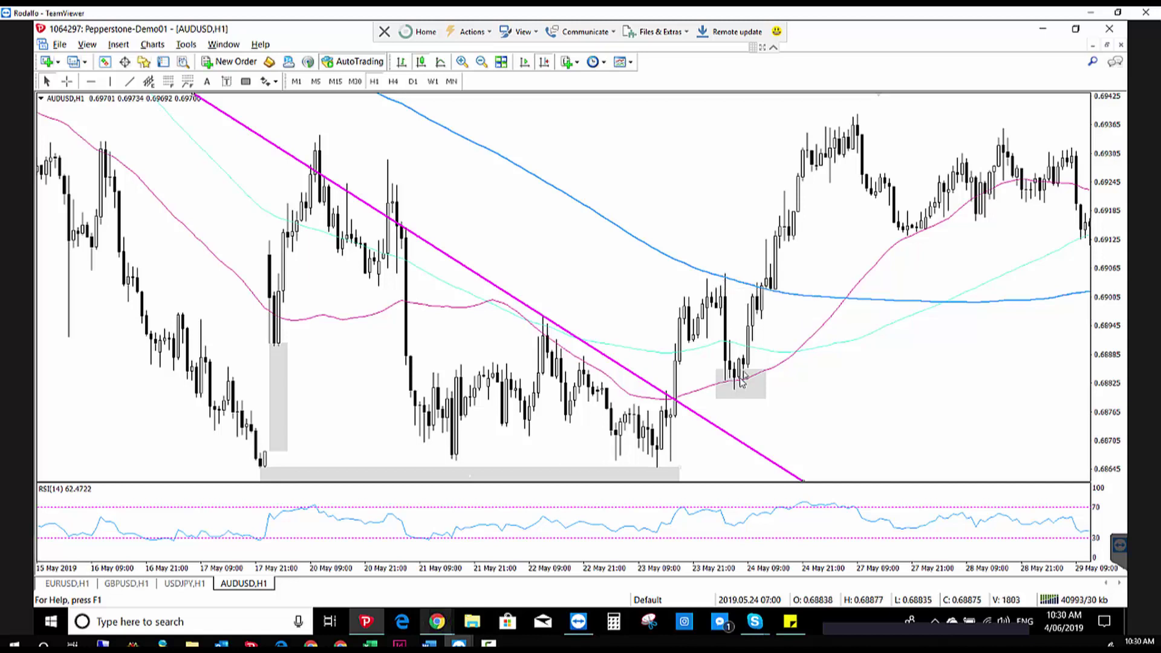
Step: Draw Fibonacci retracements from the 23 May low to the early 24 May high and from the 17 May low to the 20 May high
{"action": "left_click", "coordinate": [168, 82]}
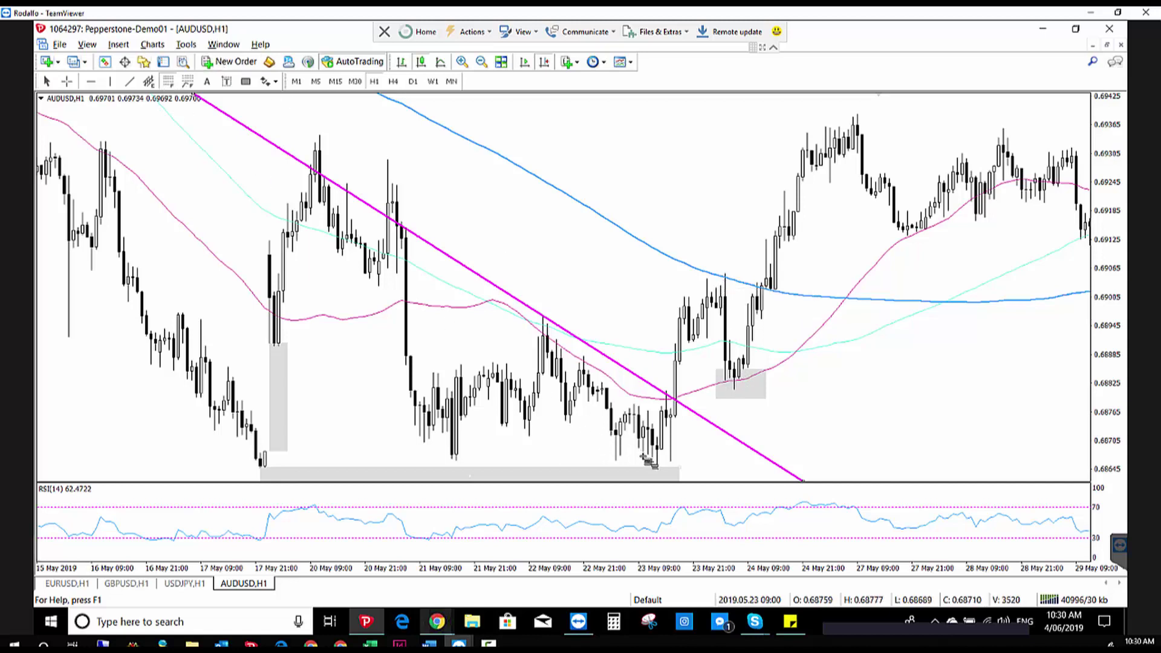
{"action": "mouse_move", "coordinate": [660, 465]}
{"action": "left_mouse_down"}
{"action": "mouse_move", "coordinate": [702, 312]}
{"action": "mouse_move", "coordinate": [729, 276]}
{"action": "left_mouse_up"}
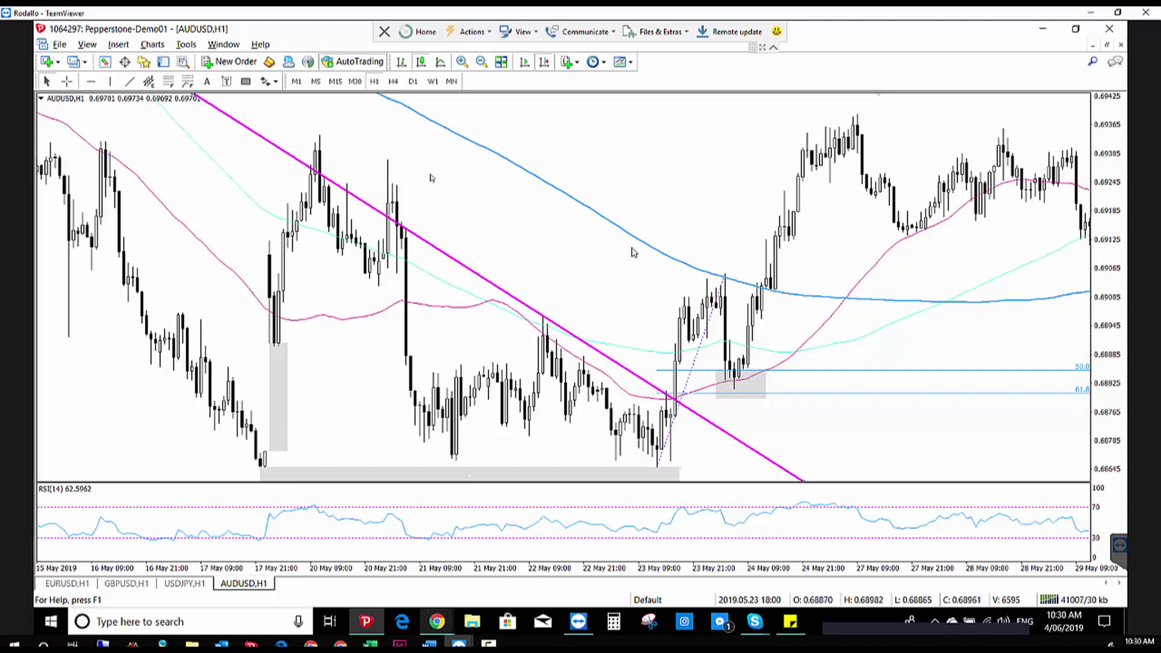
{"action": "left_click", "coordinate": [168, 81]}
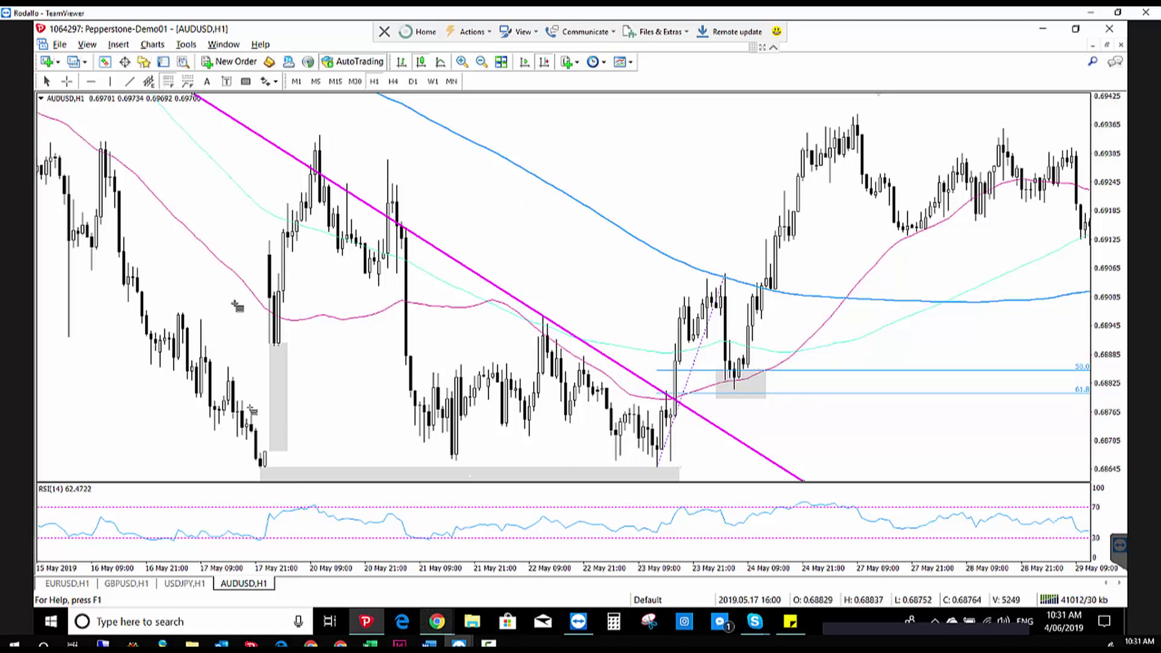
{"action": "left_click_drag", "start_coordinate": [258, 466], "coordinate": [318, 138]}
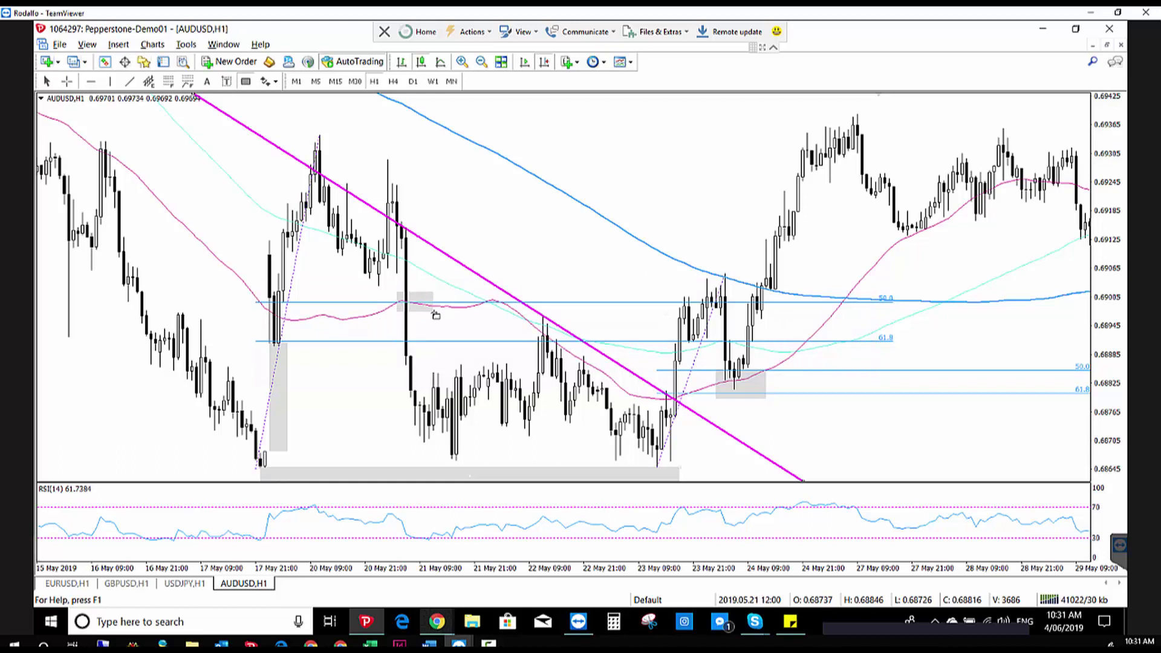
Step: Draw a trendline from the 17 May low to the 20 May high and turn off its ray extension
{"action": "left_click", "coordinate": [129, 81]}
{"action": "mouse_move", "coordinate": [261, 467]}
{"action": "left_mouse_down"}
{"action": "mouse_move", "coordinate": [267, 302]}
{"action": "mouse_move", "coordinate": [323, 134]}
{"action": "left_mouse_up"}
{"action": "right_click", "coordinate": [322, 135]}
{"action": "left_click", "coordinate": [387, 142]}
{"action": "left_click", "coordinate": [497, 330]}
{"action": "left_click", "coordinate": [649, 379]}
Step: Trace the following swings with lines from the 20 May high down to the early 21 May low and up to the 21 May high
{"action": "left_click", "coordinate": [127, 81]}
{"action": "mouse_move", "coordinate": [319, 136]}
{"action": "left_mouse_down"}
{"action": "mouse_move", "coordinate": [366, 226]}
{"action": "mouse_move", "coordinate": [374, 288]}
{"action": "mouse_move", "coordinate": [431, 301]}
{"action": "left_mouse_up"}
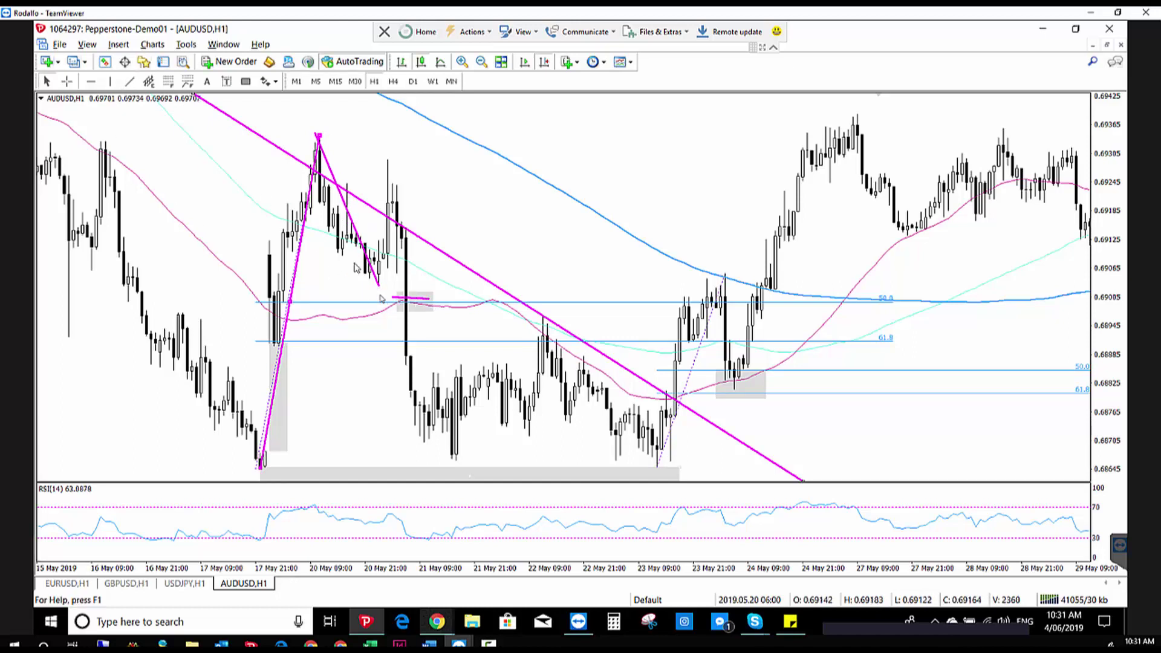
{"action": "key", "text": "t"}
{"action": "left_click_drag", "start_coordinate": [378, 285], "coordinate": [390, 159]}
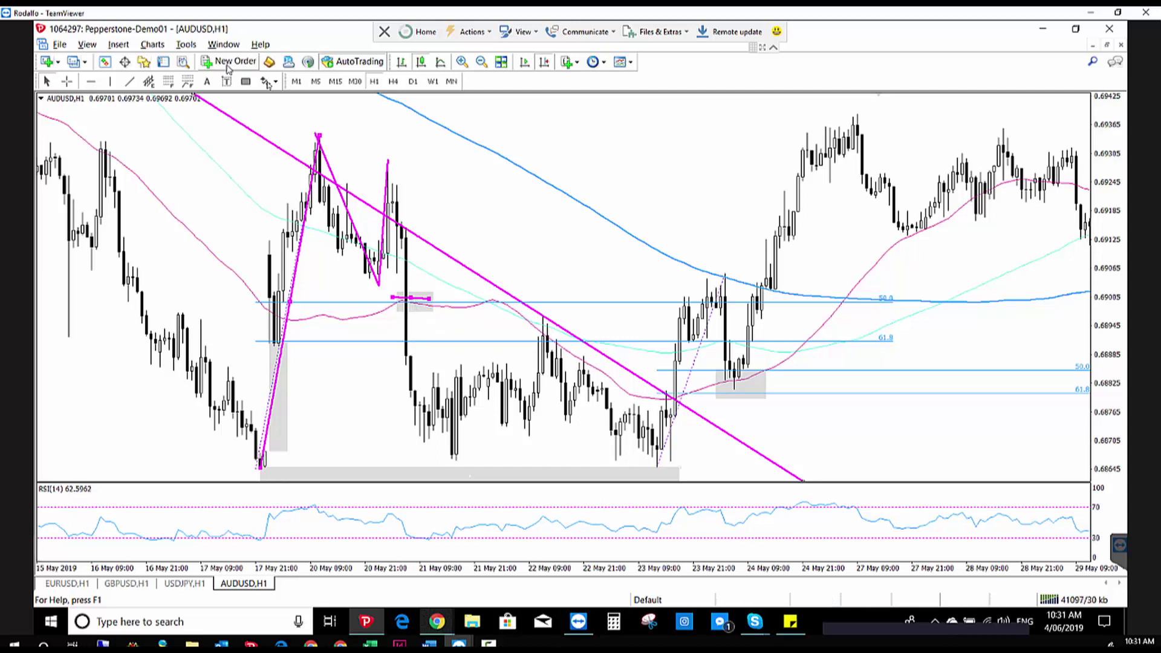
Step: Place a down arrow marker just above the early 21 May lower high
{"action": "left_click", "coordinate": [275, 81]}
{"action": "left_click", "coordinate": [303, 147]}
{"action": "left_click", "coordinate": [400, 144]}
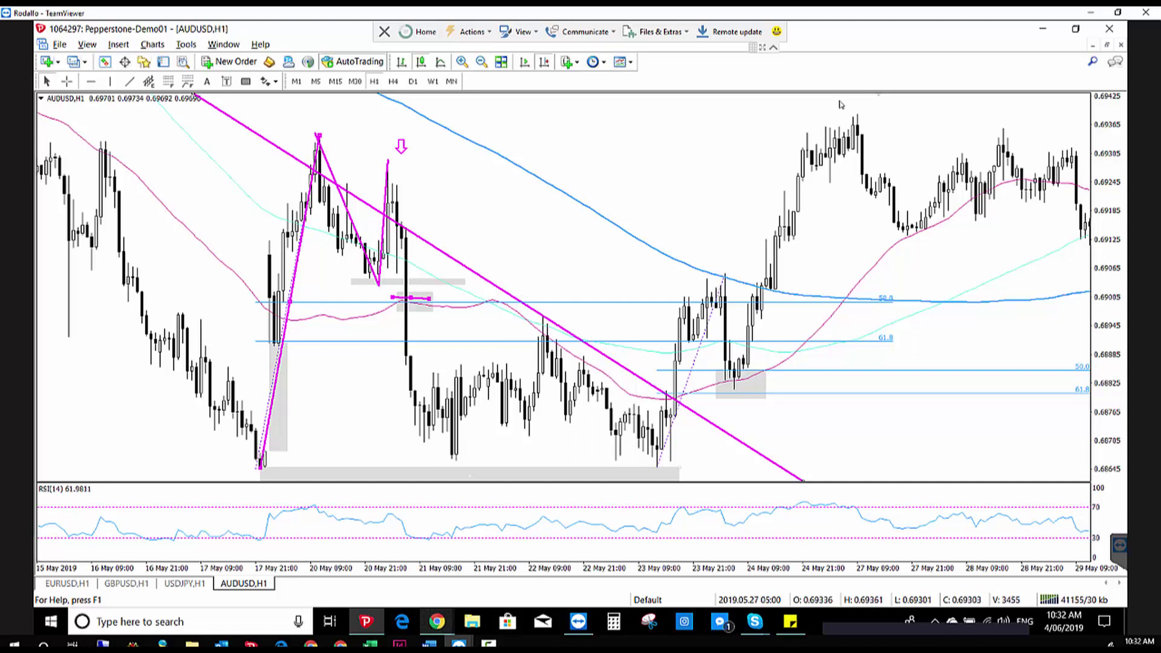
Step: Draw a Fibonacci expansion through the 23 May low, early 24 May high and 24 May pullback low, and add a 1.618 level
{"action": "left_click", "coordinate": [169, 81]}
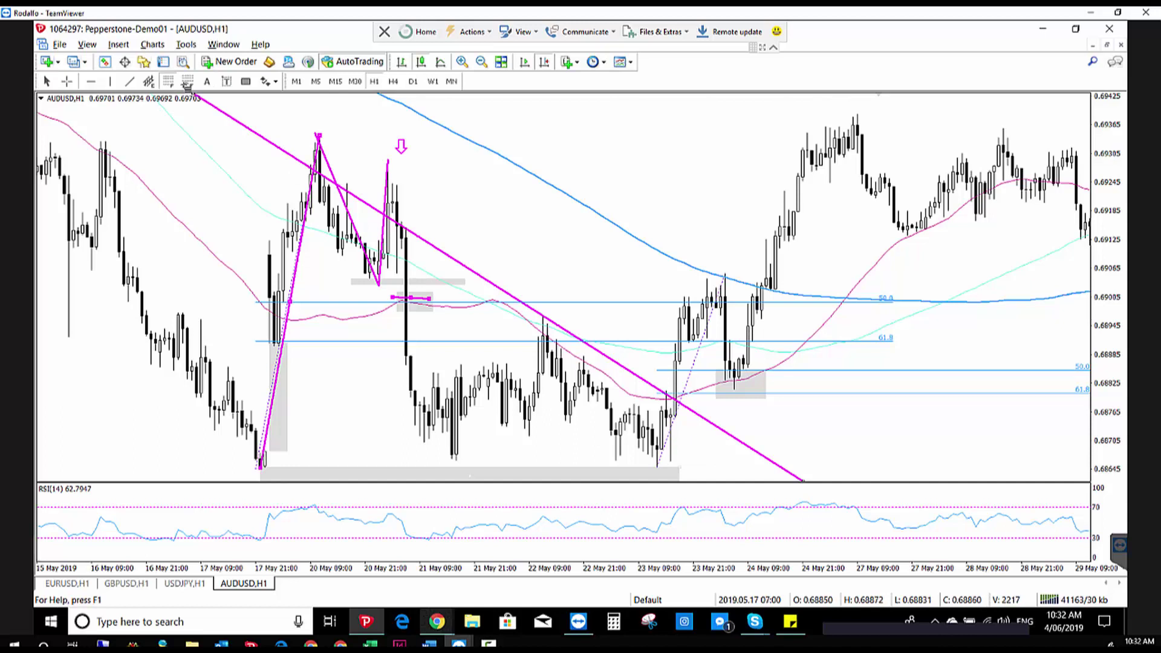
{"action": "left_click_drag", "start_coordinate": [656, 467], "coordinate": [685, 373]}
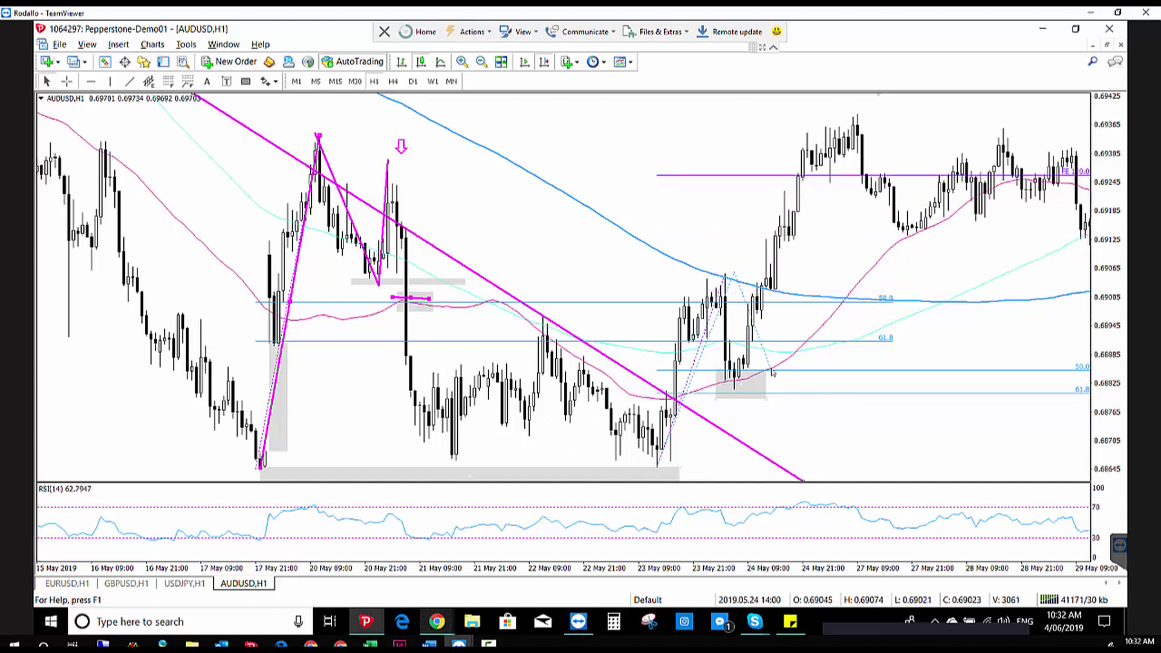
{"action": "right_click", "coordinate": [742, 389]}
{"action": "left_click", "coordinate": [786, 397]}
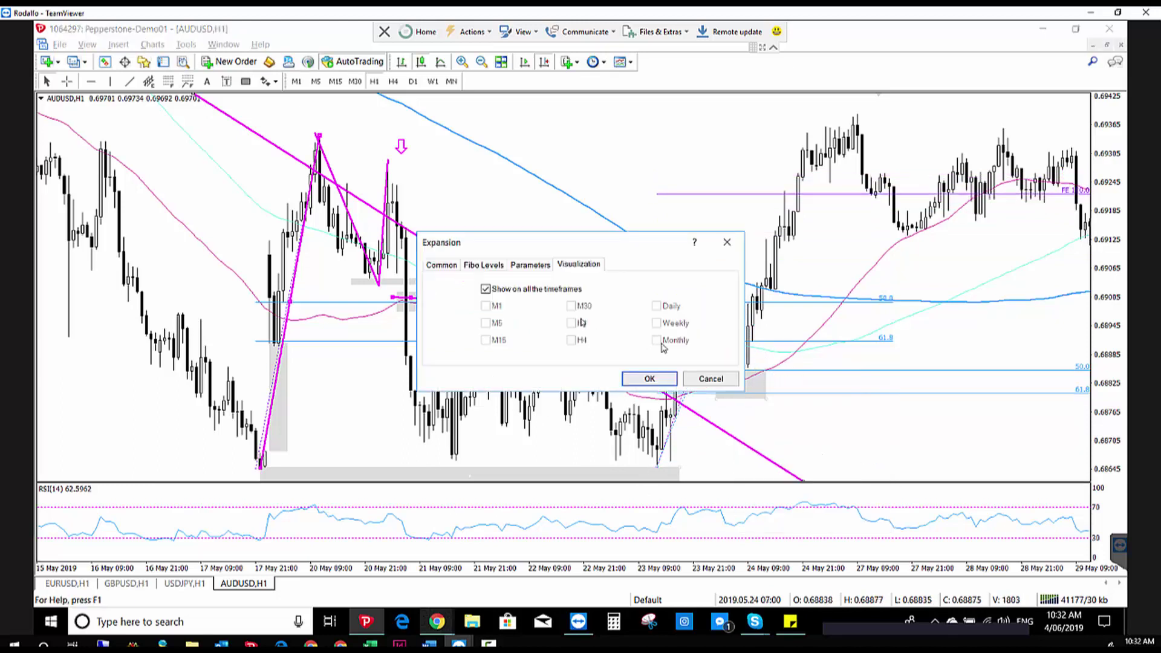
{"action": "left_click", "coordinate": [483, 264]}
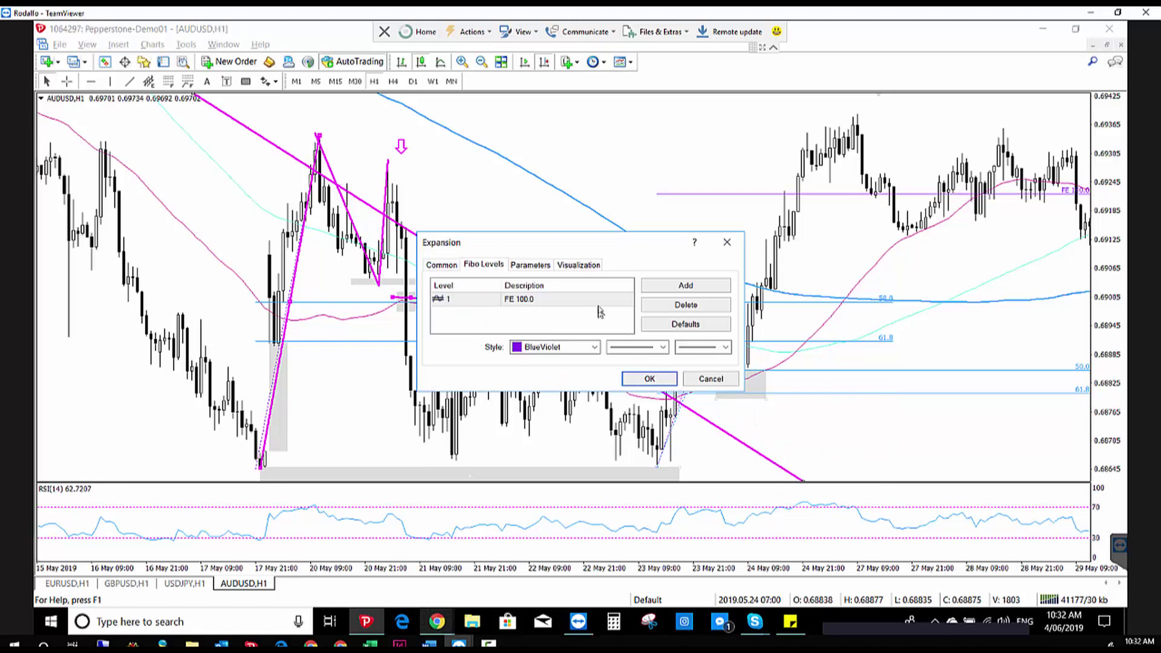
{"action": "left_click", "coordinate": [658, 290]}
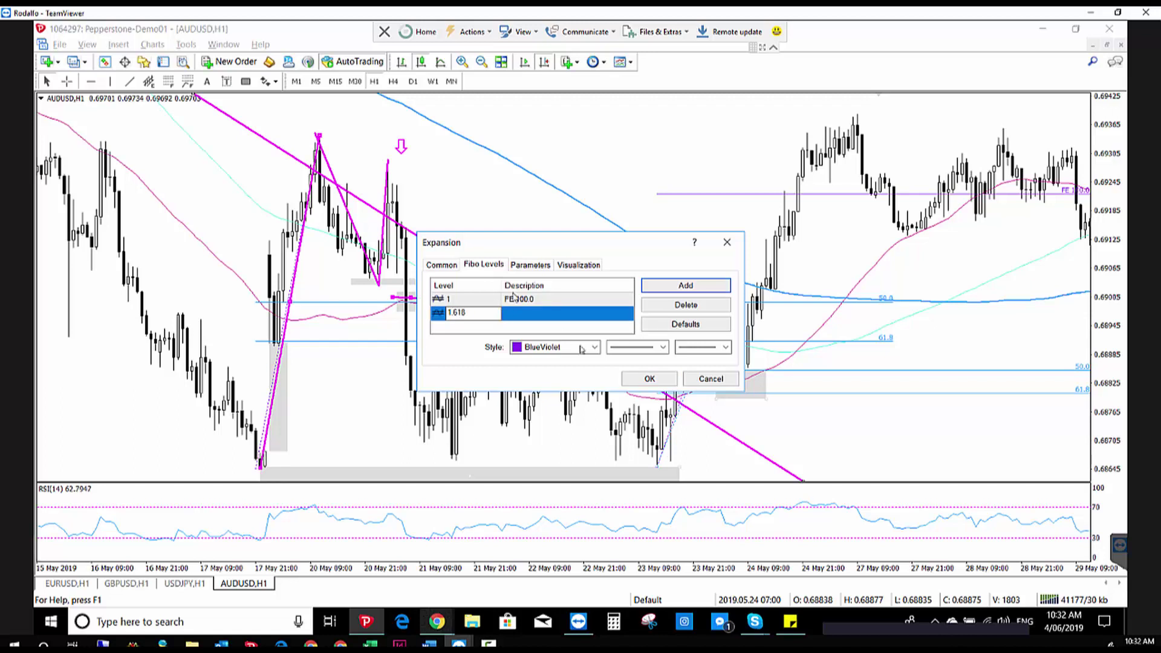
{"action": "left_click", "coordinate": [646, 380]}
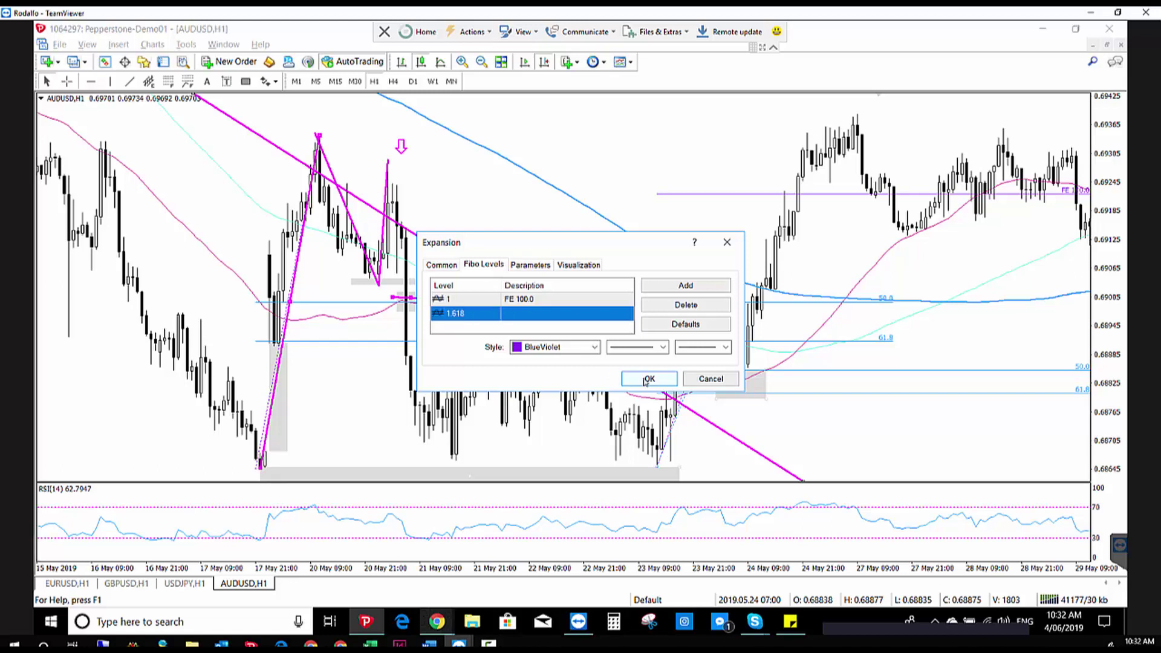
{"action": "left_click", "coordinate": [646, 379]}
{"action": "left_click_drag", "start_coordinate": [1115, 183], "coordinate": [1115, 221]}
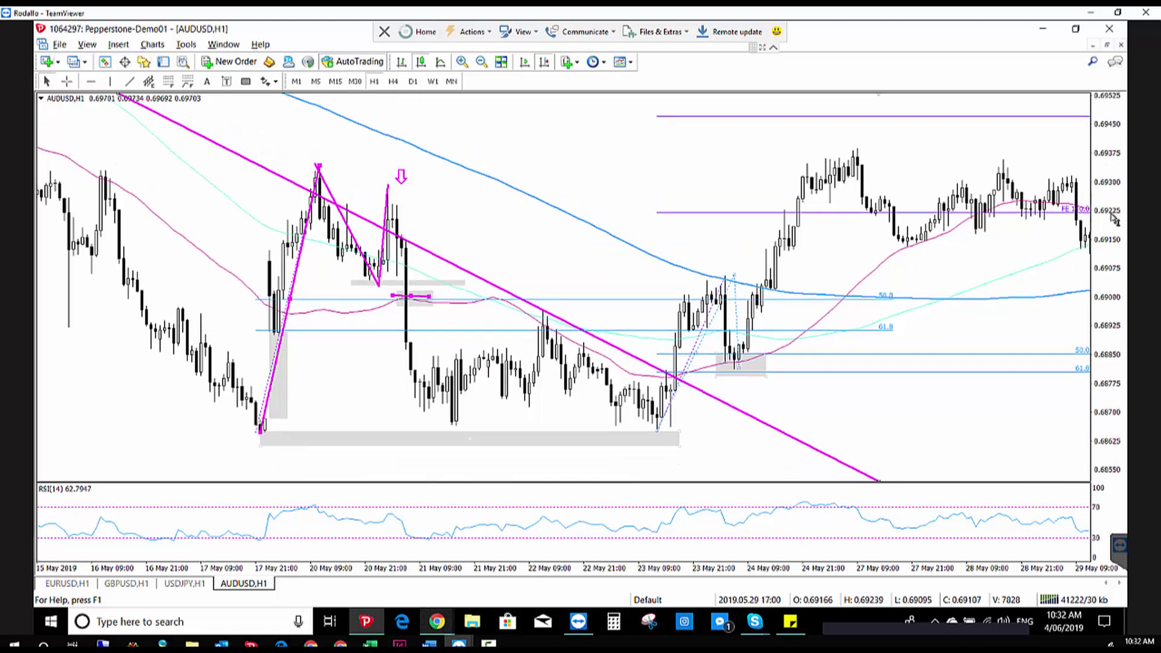
{"action": "left_click_drag", "start_coordinate": [1018, 152], "coordinate": [540, 155]}
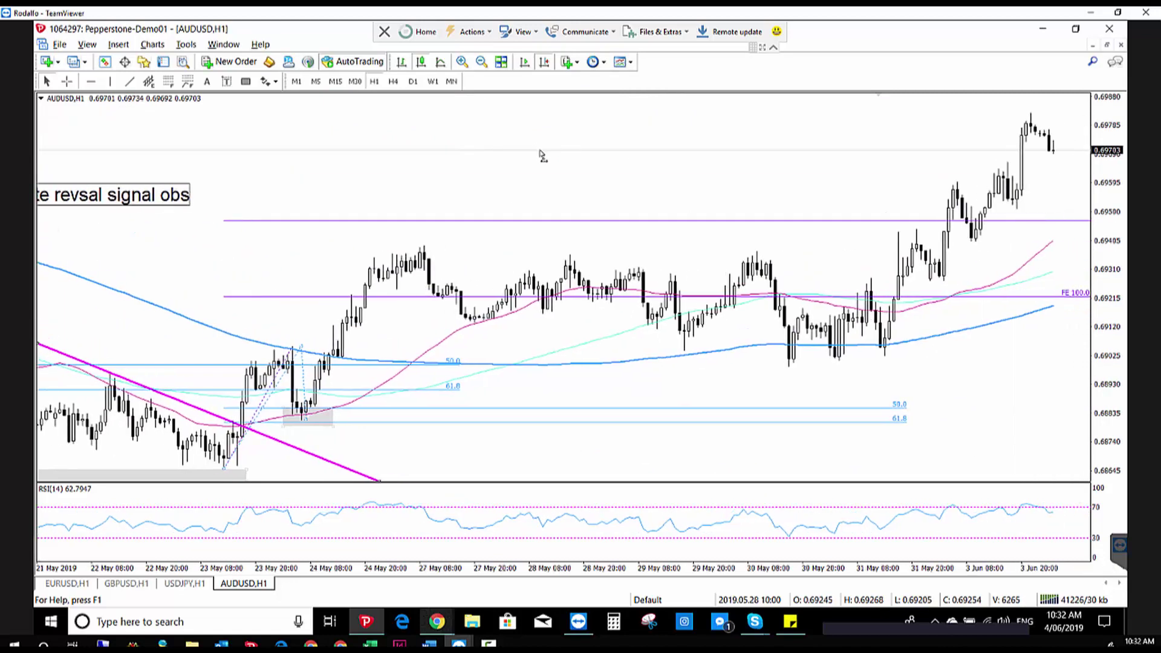
Step: Draw a near-horizontal resistance trendline across the late-May swing highs at about 0.6936, from 24 May to 3 June
{"action": "left_click_drag", "start_coordinate": [982, 257], "coordinate": [672, 263]}
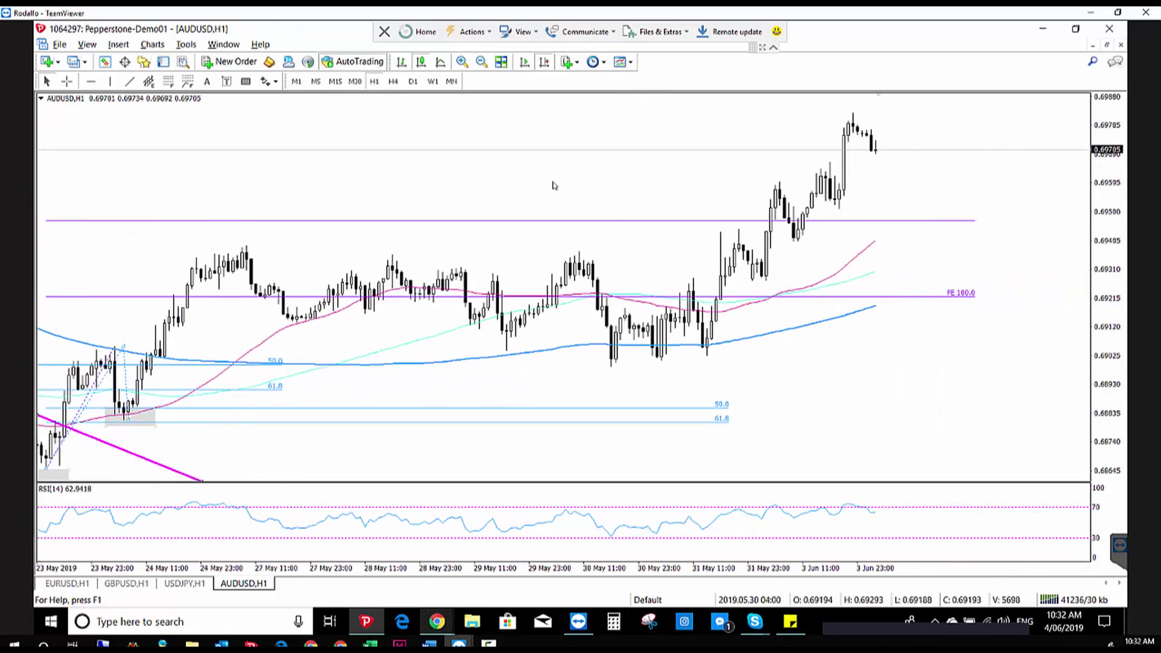
{"action": "left_click", "coordinate": [171, 82]}
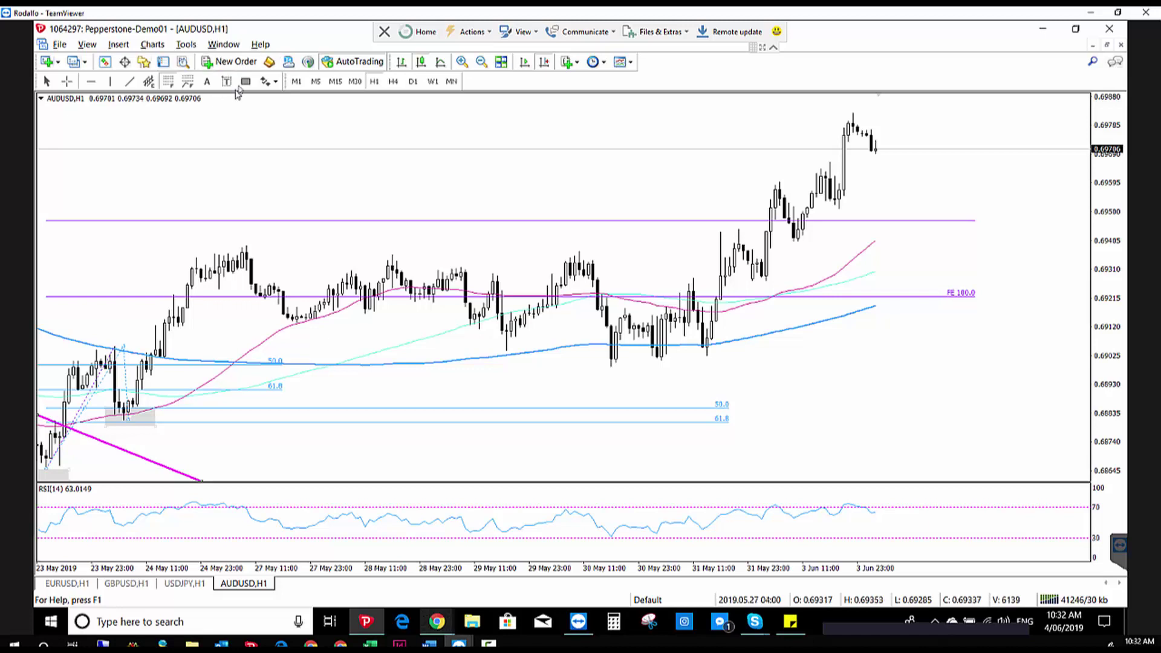
{"action": "left_click", "coordinate": [129, 81]}
{"action": "left_click_drag", "start_coordinate": [218, 253], "coordinate": [859, 259]}
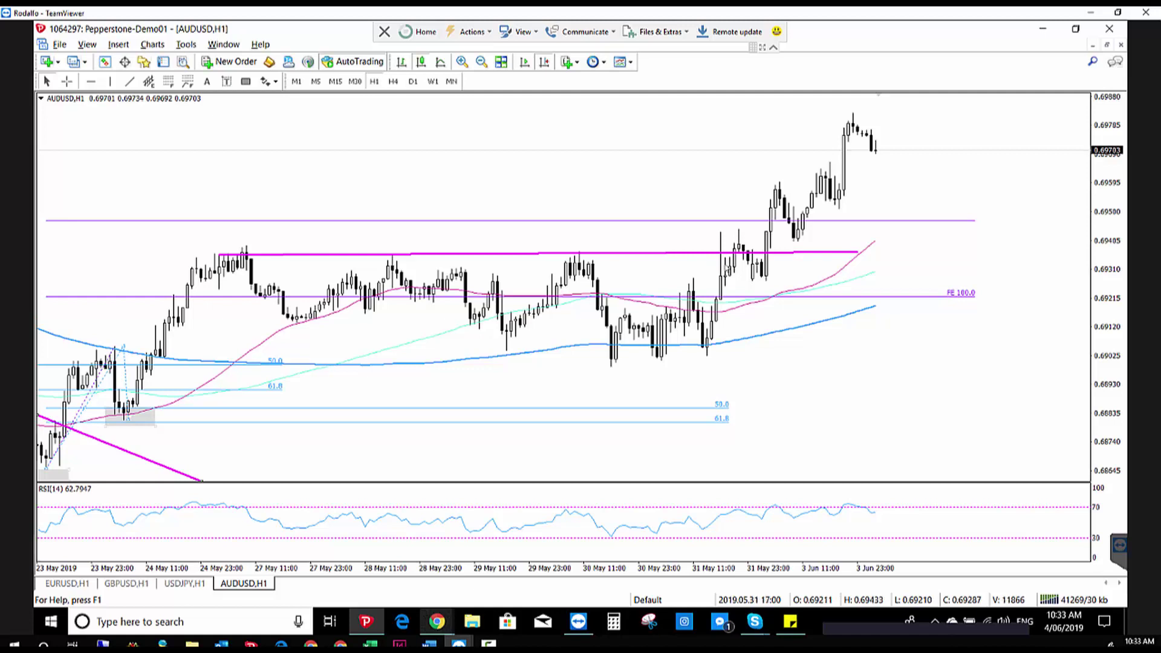
Step: Draw a line from the pullback low to the early 3 June high and a thin rectangle extending from the 31 May swing high
{"action": "left_click", "coordinate": [129, 81]}
{"action": "left_click_drag", "start_coordinate": [765, 247], "coordinate": [782, 189]}
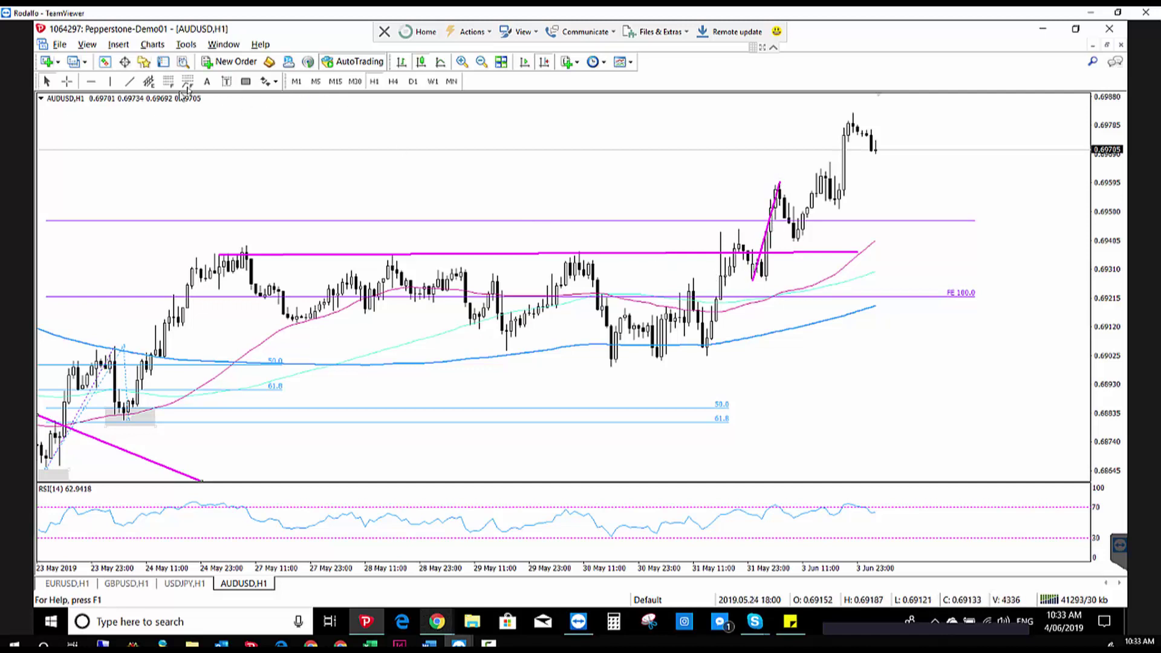
{"action": "left_click", "coordinate": [246, 81]}
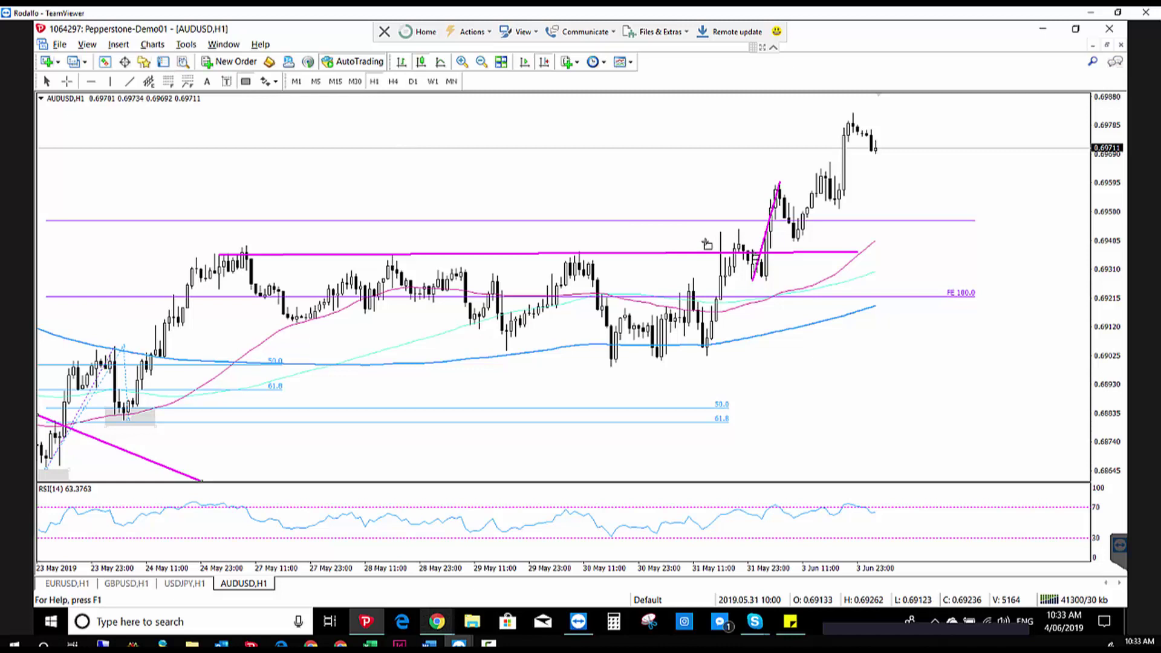
{"action": "left_click_drag", "start_coordinate": [734, 232], "coordinate": [813, 239]}
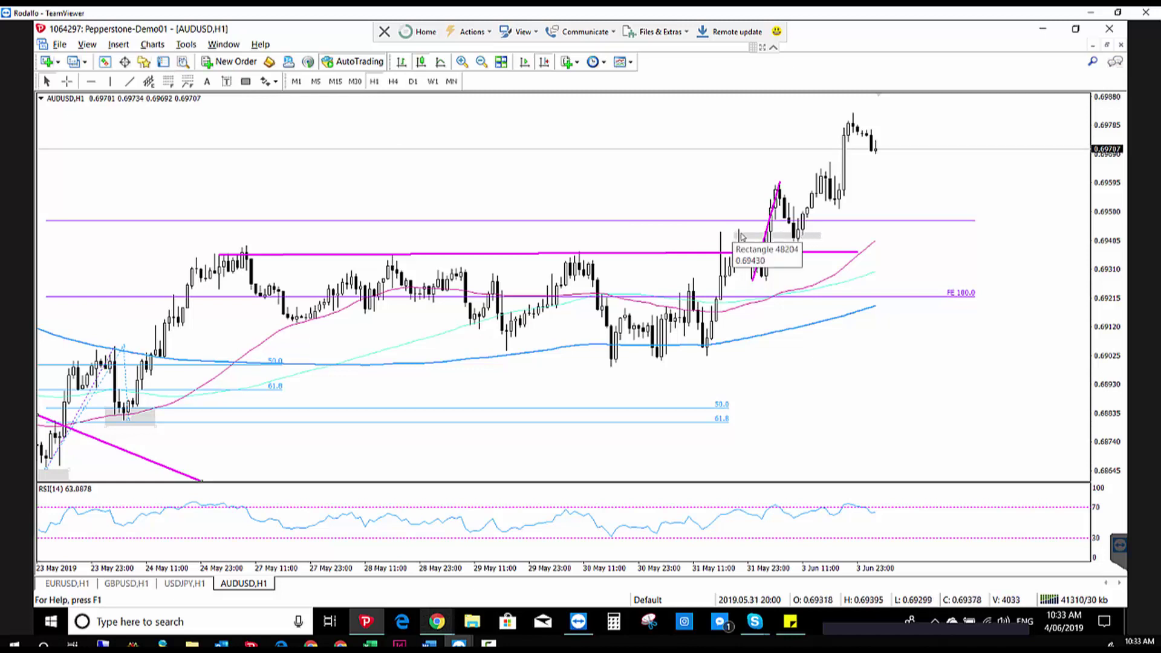
Step: Draw a trendline from the 31 May low to the early 3 June high and adjust its lower end to the low
{"action": "left_click", "coordinate": [131, 82]}
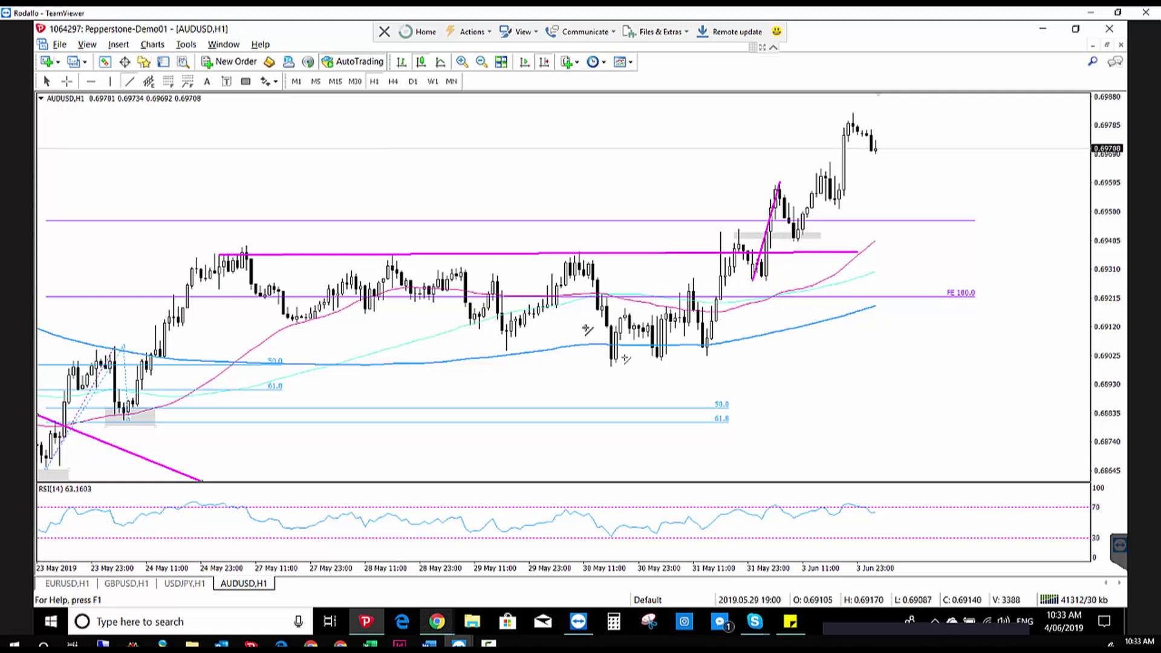
{"action": "left_click_drag", "start_coordinate": [703, 353], "coordinate": [779, 183]}
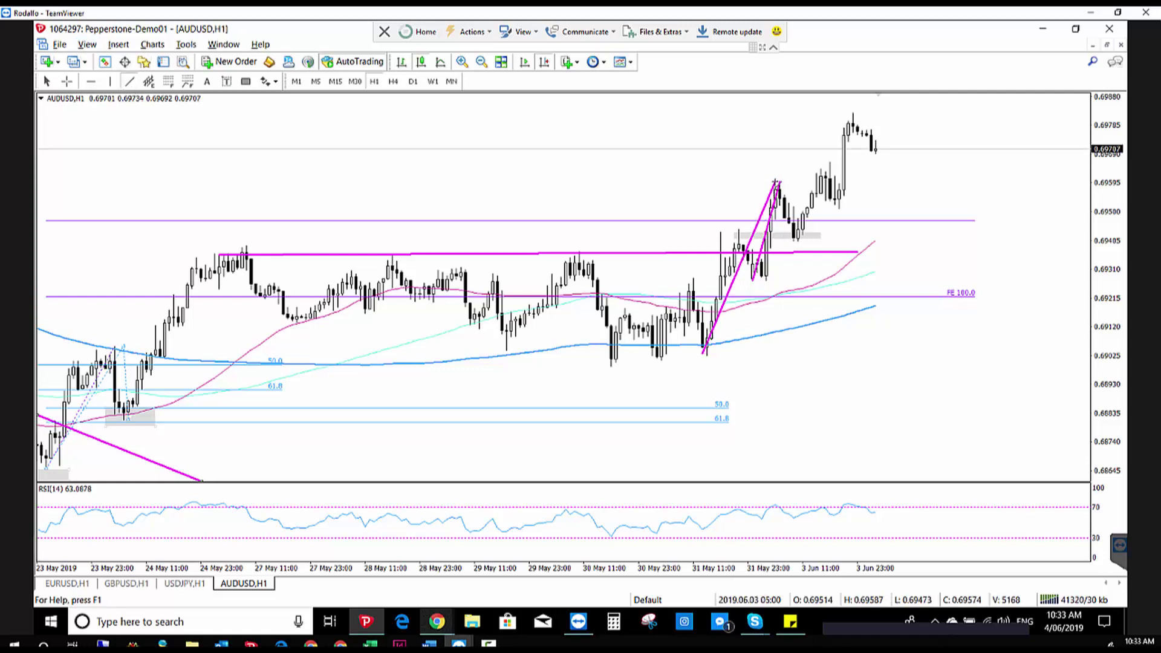
{"action": "left_click_drag", "start_coordinate": [705, 346], "coordinate": [706, 355]}
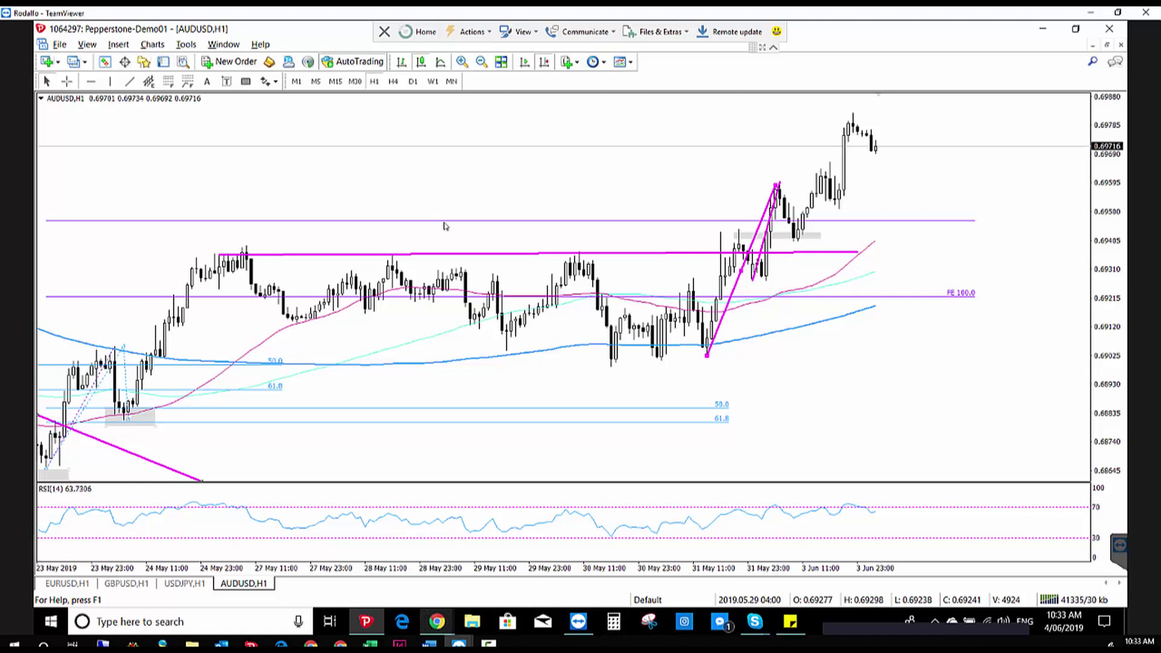
Step: Delete the most recently drawn objects, including the trendlines, the rectangle, the Fibonacci expansion and the upper Fibonacci retracement
{"action": "key", "text": "BackSpace"}
{"action": "key", "text": "BackSpace"}
{"action": "key", "text": "BackSpace"}
{"action": "key", "text": "BackSpace"}
{"action": "key", "text": "BackSpace"}
{"action": "key", "text": "BackSpace"}
{"action": "key", "text": "BackSpace"}
{"action": "key", "text": "BackSpace"}
{"action": "key", "text": "BackSpace"}
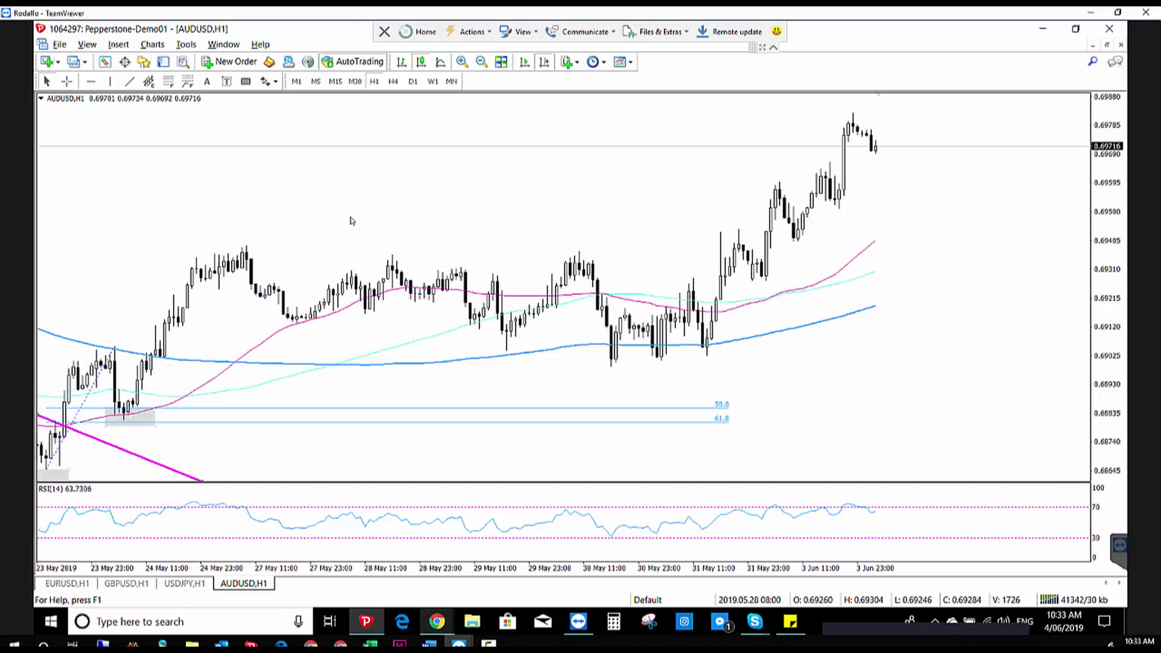
Step: Sketch a schematic reversal in the empty area above the late-May candles: a decline, a rally, a shallow pullback and a higher rally
{"action": "left_click_drag", "start_coordinate": [325, 243], "coordinate": [581, 254]}
{"action": "left_click_drag", "start_coordinate": [765, 259], "coordinate": [242, 218]}
{"action": "left_click", "coordinate": [129, 81]}
{"action": "left_click_drag", "start_coordinate": [420, 251], "coordinate": [457, 185]}
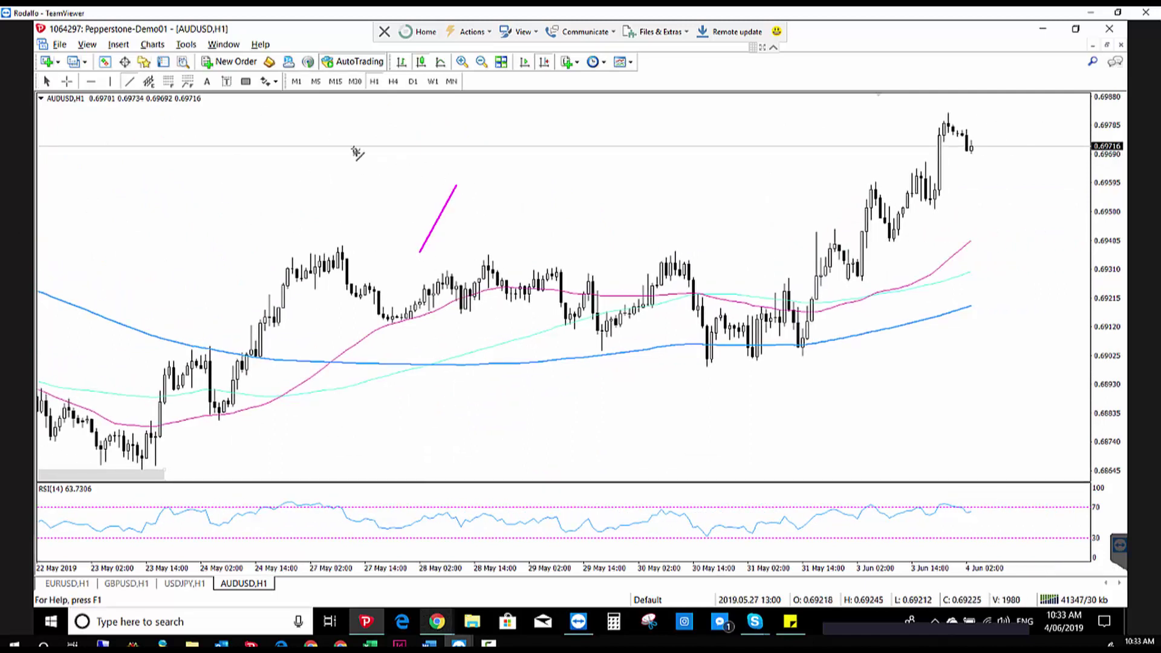
{"action": "left_click_drag", "start_coordinate": [356, 134], "coordinate": [417, 252]}
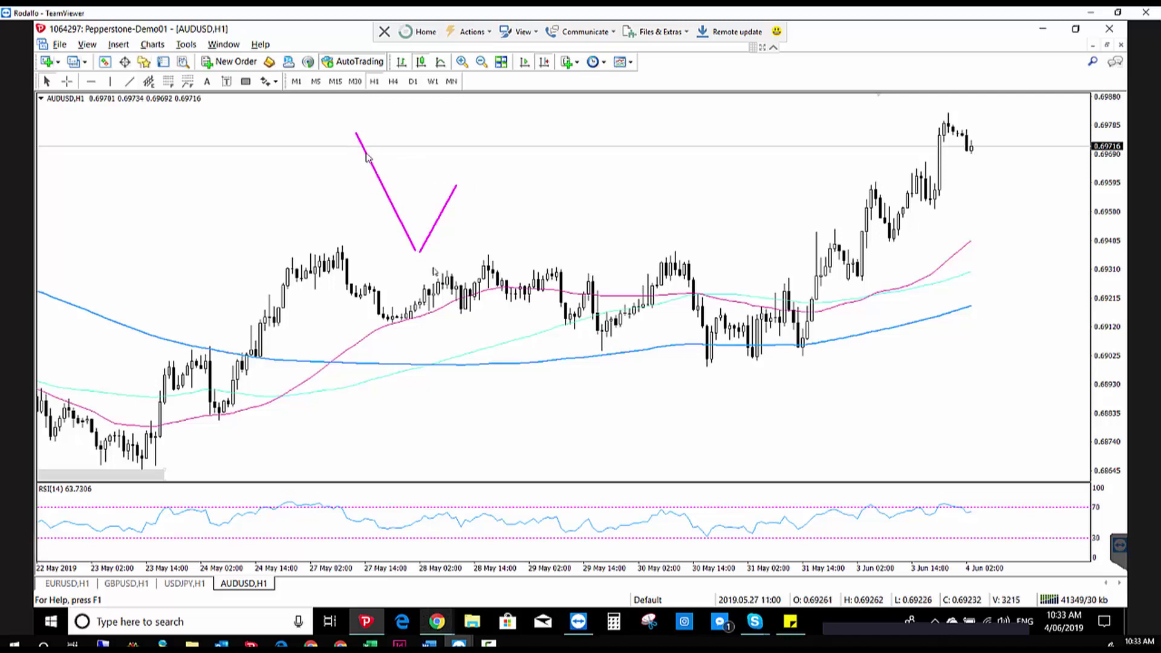
{"action": "left_click", "coordinate": [129, 81]}
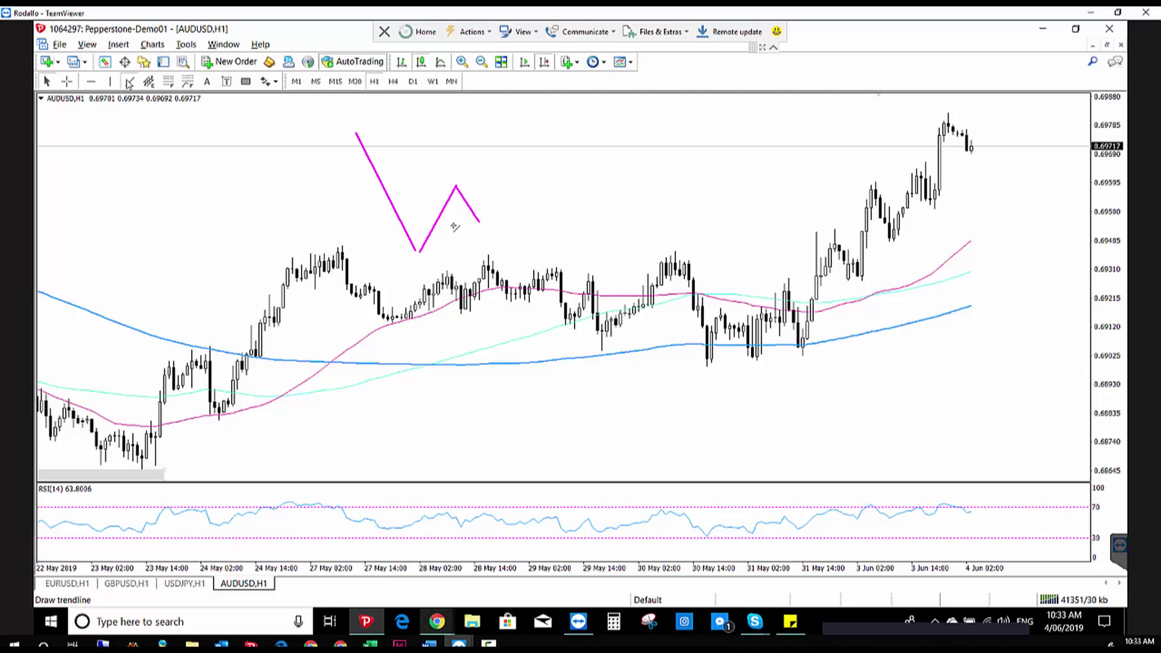
{"action": "left_click_drag", "start_coordinate": [514, 183], "coordinate": [529, 141]}
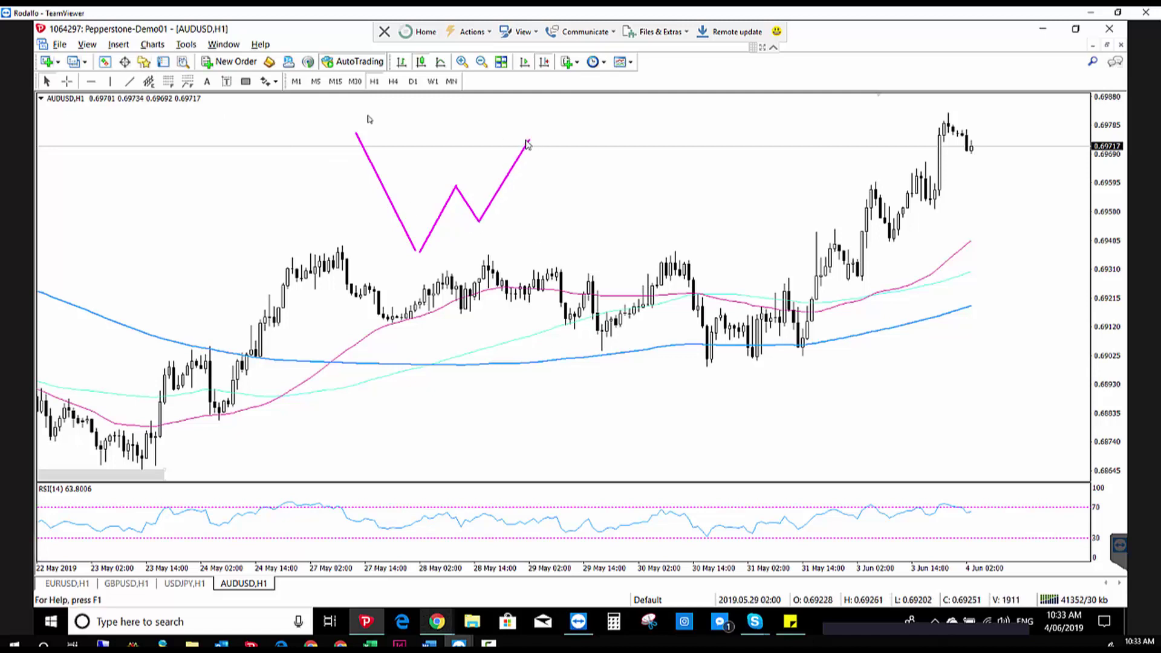
Step: Mark the schematic's first peak with a thin rectangle extended forward, and draw a retest down to it followed by another rally
{"action": "left_click", "coordinate": [246, 81]}
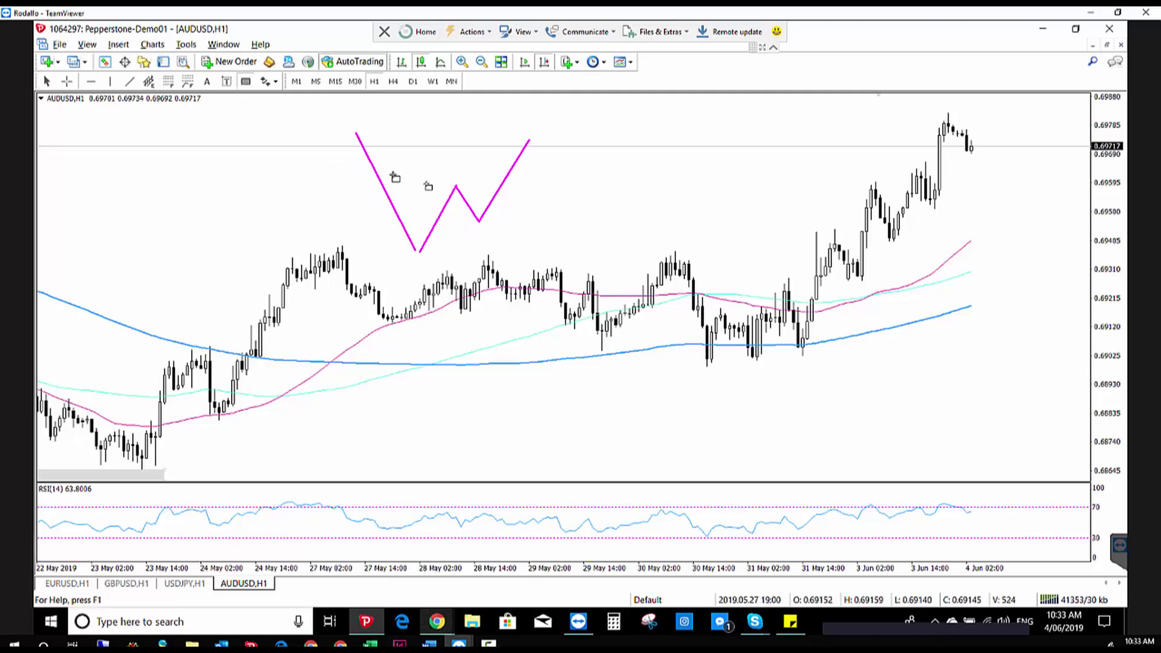
{"action": "left_click_drag", "start_coordinate": [433, 183], "coordinate": [589, 192]}
{"action": "left_click", "coordinate": [129, 81]}
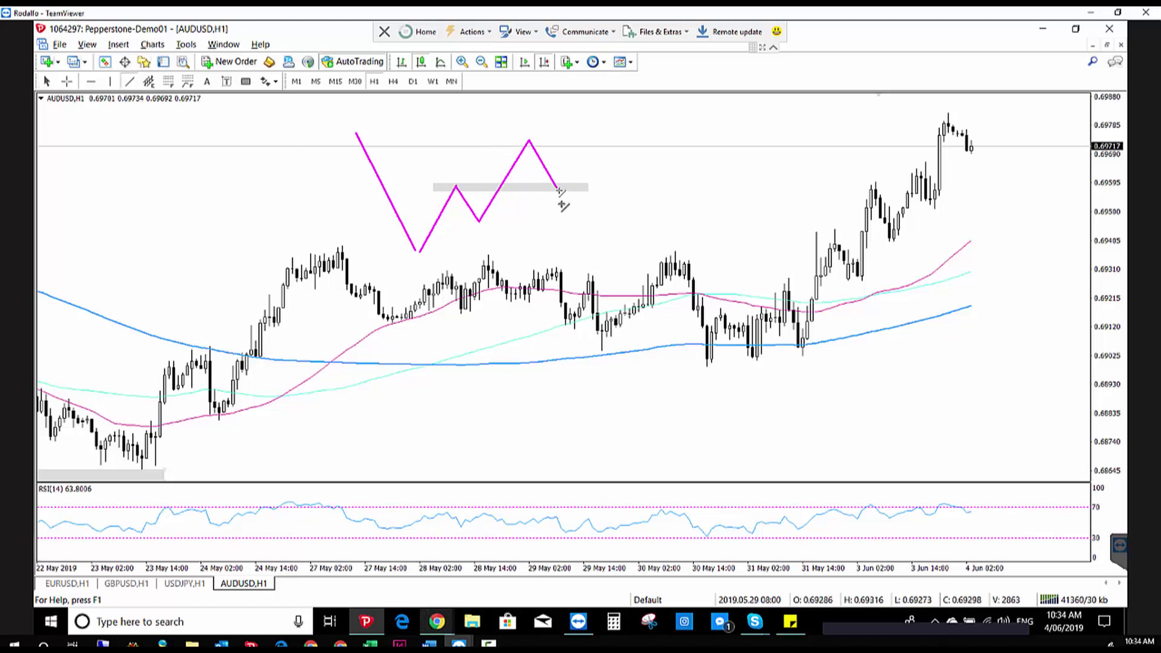
{"action": "left_click_drag", "start_coordinate": [557, 185], "coordinate": [606, 113]}
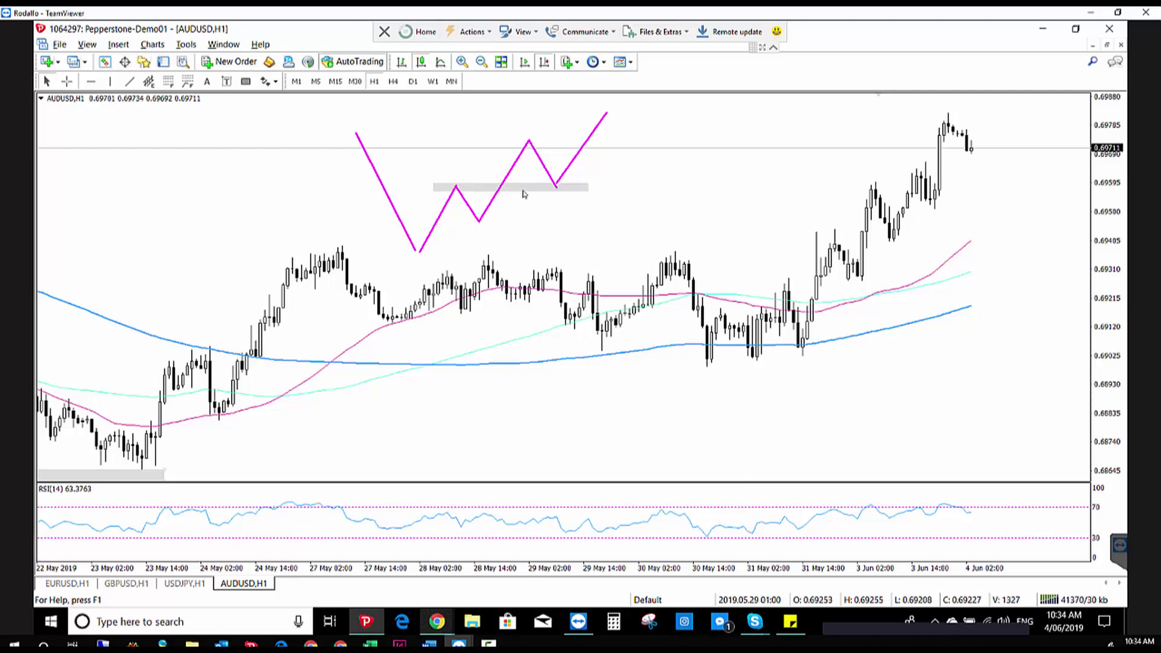
Step: Draw a trendline from the 31 May swing low up to the early 3 June high
{"action": "left_click", "coordinate": [129, 81]}
{"action": "left_click_drag", "start_coordinate": [804, 356], "coordinate": [875, 182]}
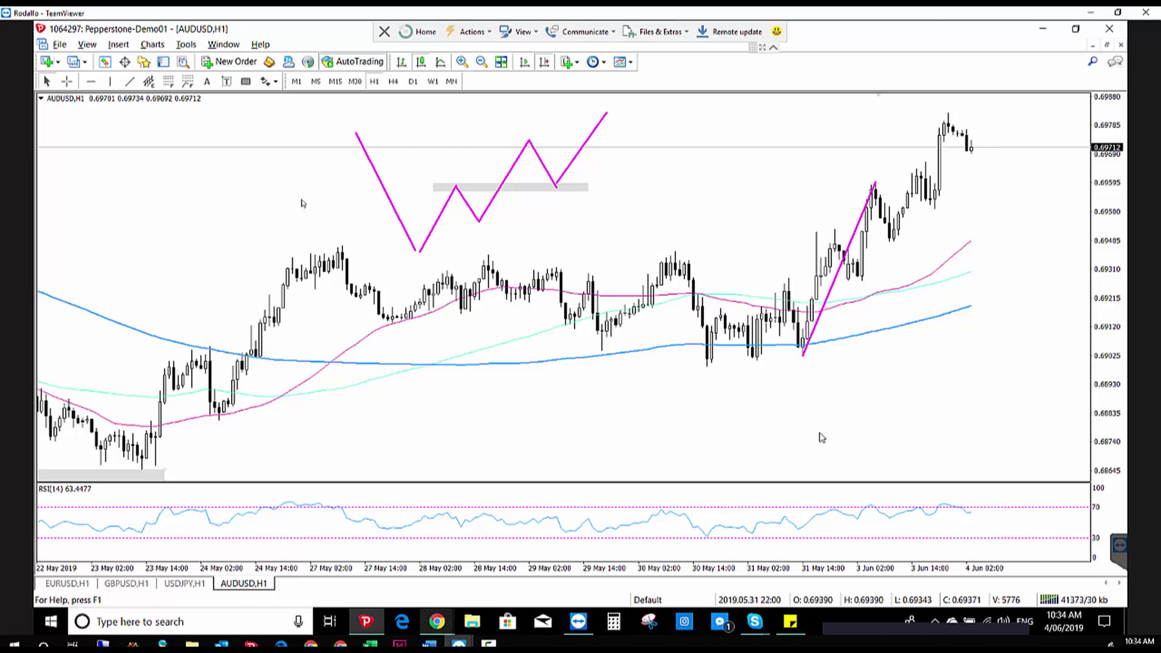
Step: Add the Bill Williams Fractals indicator to the AUDUSD chart with its default settings
{"action": "left_click", "coordinate": [144, 61]}
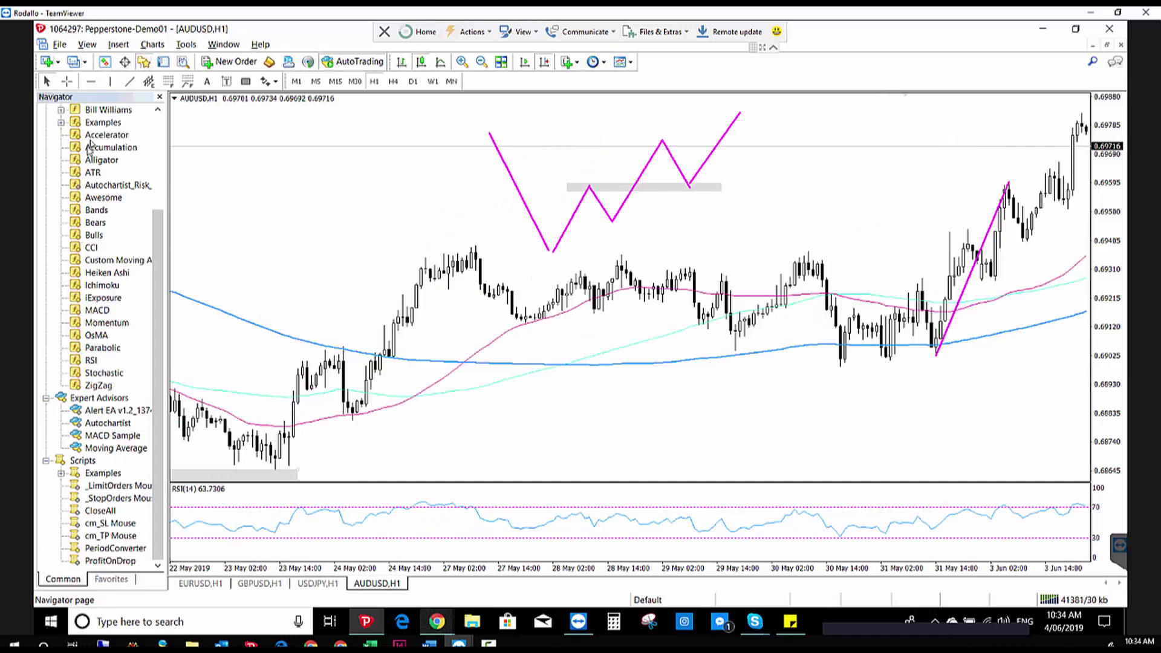
{"action": "scroll", "coordinate": [121, 194], "scroll_direction": "up", "scroll_amount": 3}
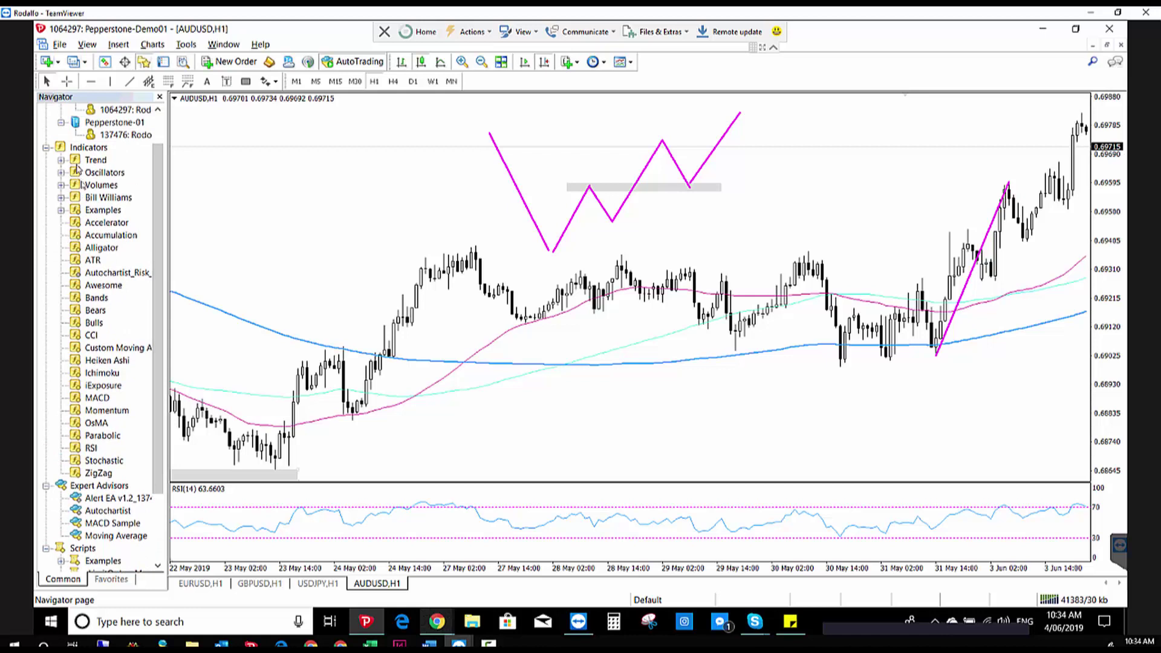
{"action": "left_click", "coordinate": [61, 197]}
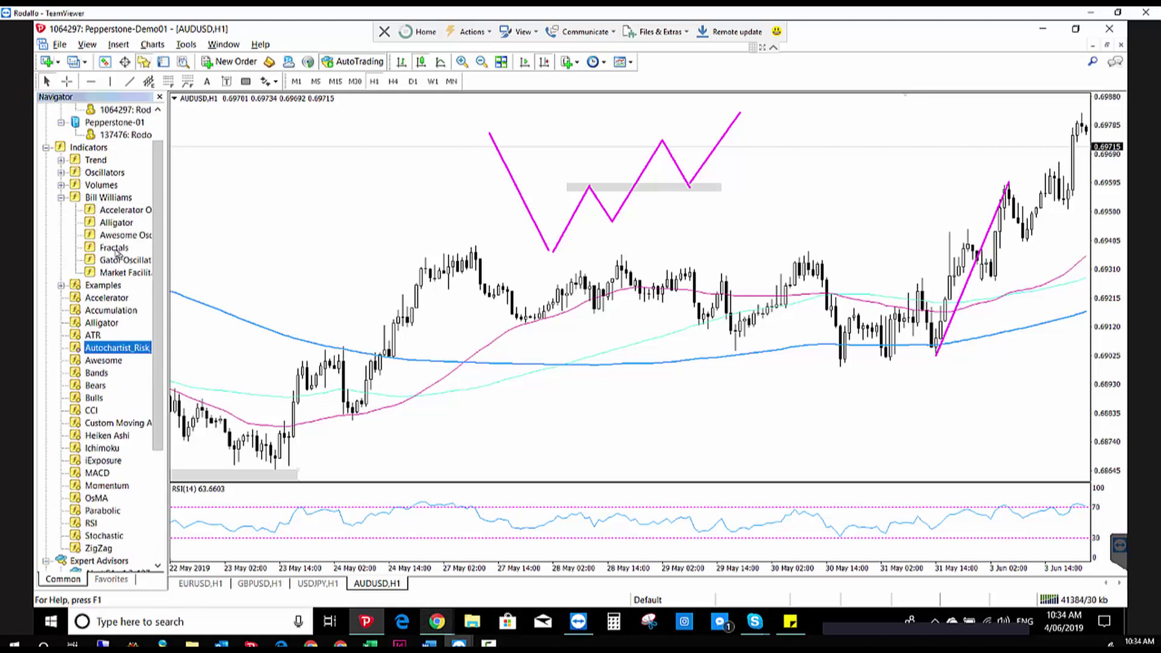
{"action": "left_click_drag", "start_coordinate": [114, 248], "coordinate": [259, 239]}
{"action": "left_click", "coordinate": [589, 384]}
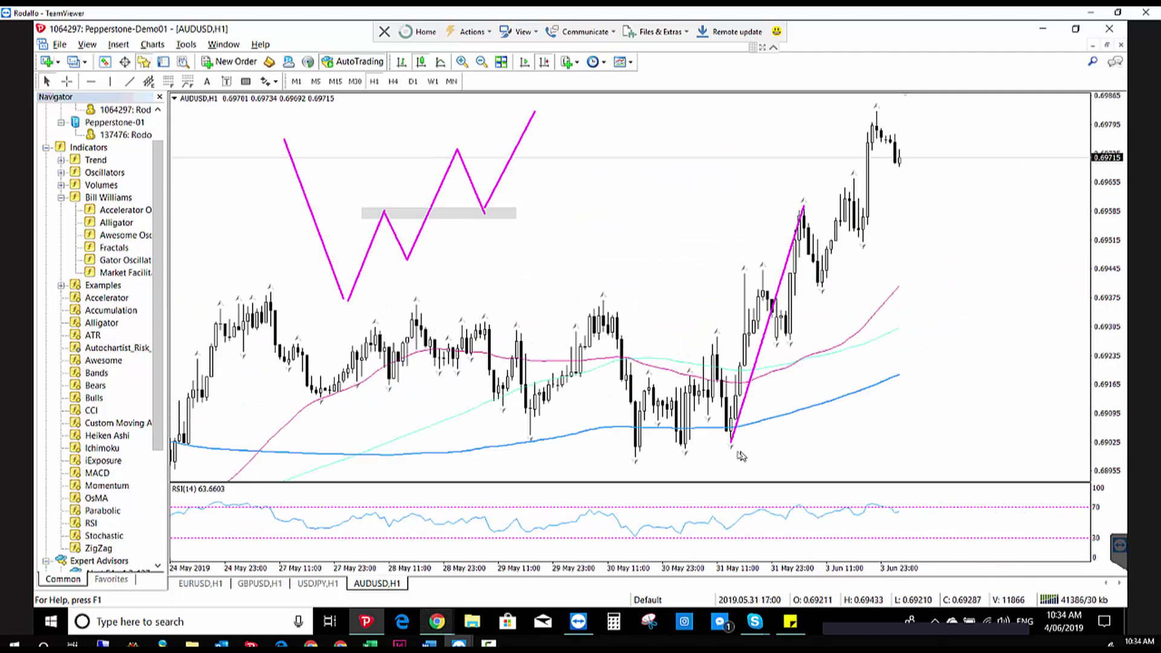
Step: Trace the swings from the 31 May low to the 31 May high, down to the pullback low and up to the 3 June high
{"action": "mouse_move", "coordinate": [733, 452]}
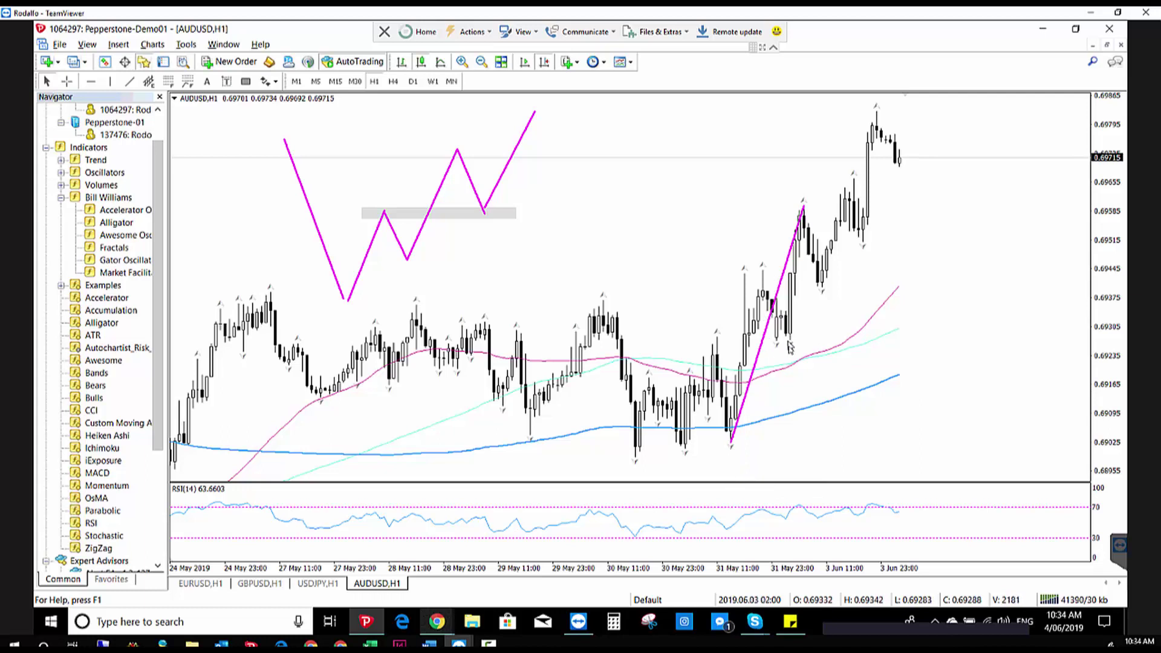
{"action": "mouse_move", "coordinate": [790, 349]}
{"action": "left_click_drag", "start_coordinate": [731, 442], "coordinate": [764, 270]}
{"action": "left_click_drag", "start_coordinate": [763, 270], "coordinate": [804, 206]}
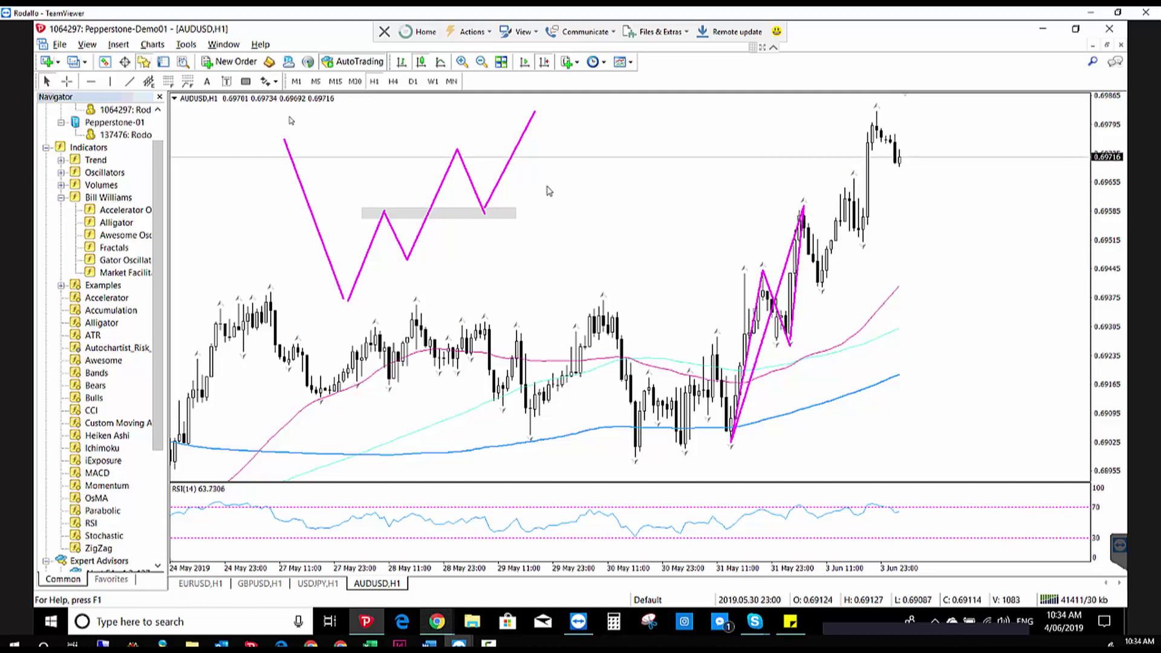
Step: Delete the three lines tracing the swings between the 31 May low and the 3 June high
{"action": "key", "text": "BackSpace"}
{"action": "key", "text": "BackSpace"}
{"action": "key", "text": "BackSpace"}
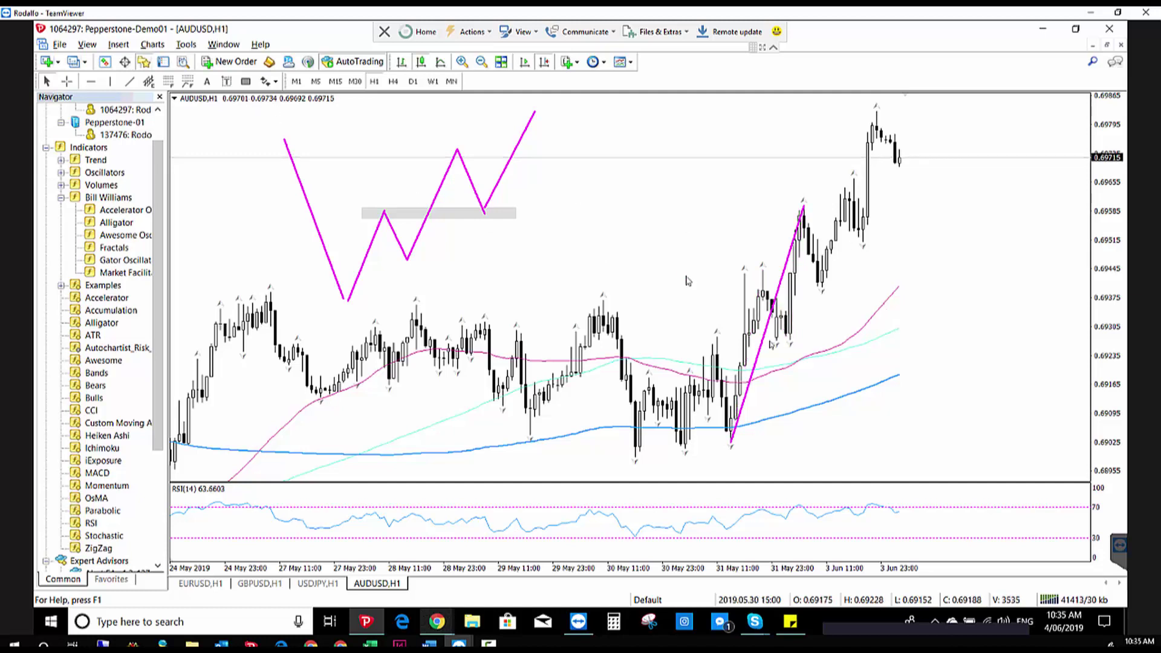
Step: Draw a Fibonacci retracement from the 31 May low to the early 3 June high and cover its 50.0 level with a thin rectangle
{"action": "left_click", "coordinate": [168, 81]}
{"action": "left_click_drag", "start_coordinate": [730, 444], "coordinate": [808, 200]}
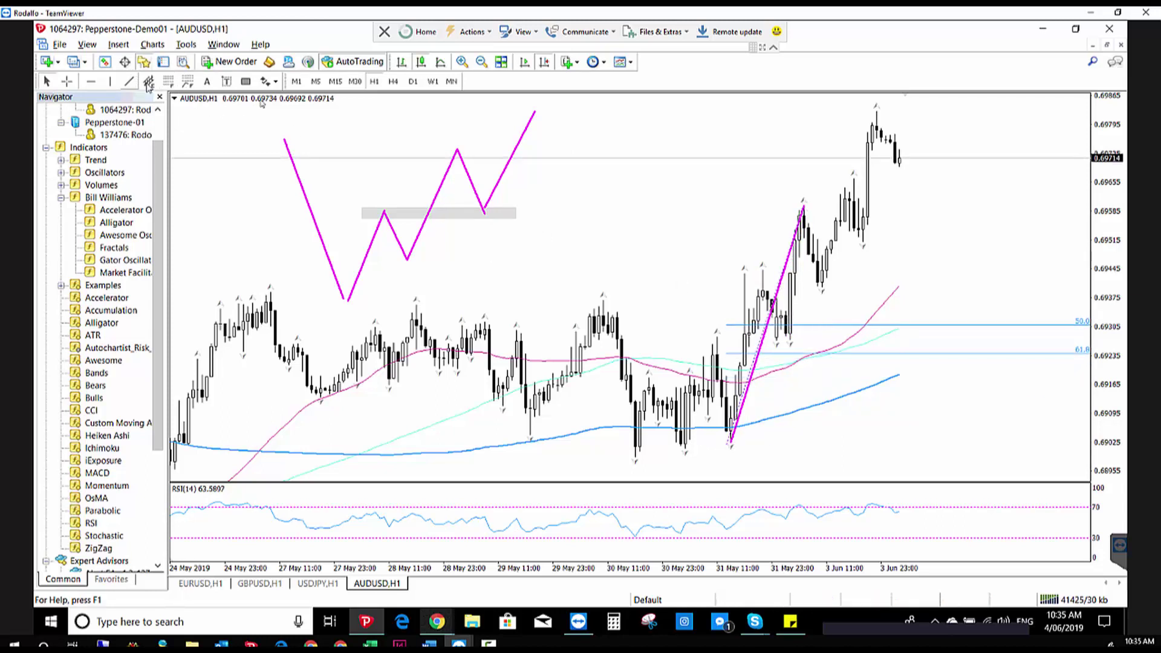
{"action": "left_click_drag", "start_coordinate": [798, 318], "coordinate": [899, 331]}
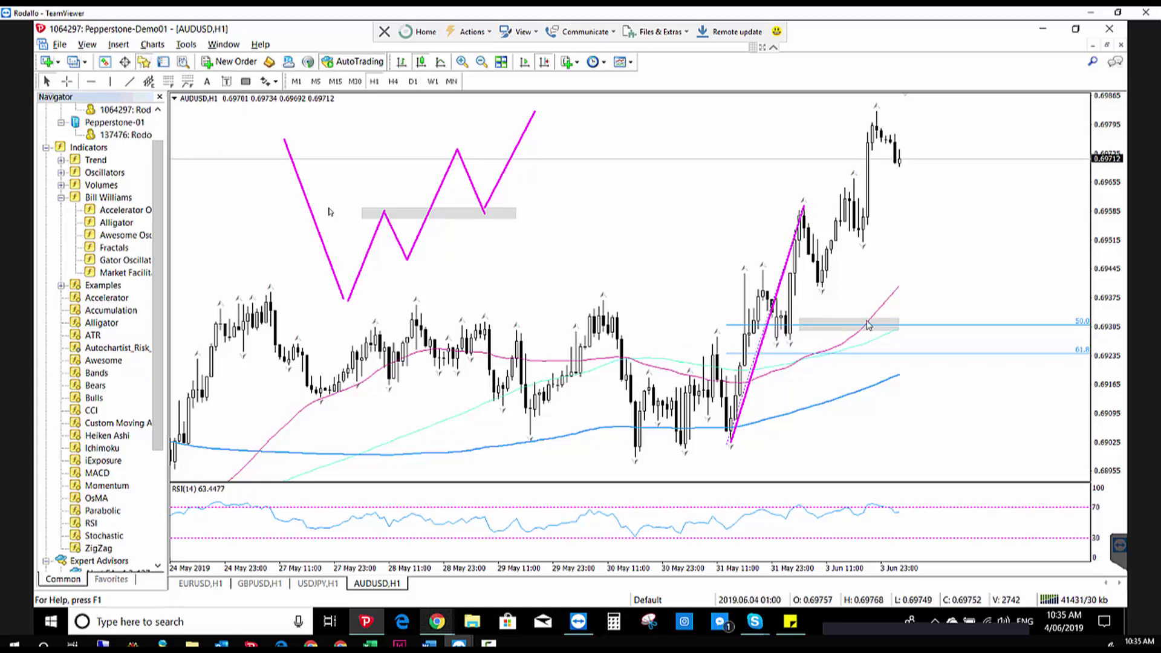
Step: Draw a horizontal trendline across the late-May highs through 3 June and shift it slightly down onto the candle tops
{"action": "left_click", "coordinate": [129, 82]}
{"action": "left_click_drag", "start_coordinate": [215, 296], "coordinate": [995, 297]}
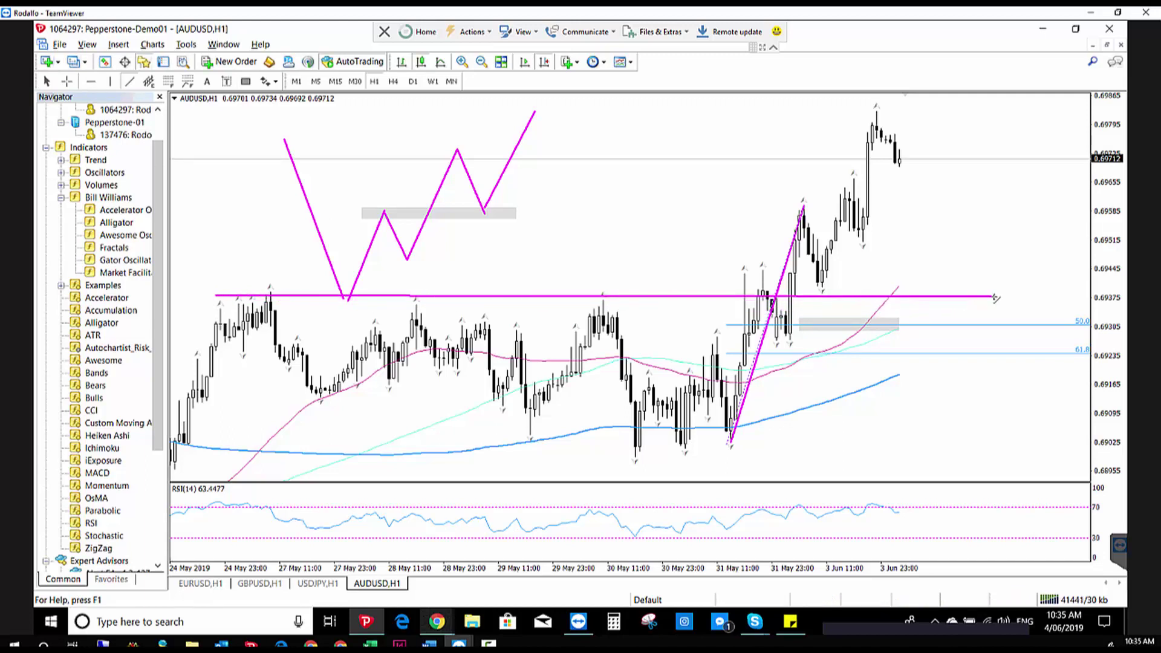
{"action": "left_click_drag", "start_coordinate": [605, 295], "coordinate": [606, 301]}
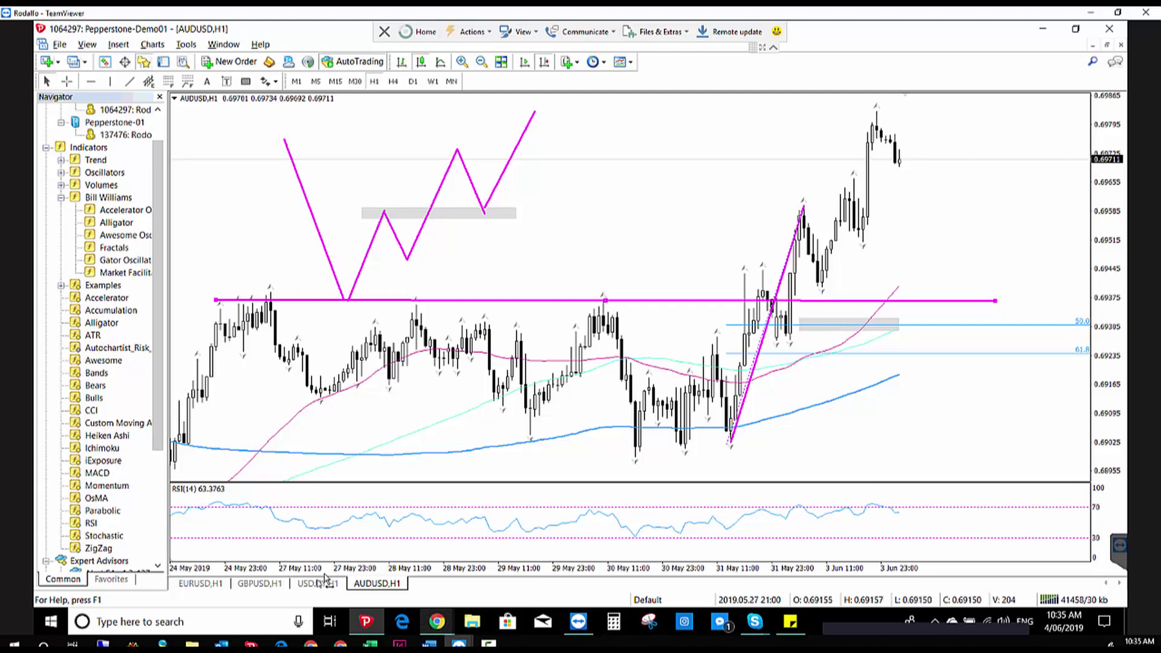
Step: Show the Market Watch list and open a new chart window for USDX
{"action": "left_click", "coordinate": [104, 62]}
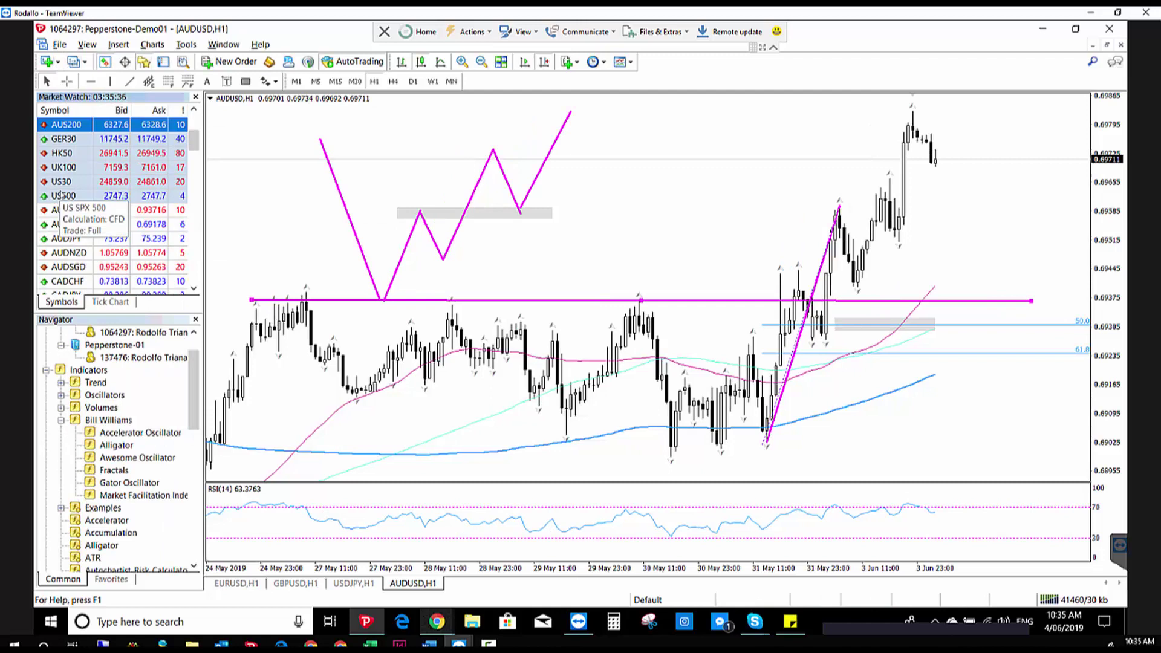
{"action": "scroll", "coordinate": [67, 230], "scroll_direction": "down", "scroll_amount": 8}
{"action": "scroll", "coordinate": [61, 203], "scroll_direction": "down", "scroll_amount": 5}
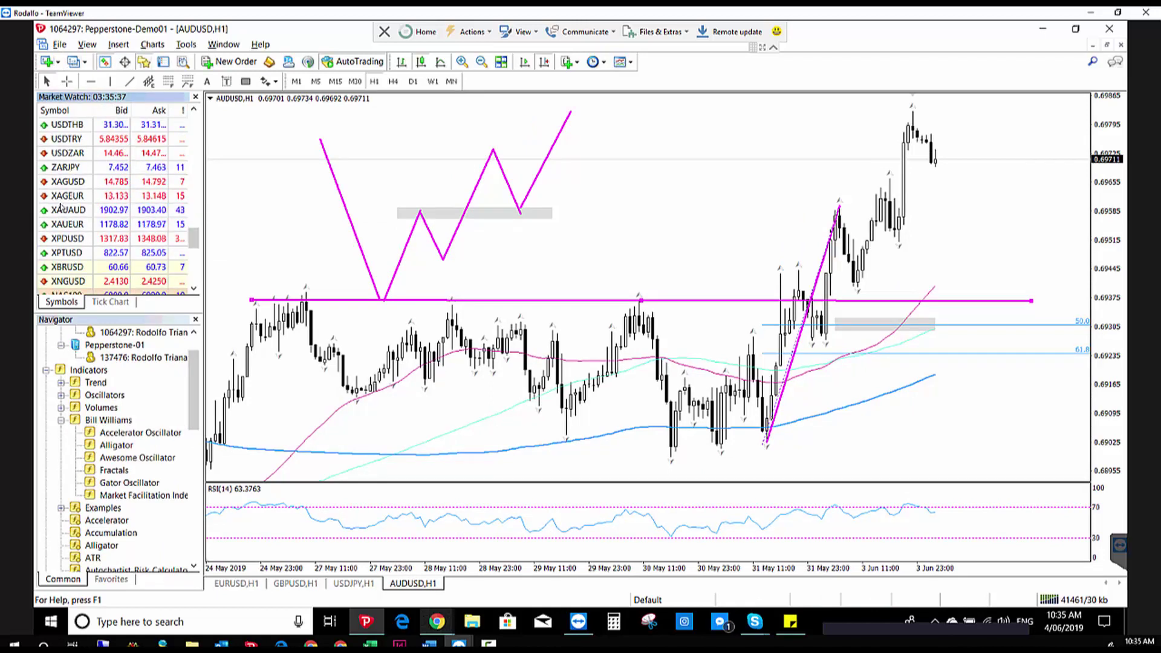
{"action": "key", "text": "ctrl+a"}
{"action": "right_click", "coordinate": [68, 126]}
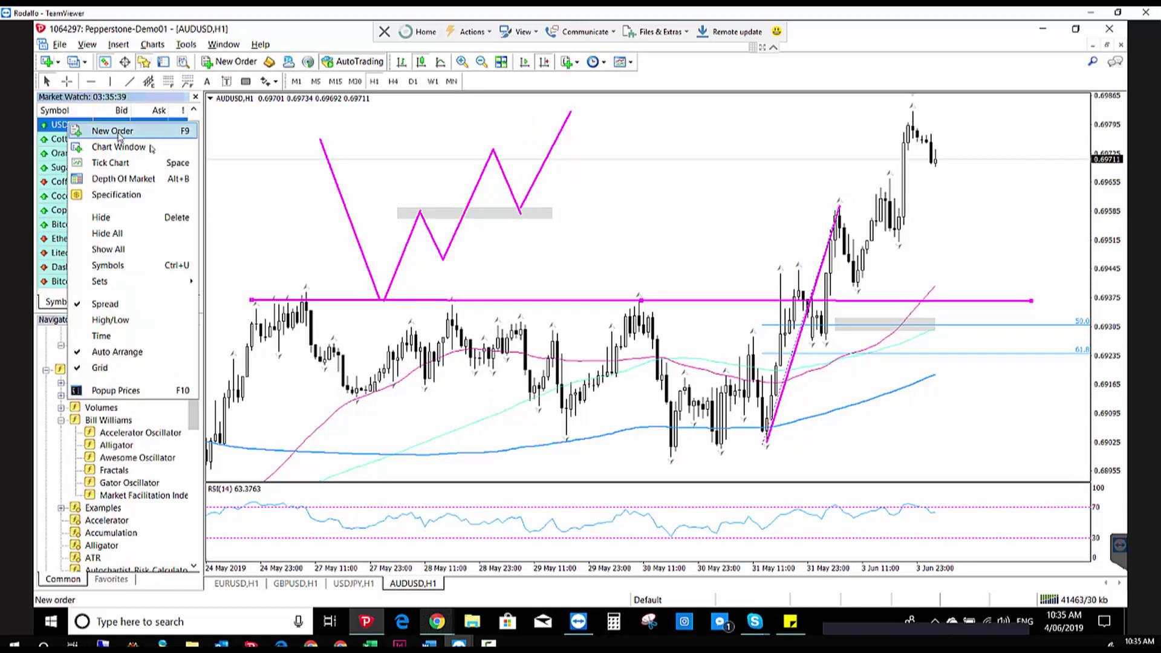
{"action": "left_click", "coordinate": [124, 148]}
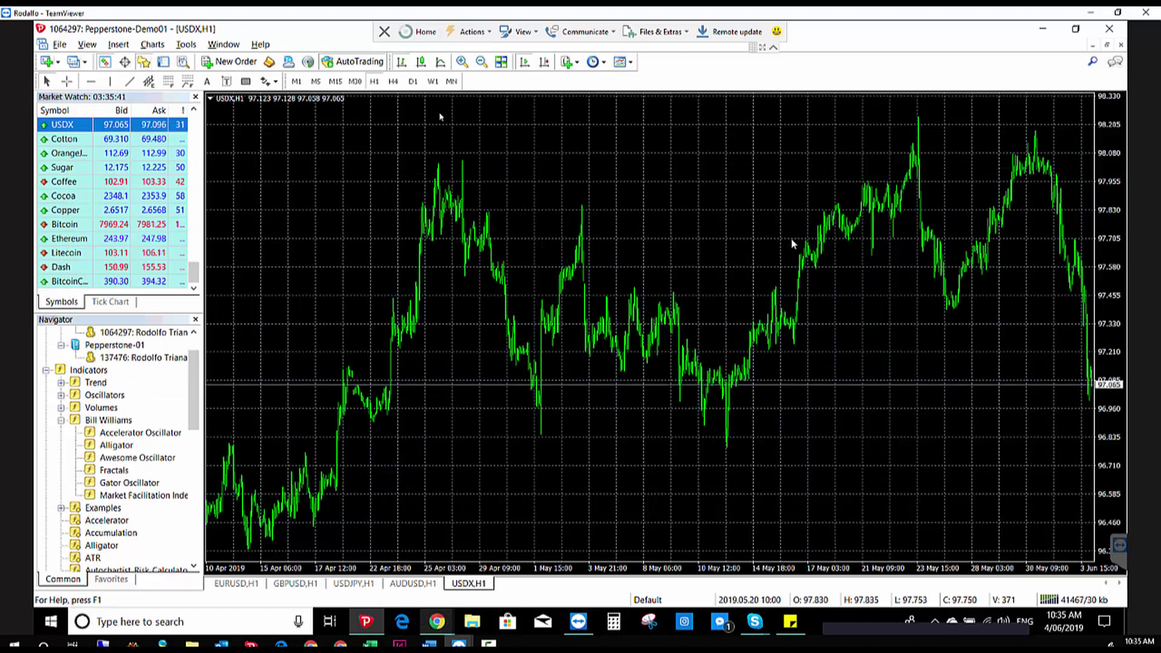
Step: Set the USDX chart's color scheme to Black On White
{"action": "right_click", "coordinate": [449, 173]}
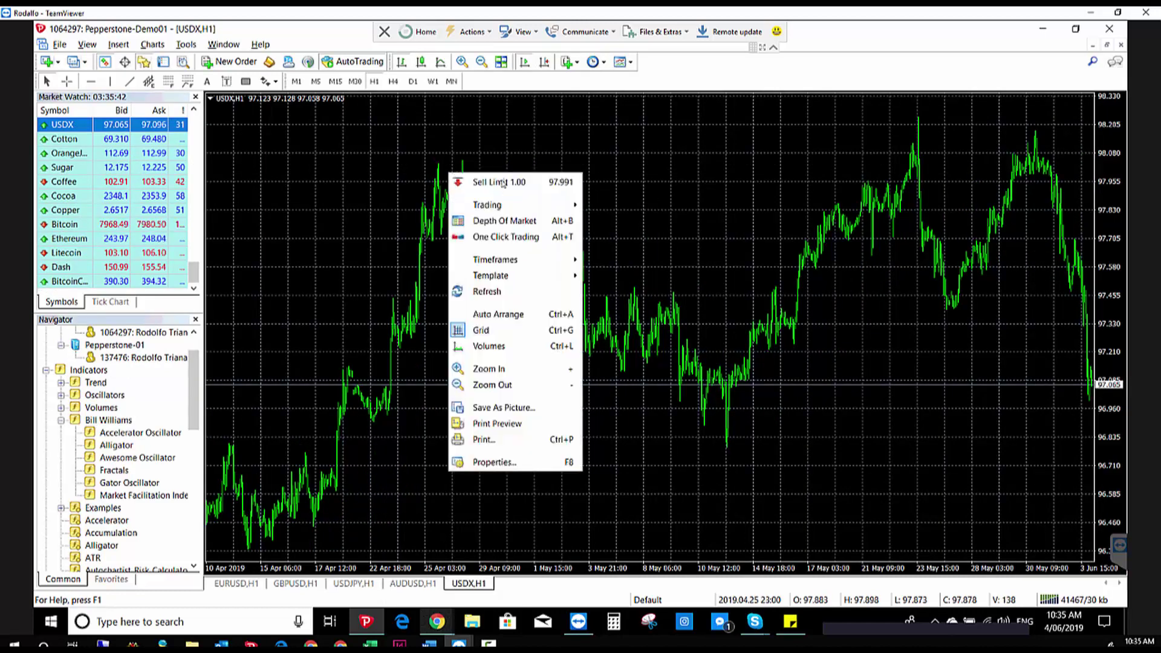
{"action": "left_click", "coordinate": [505, 463]}
{"action": "left_click", "coordinate": [531, 230]}
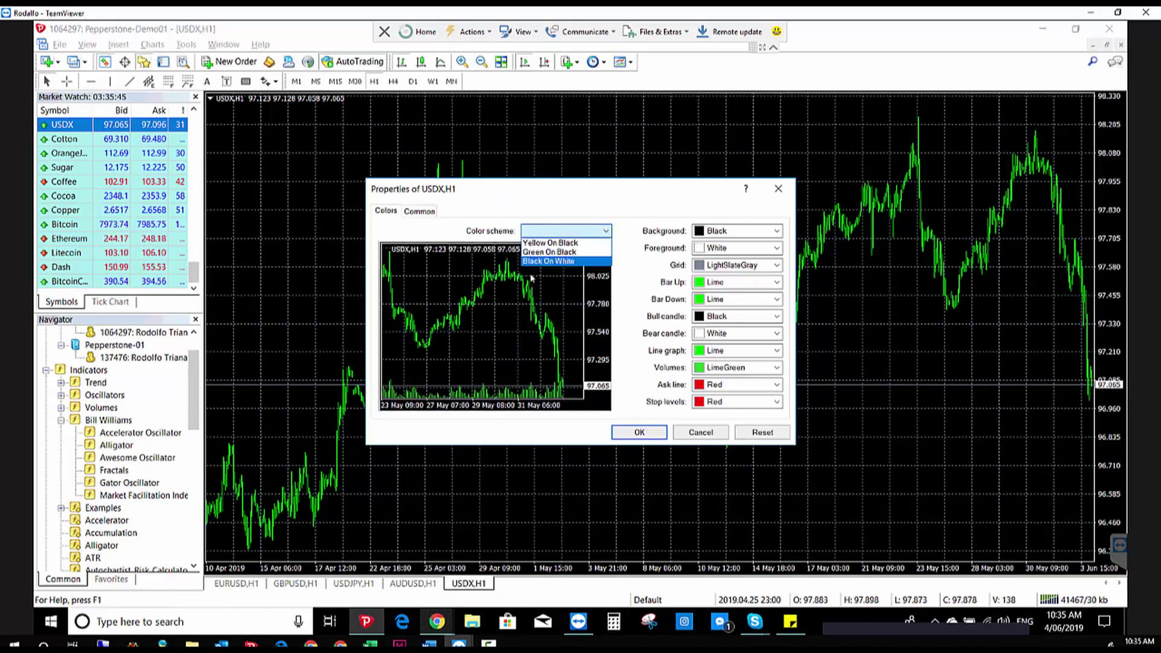
{"action": "left_click", "coordinate": [532, 262]}
{"action": "left_click", "coordinate": [639, 432]}
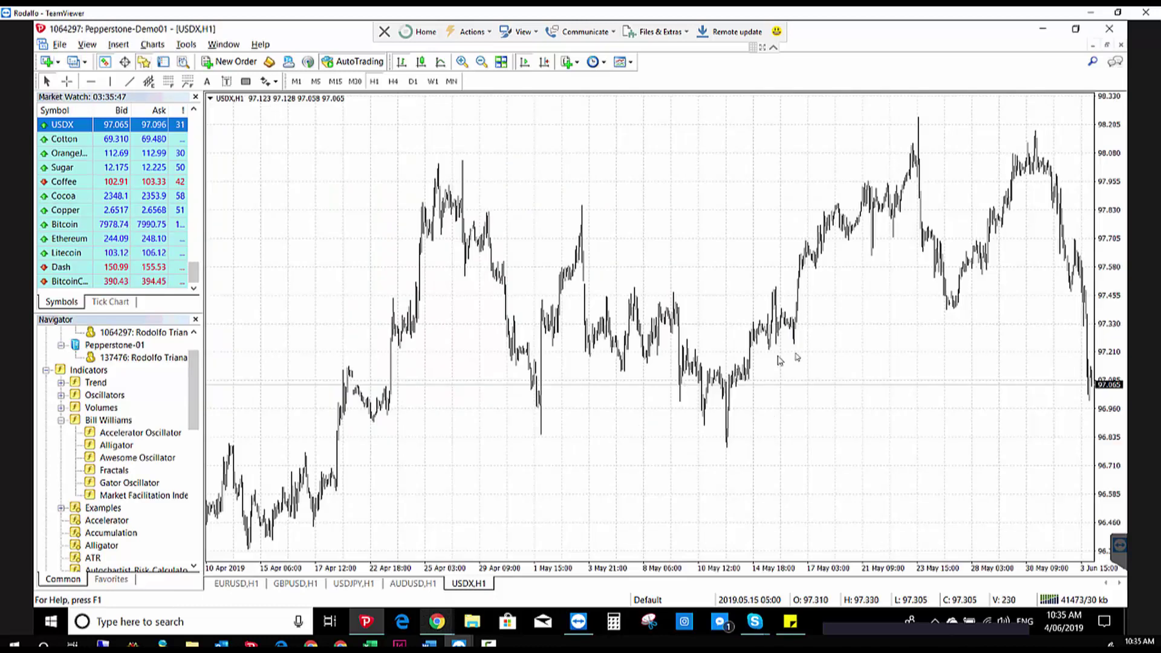
{"action": "right_click", "coordinate": [539, 140]}
{"action": "left_click", "coordinate": [515, 114]}
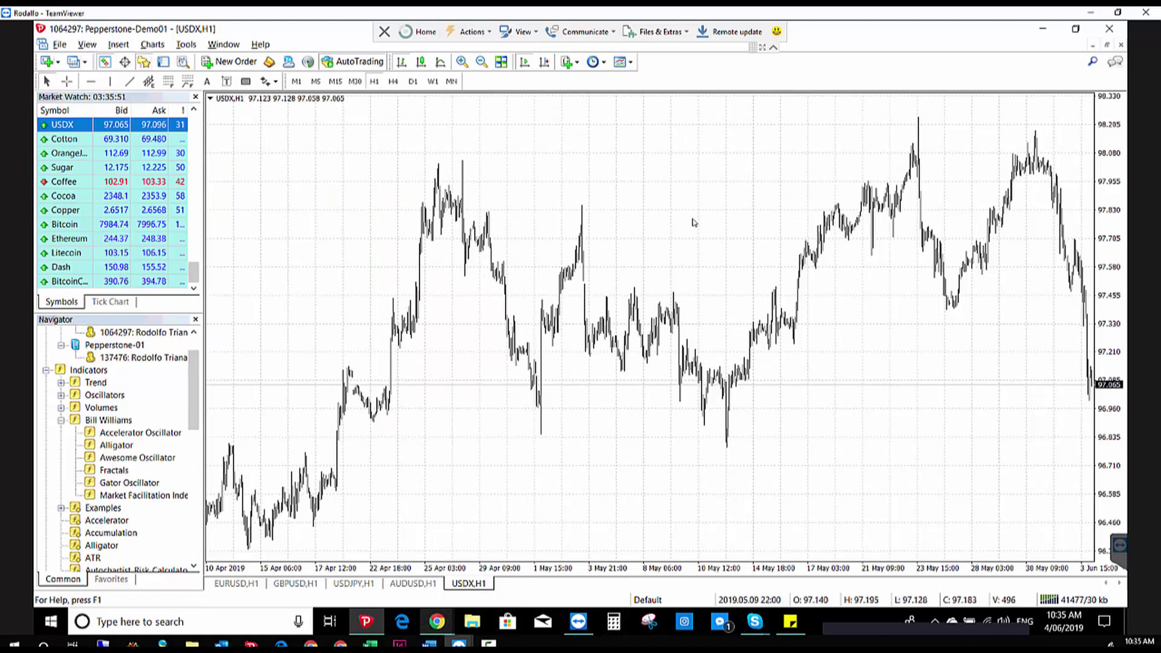
Step: Switch the USDX chart to the daily timeframe and display it as candlesticks, enlarged on the price action since late October 2018
{"action": "left_click", "coordinate": [413, 81]}
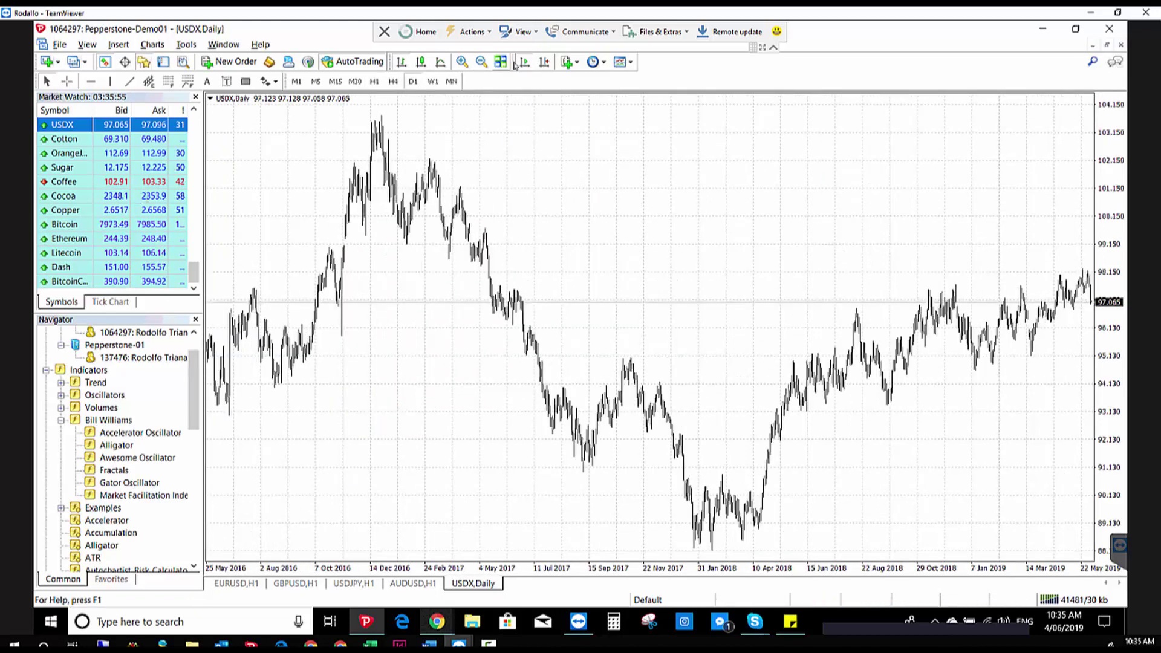
{"action": "left_click", "coordinate": [462, 61]}
{"action": "left_click", "coordinate": [462, 61]}
{"action": "left_click", "coordinate": [463, 61]}
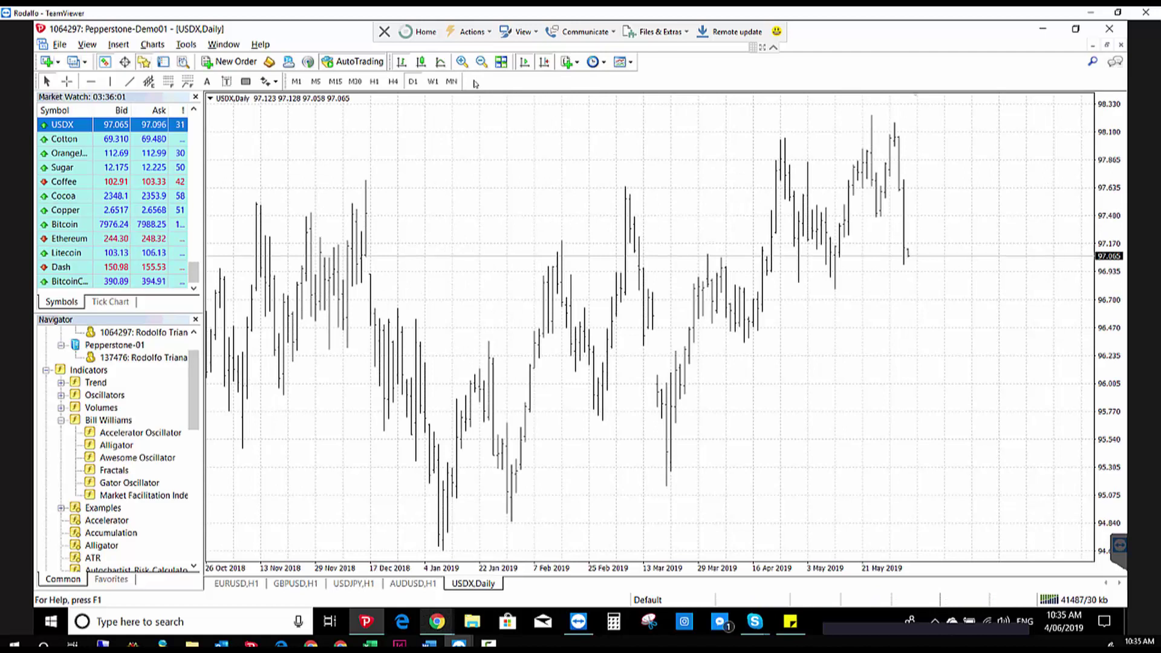
{"action": "middle_click", "coordinate": [695, 111]}
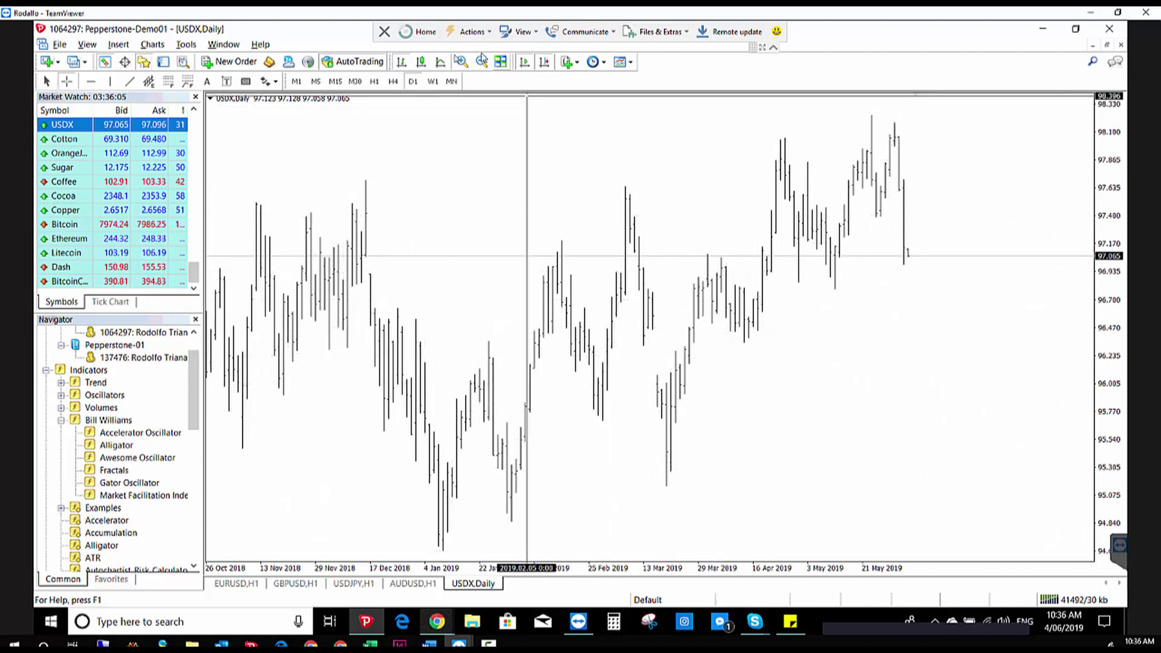
{"action": "left_click", "coordinate": [421, 61]}
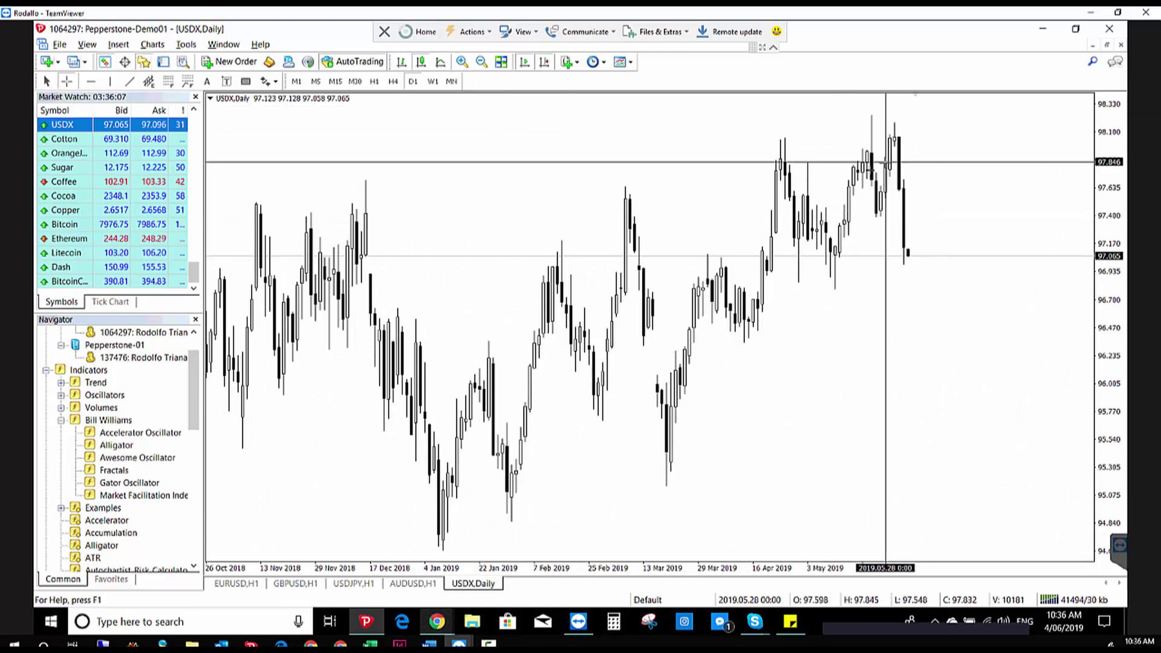
Step: Examine the recent USDX daily decline against the longer trend and compare it with the EURUSD and AUDUSD hourly charts
{"action": "left_click", "coordinate": [482, 61]}
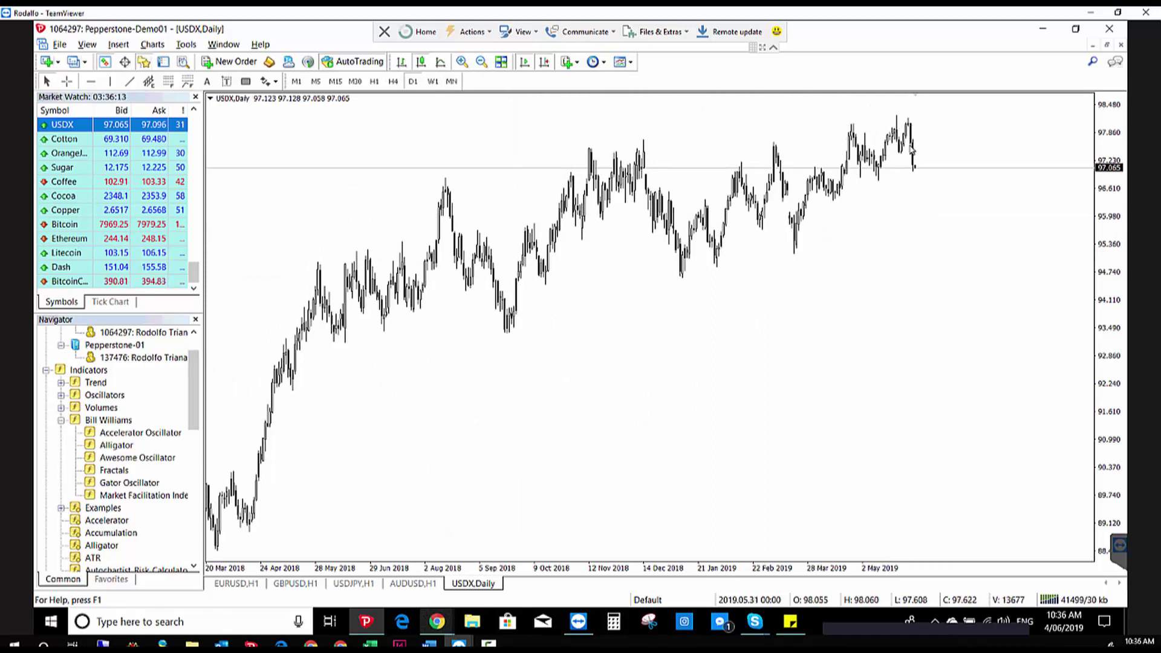
{"action": "mouse_move", "coordinate": [913, 146]}
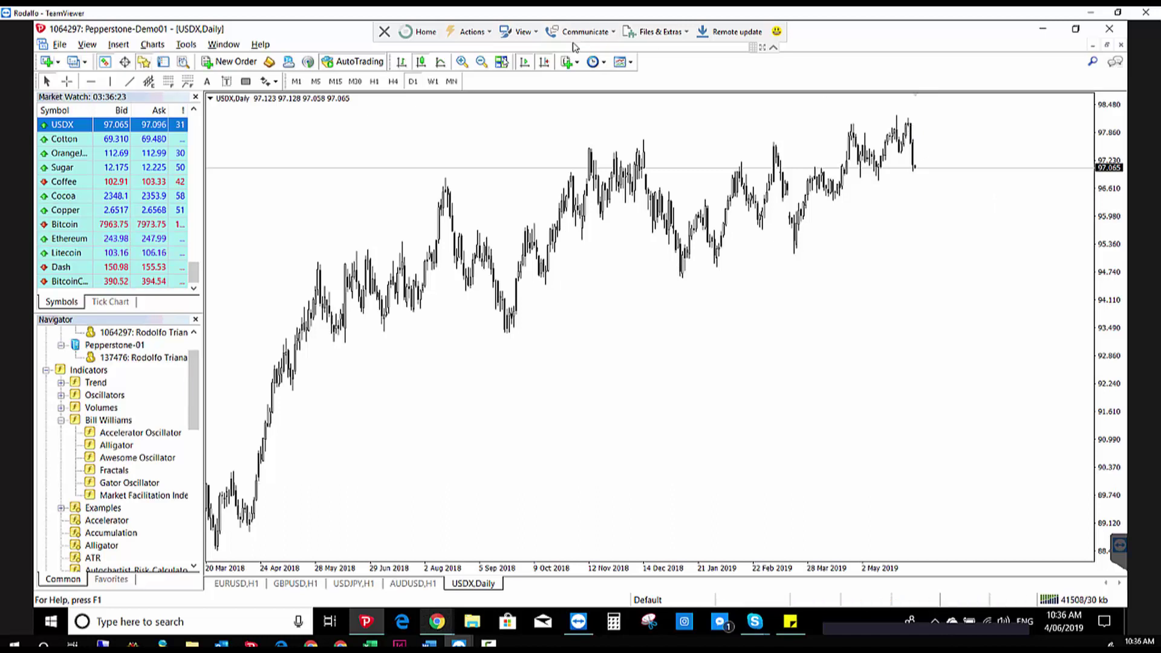
{"action": "left_click", "coordinate": [462, 61]}
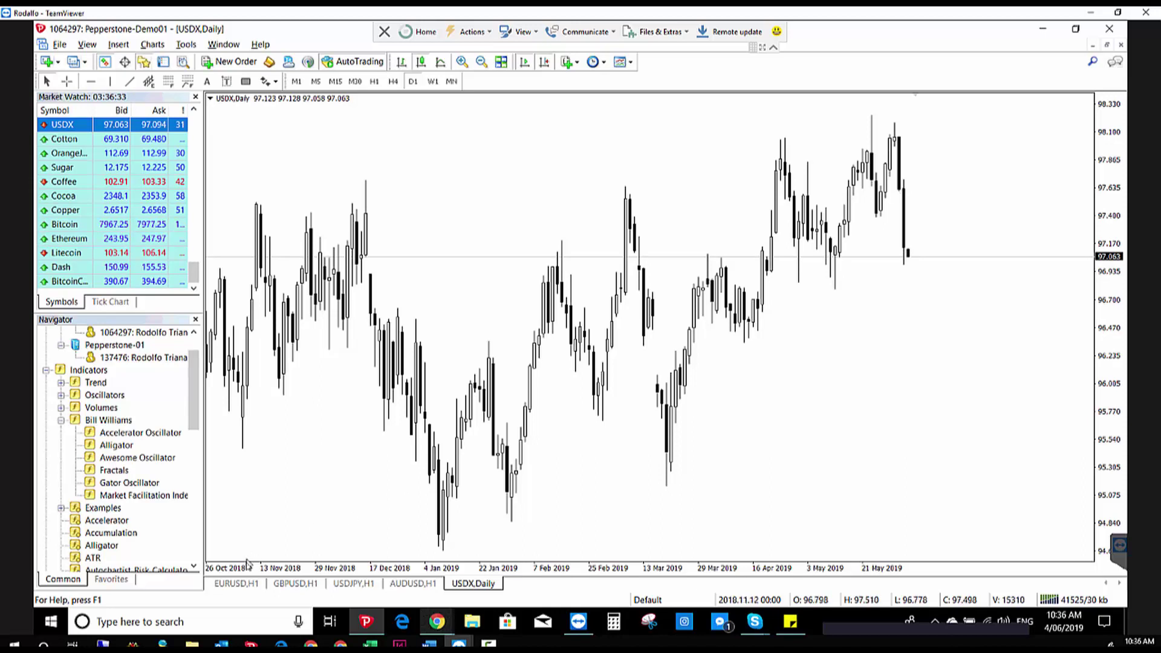
{"action": "left_click", "coordinate": [244, 583]}
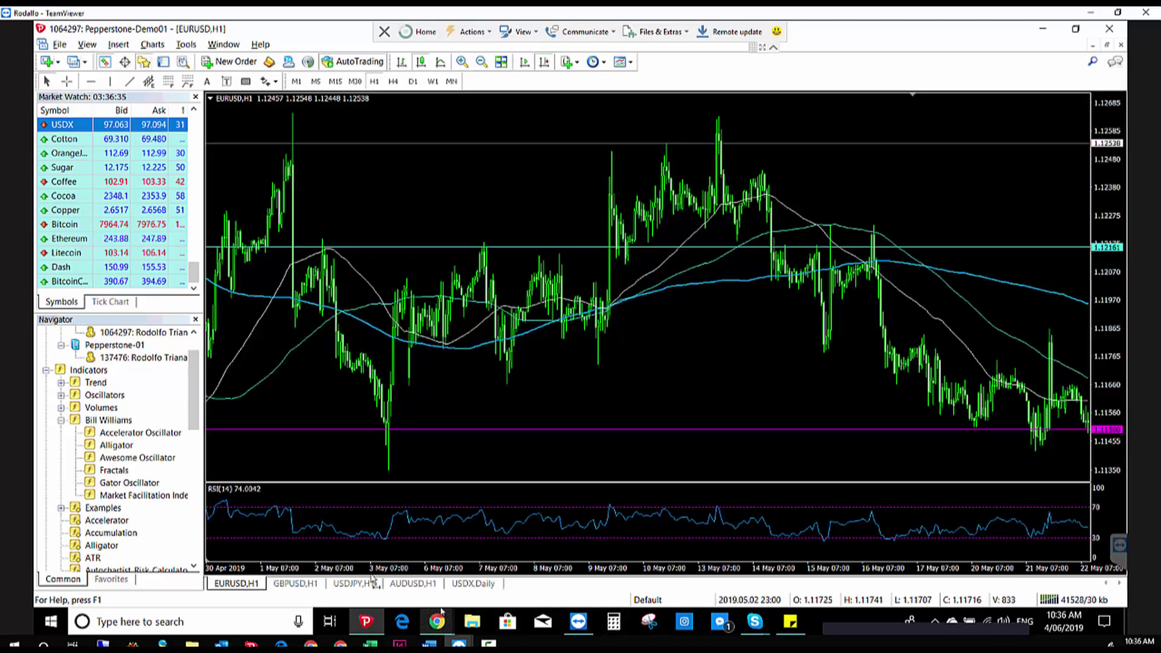
{"action": "left_click", "coordinate": [397, 584]}
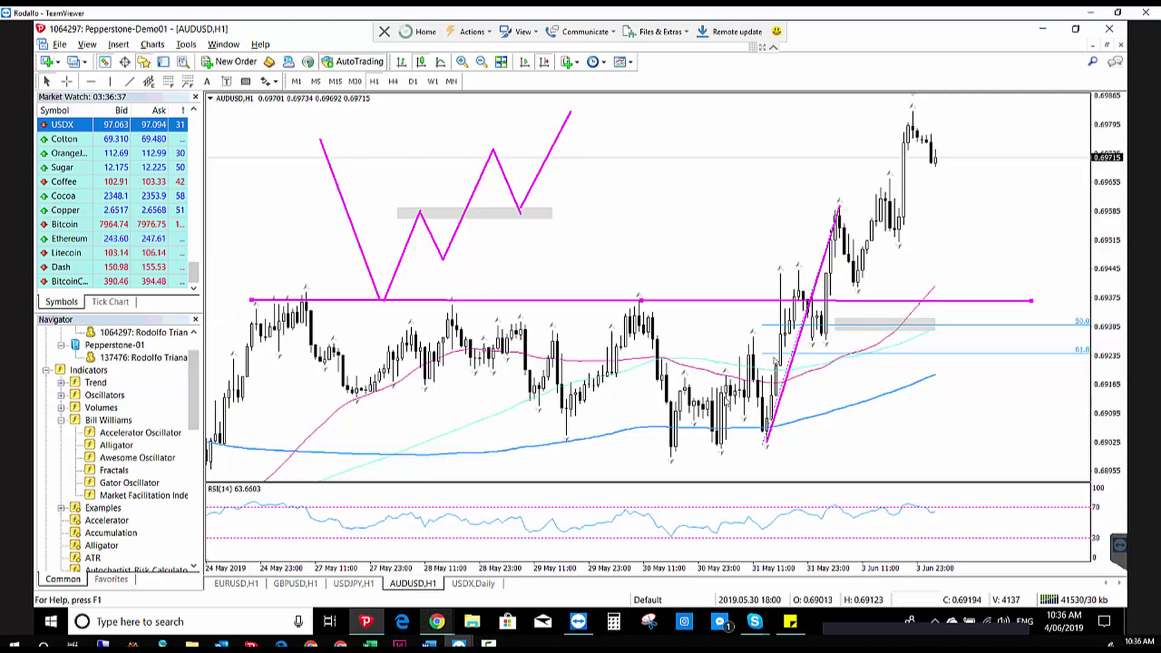
{"action": "left_click", "coordinate": [236, 584]}
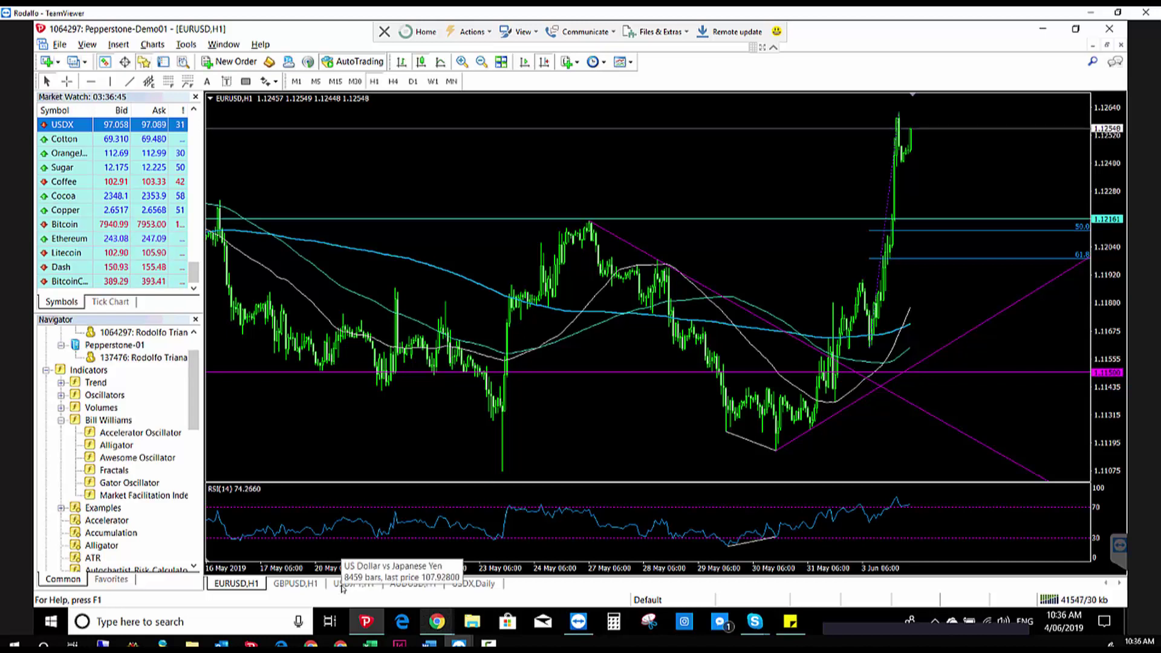
{"action": "left_click", "coordinate": [478, 585]}
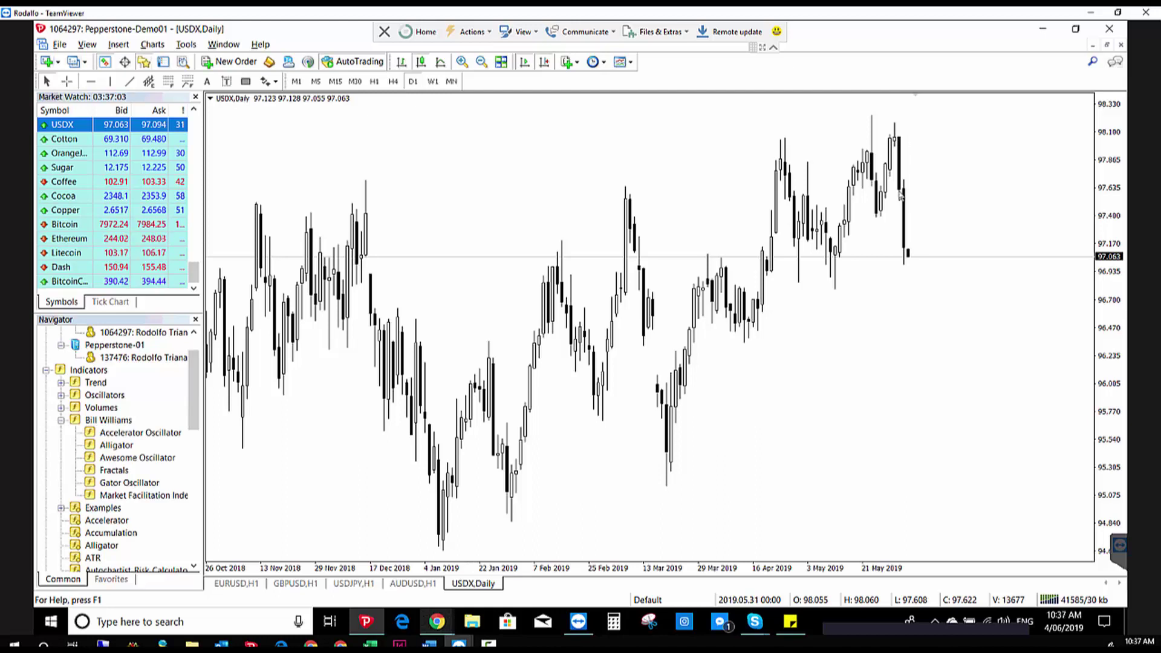
{"action": "mouse_move", "coordinate": [901, 195]}
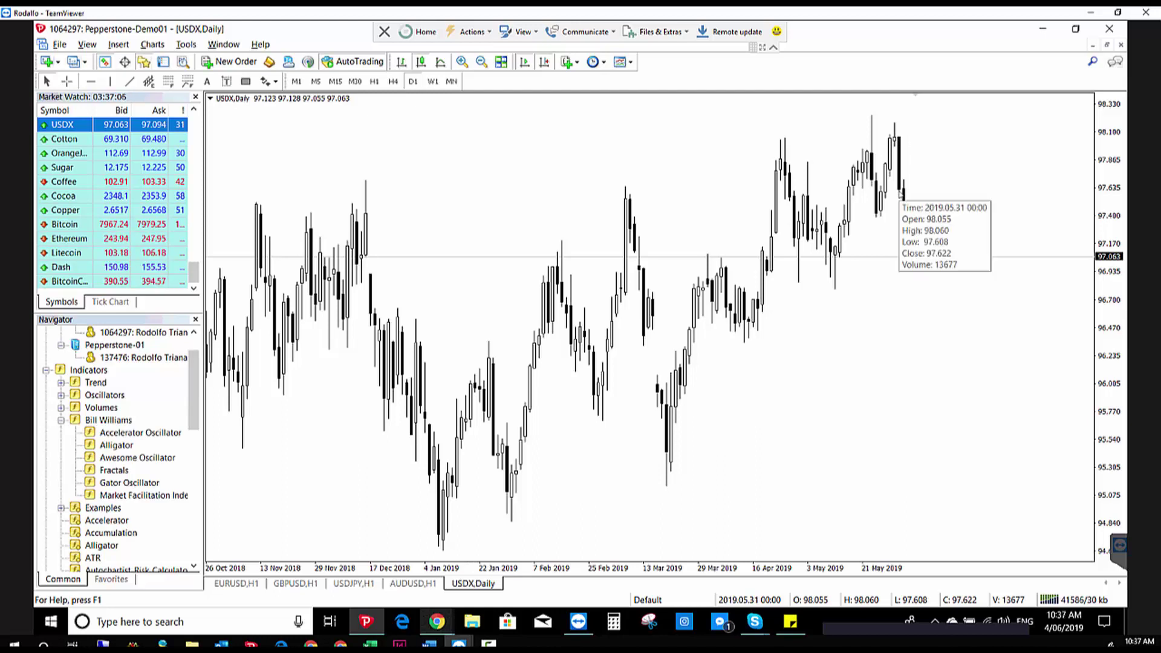
Step: On the AUDUSD chart, try anchoring the Fibonacci retracement's start at the next higher swing low, and return it to the 31 May low
{"action": "left_click", "coordinate": [428, 587]}
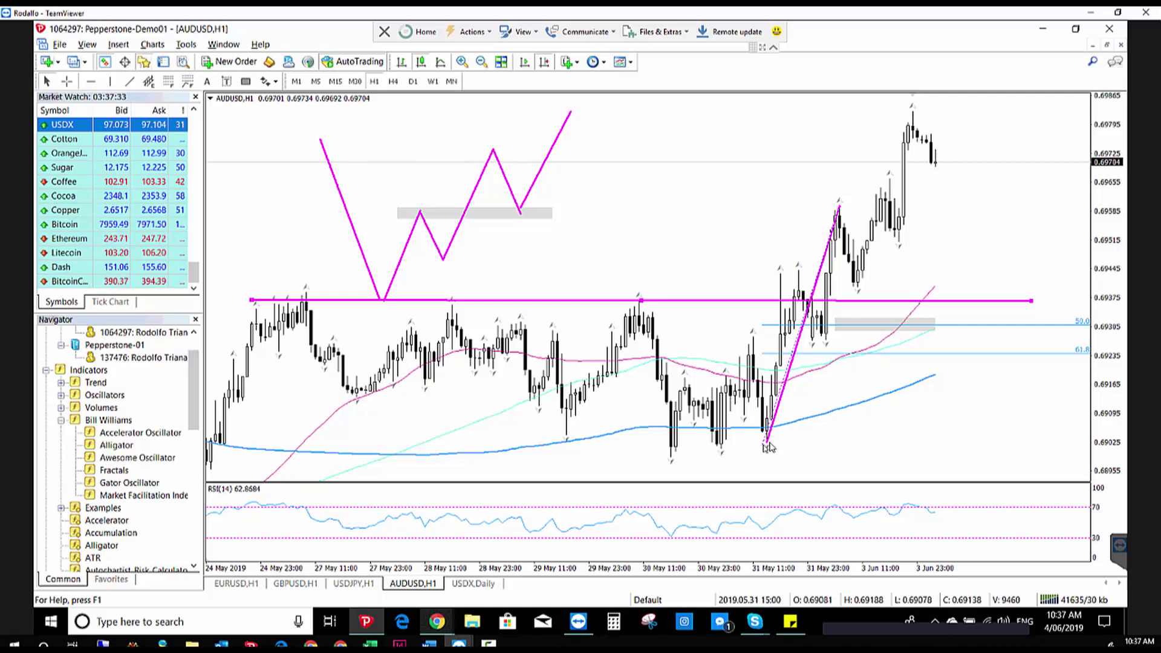
{"action": "left_click_drag", "start_coordinate": [766, 443], "coordinate": [828, 329]}
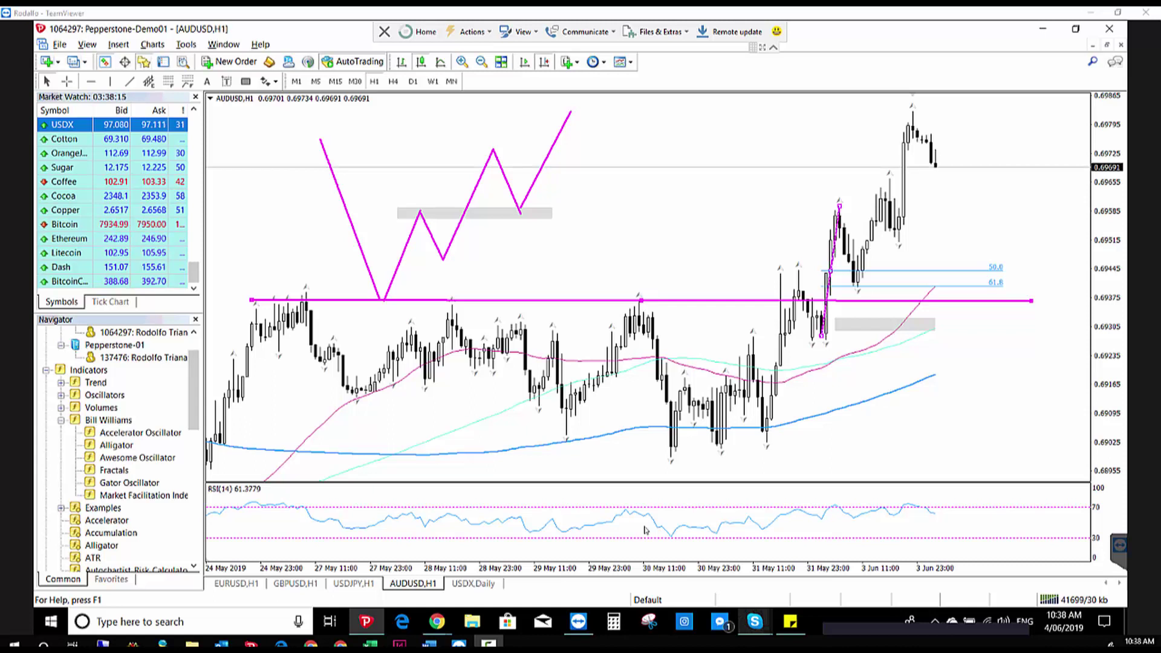
{"action": "left_click_drag", "start_coordinate": [826, 339], "coordinate": [816, 345]}
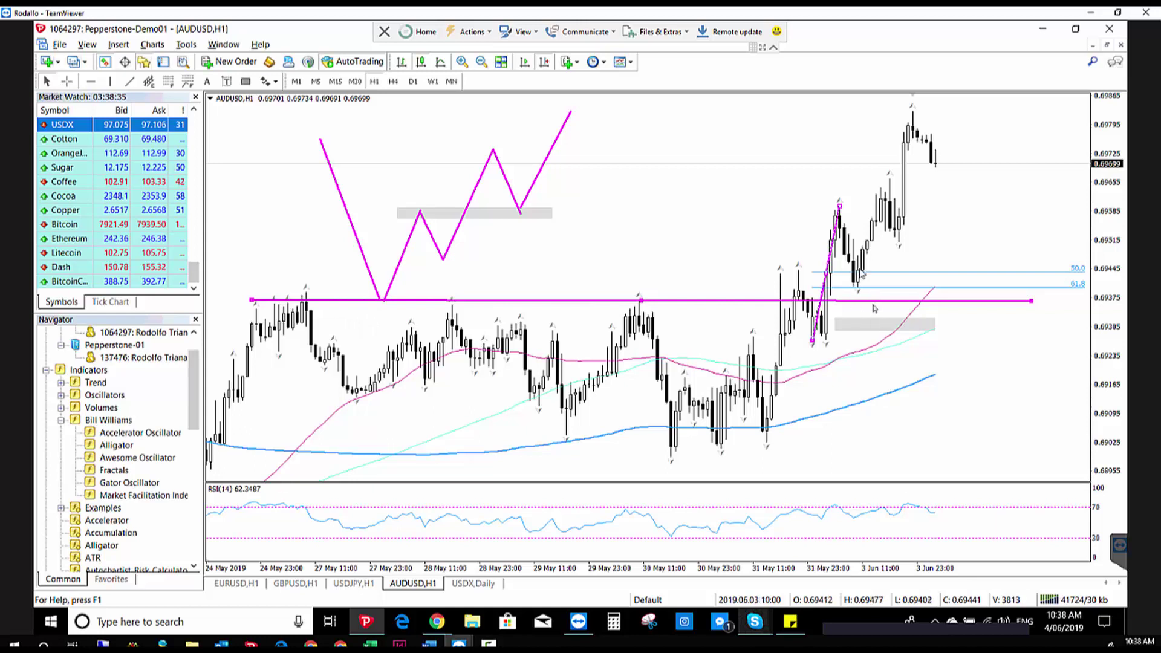
{"action": "left_click_drag", "start_coordinate": [813, 340], "coordinate": [766, 441]}
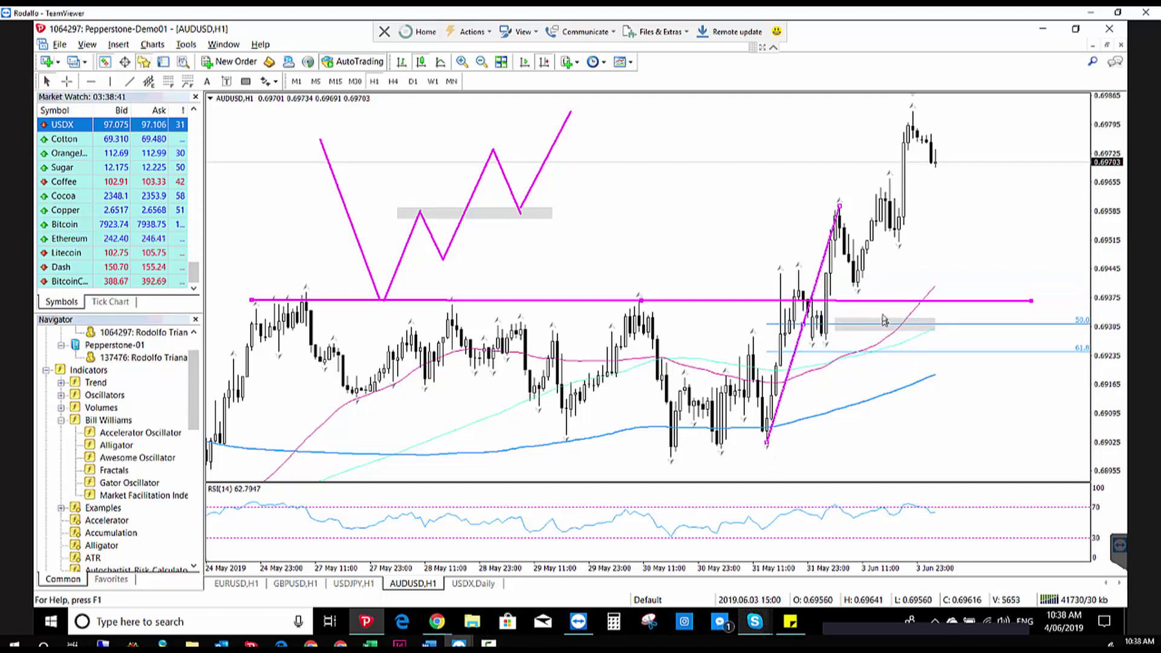